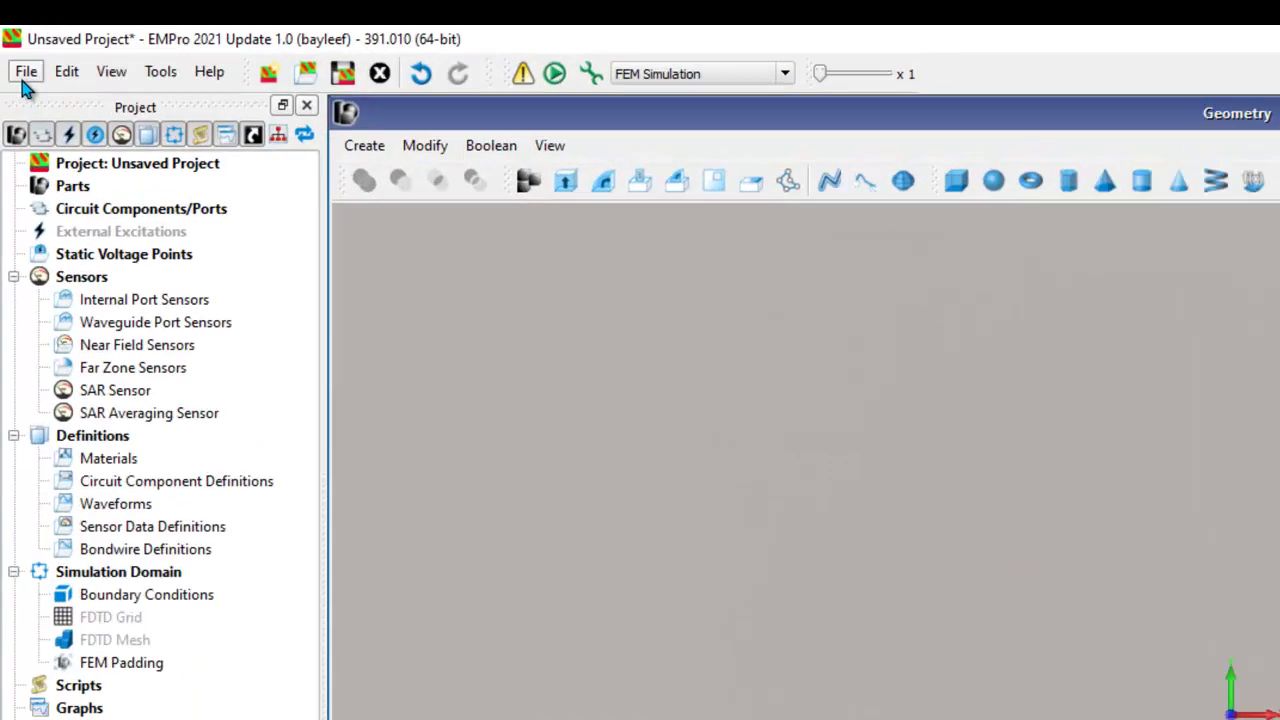
- Open the HFSS import dialog and check the MLCC_Cap_22pF_a3d.a3dcomp and MLCC_Cap_22pF_sat.sat paths
click(14, 40)
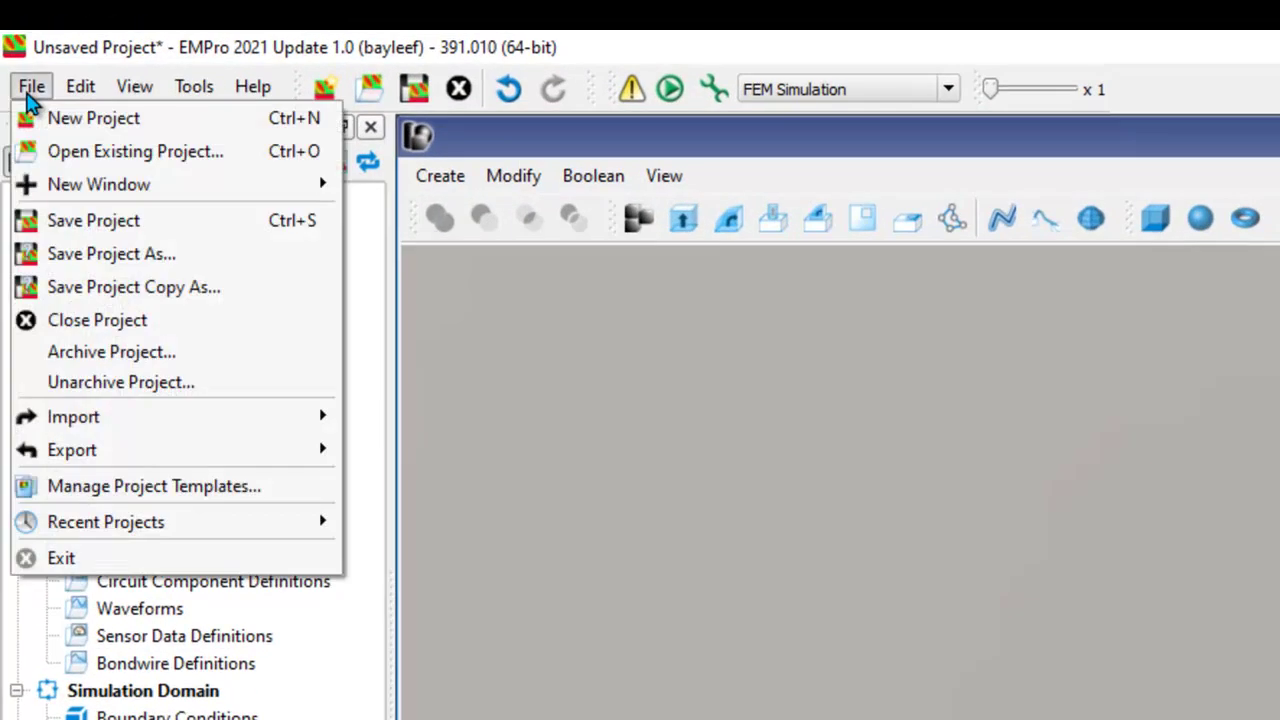
mouse_move(163, 437)
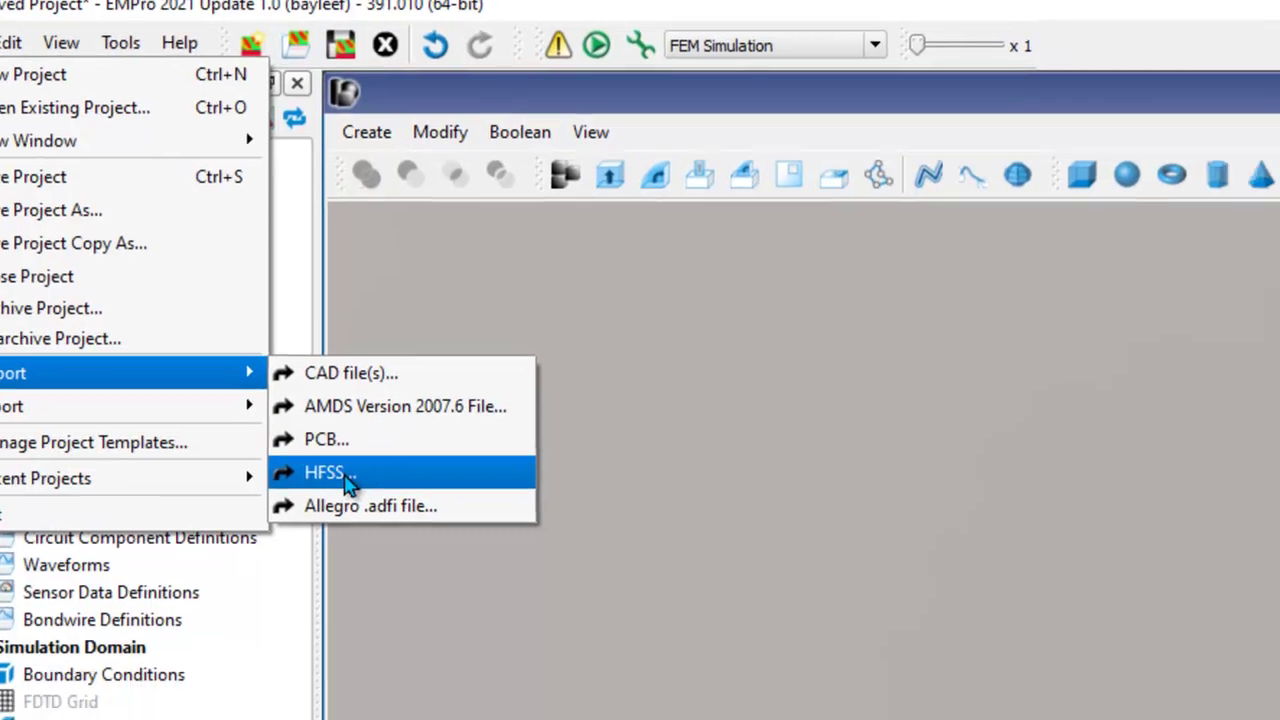
click(420, 525)
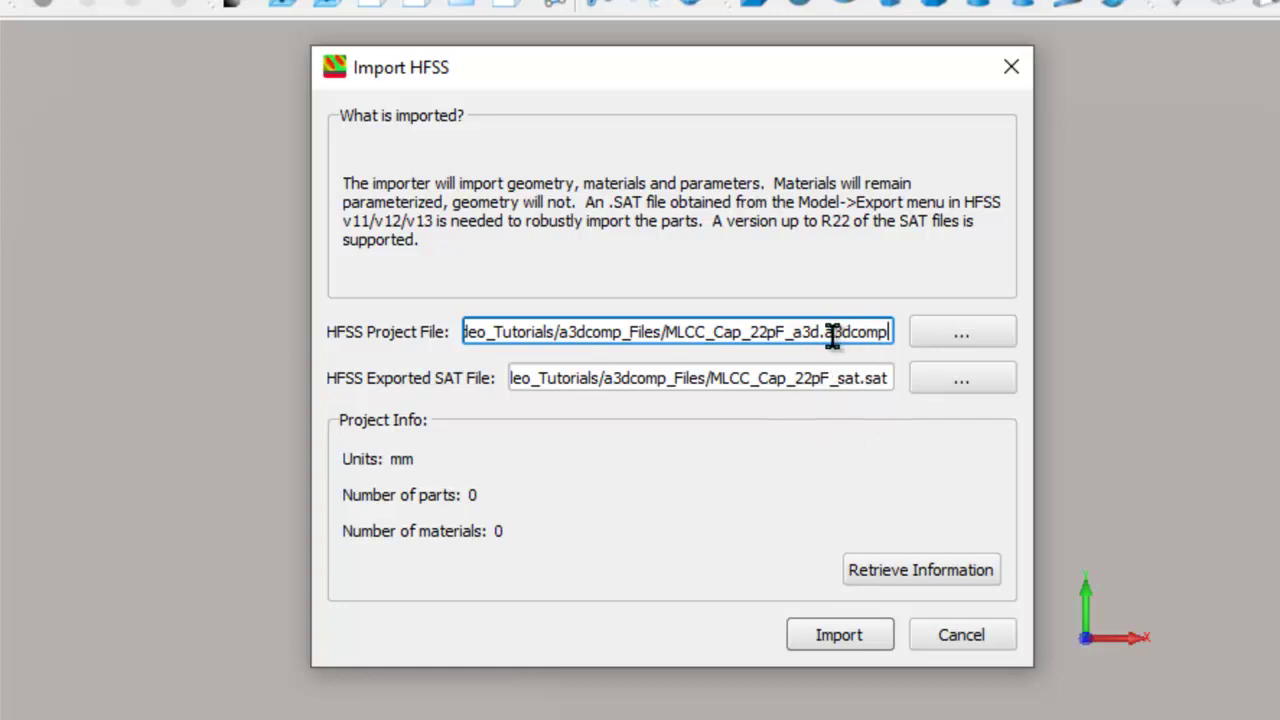
drag(667, 334, 877, 348)
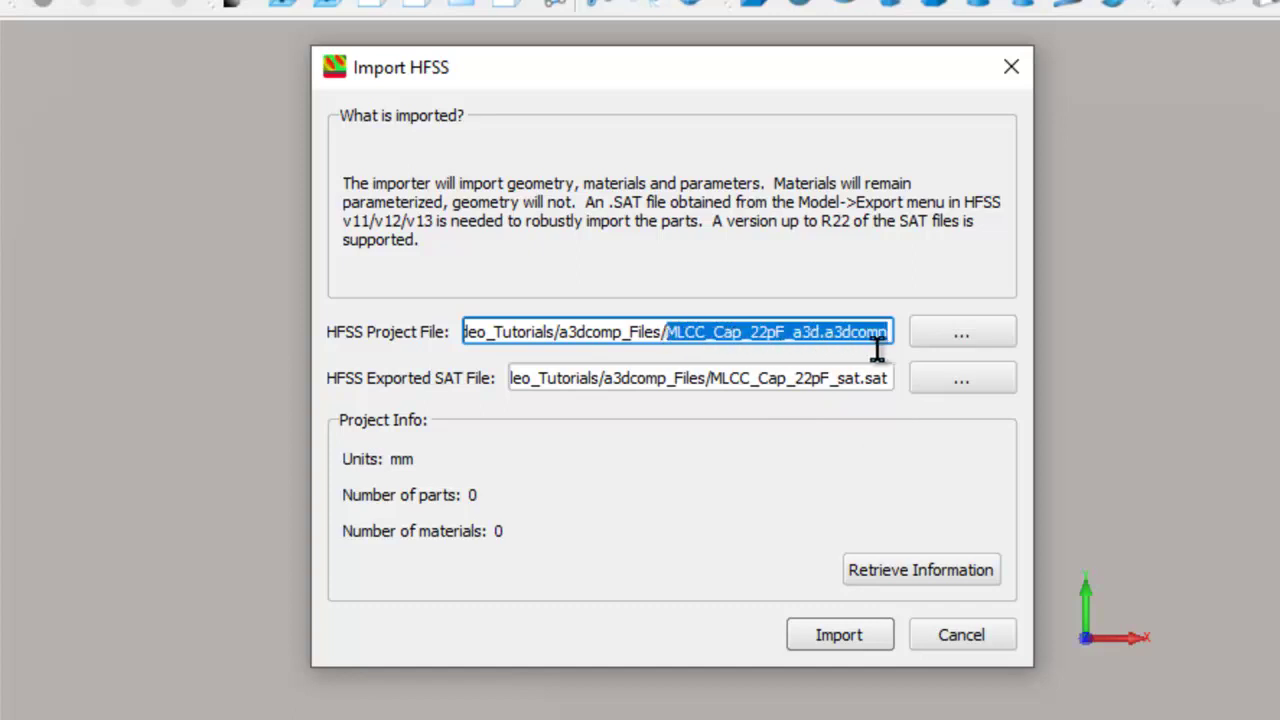
click(821, 379)
drag(711, 378, 905, 380)
click(822, 381)
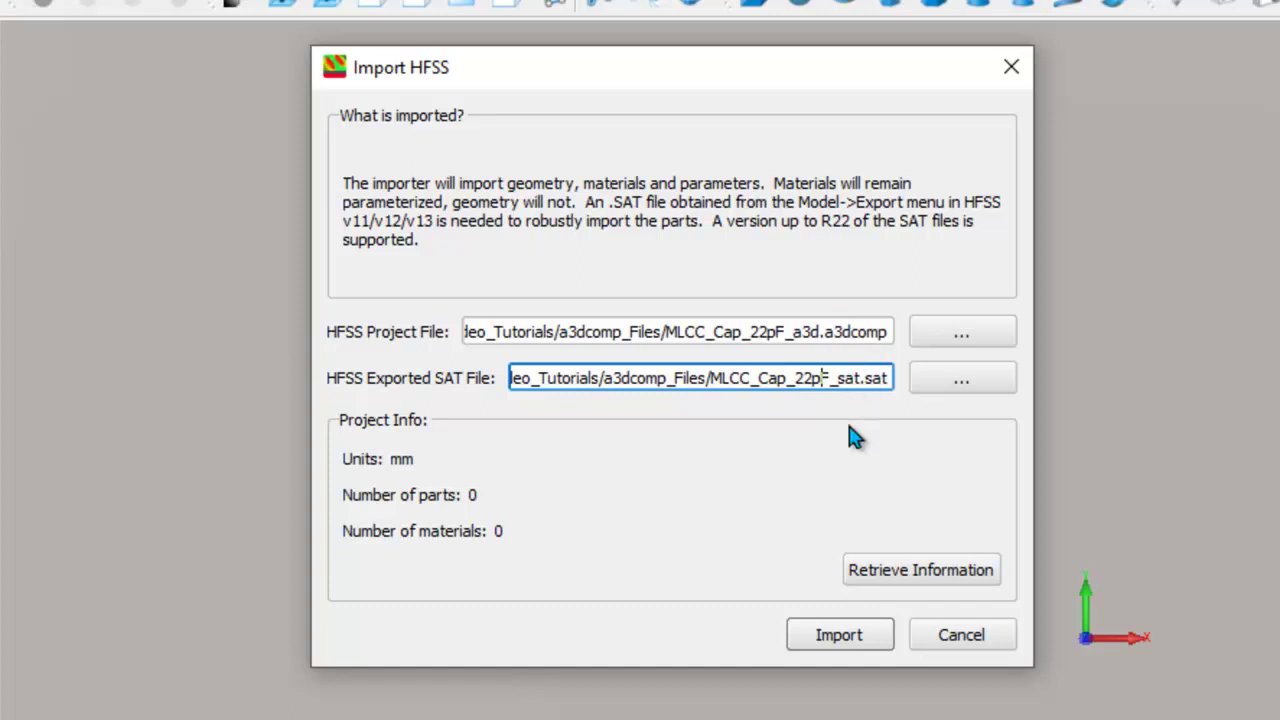
- Import the capacitor files, accepting the name-mismatch warning
click(823, 637)
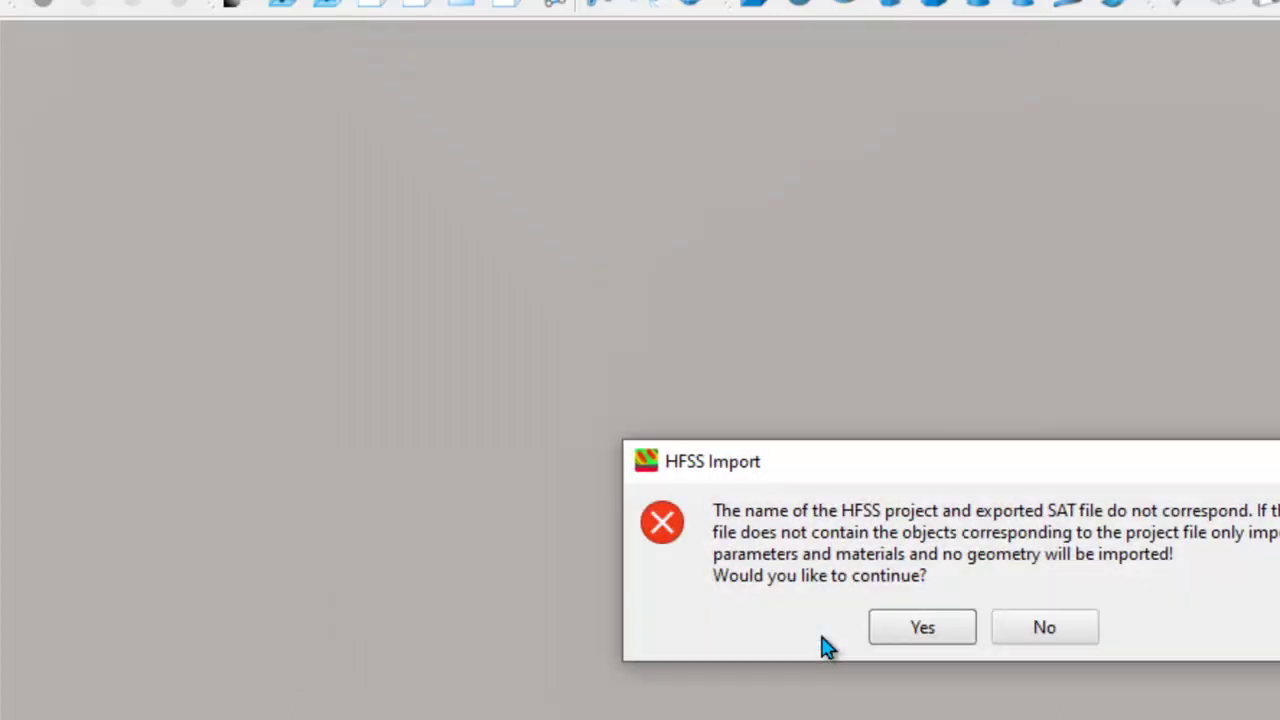
drag(908, 467, 852, 327)
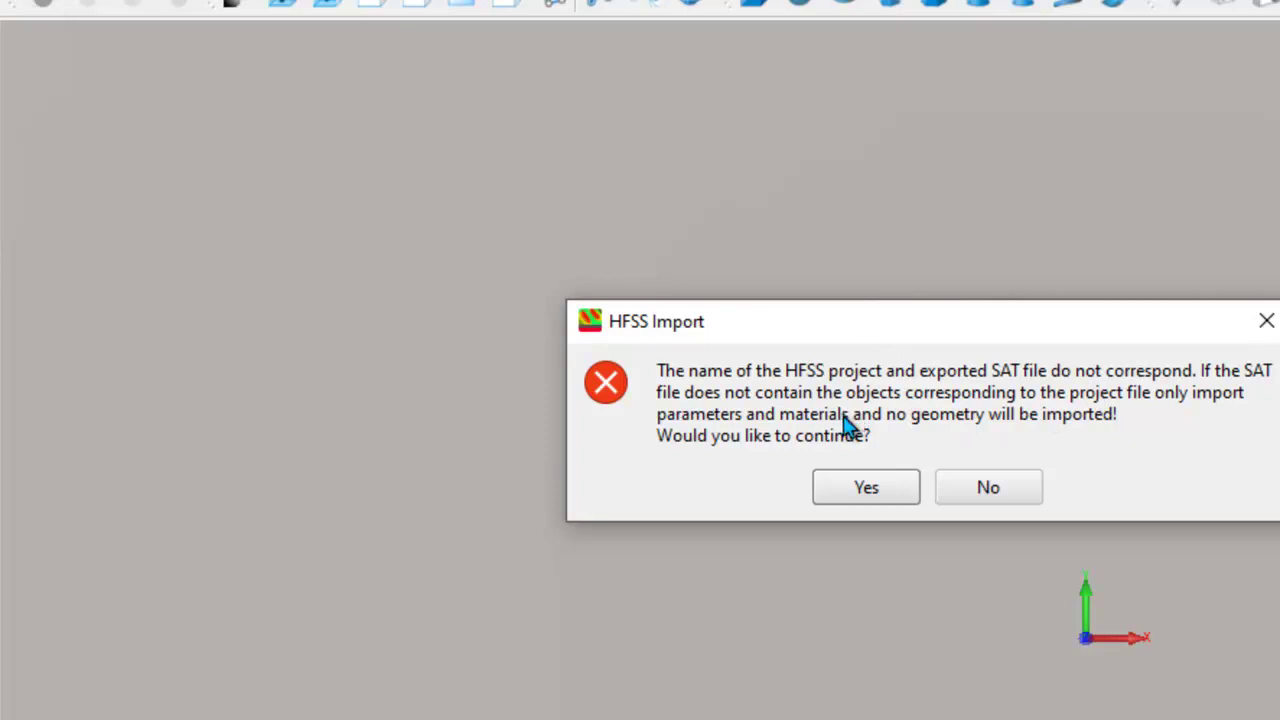
click(862, 489)
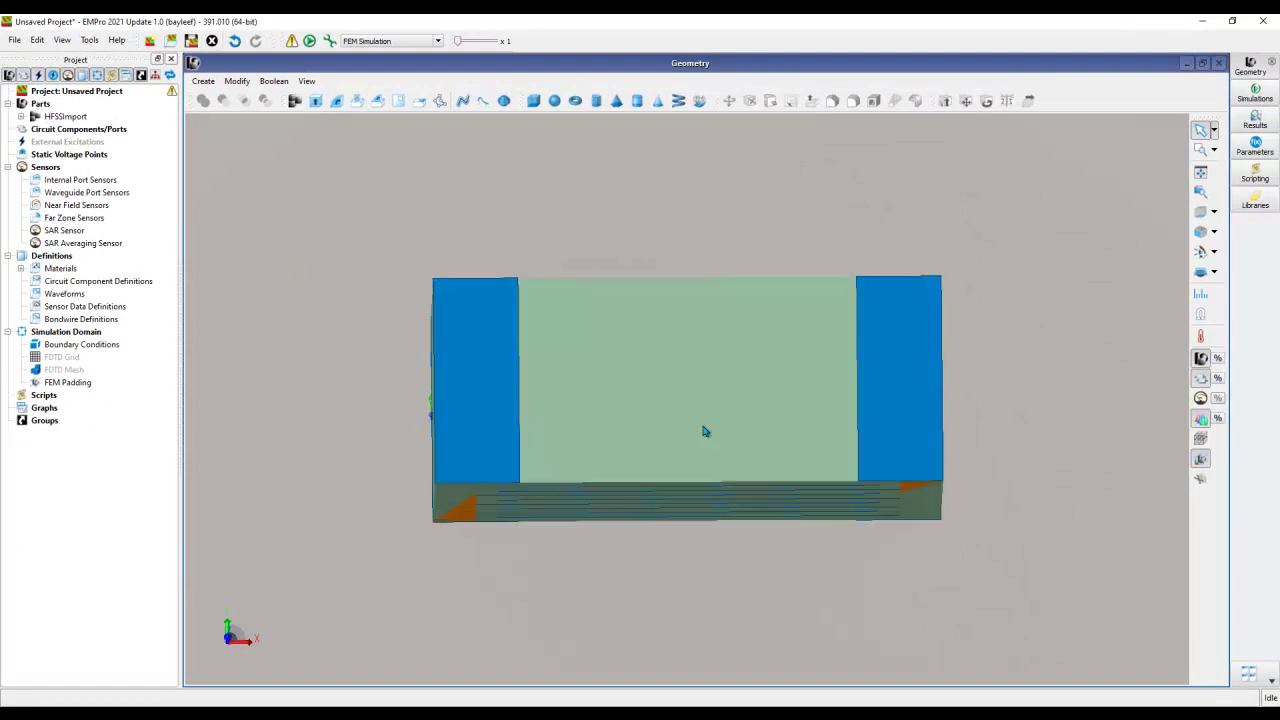
- Expand HFSSImport and Materials to list the capacitor parts and Material2, copper and vacuum
middle_drag(703, 431, 771, 443)
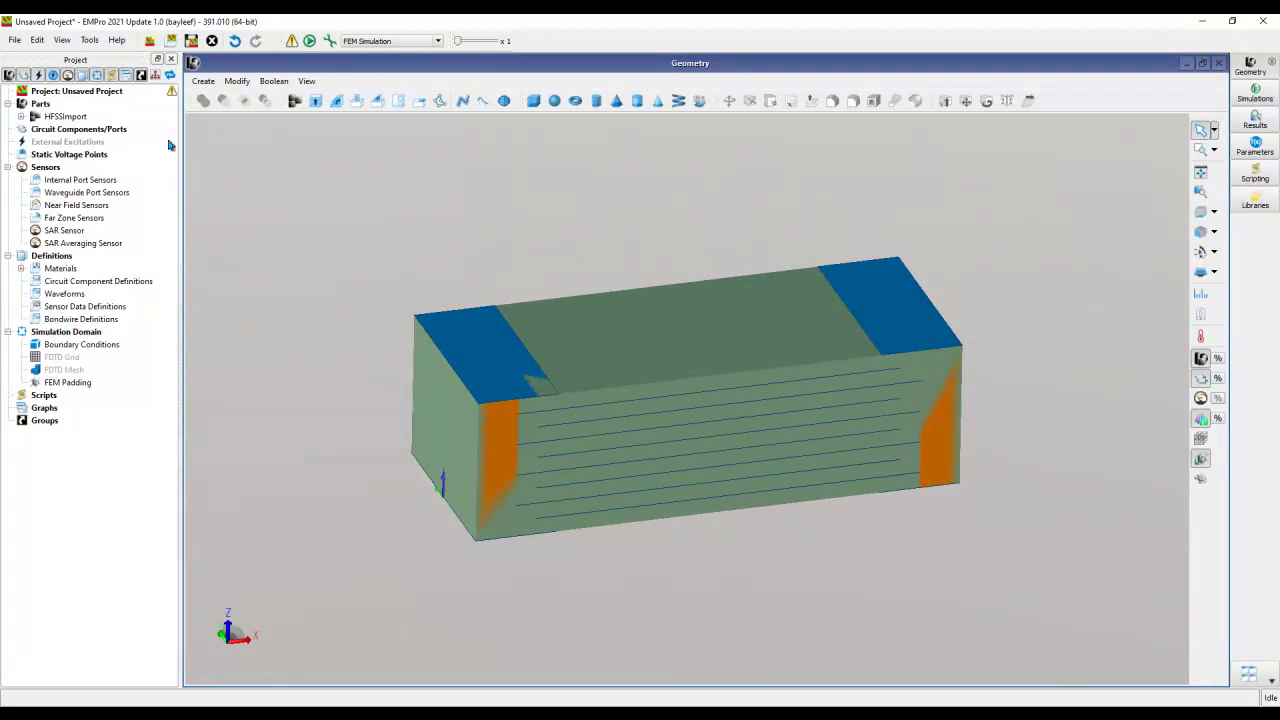
mouse_move(173, 98)
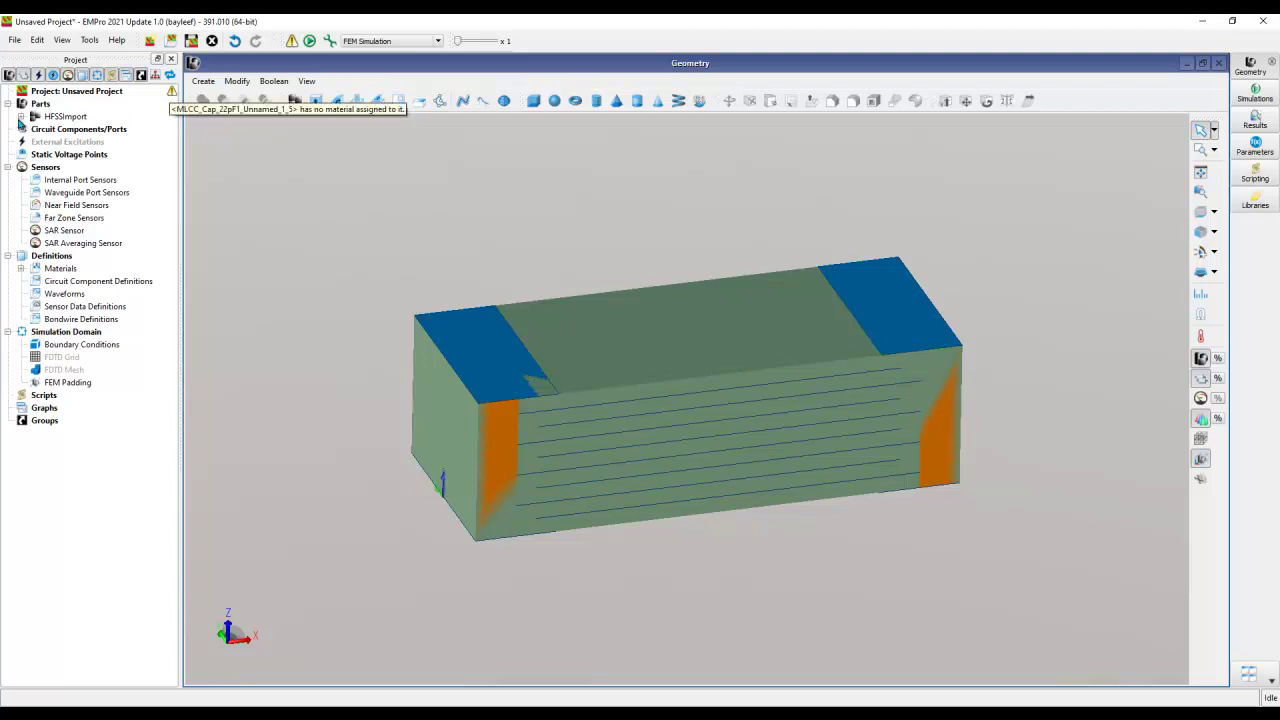
click(21, 117)
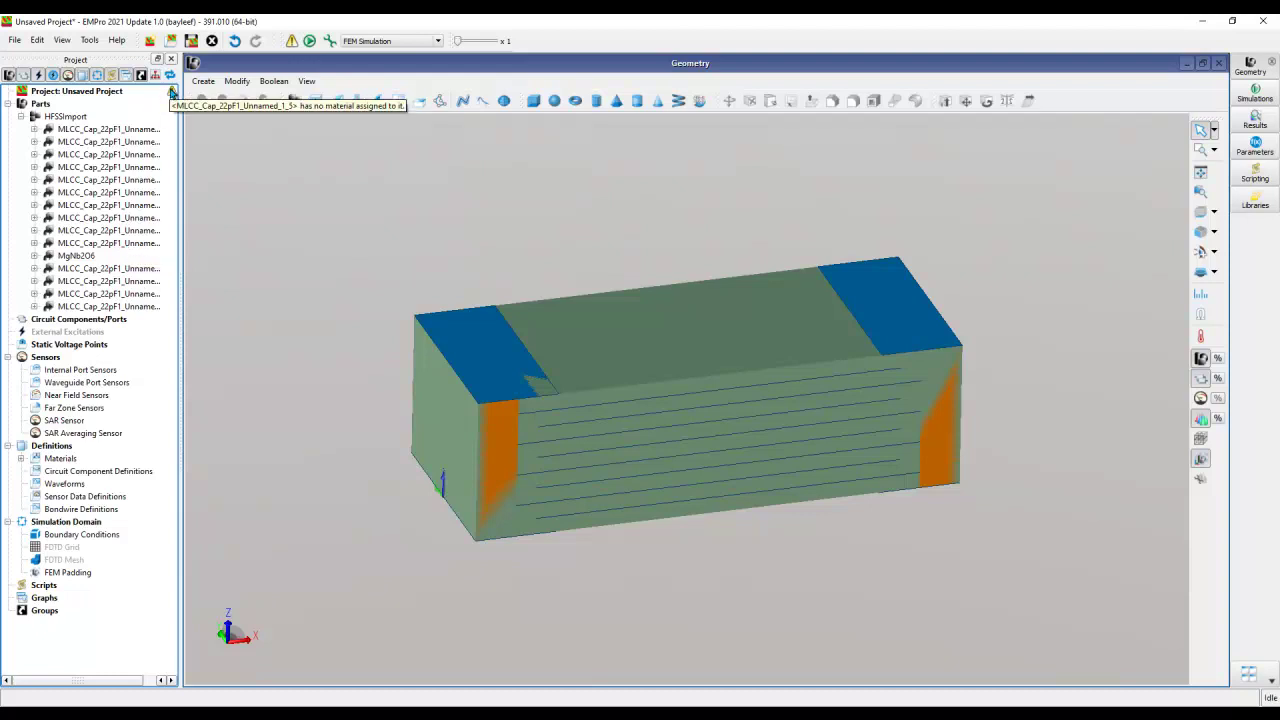
click(21, 458)
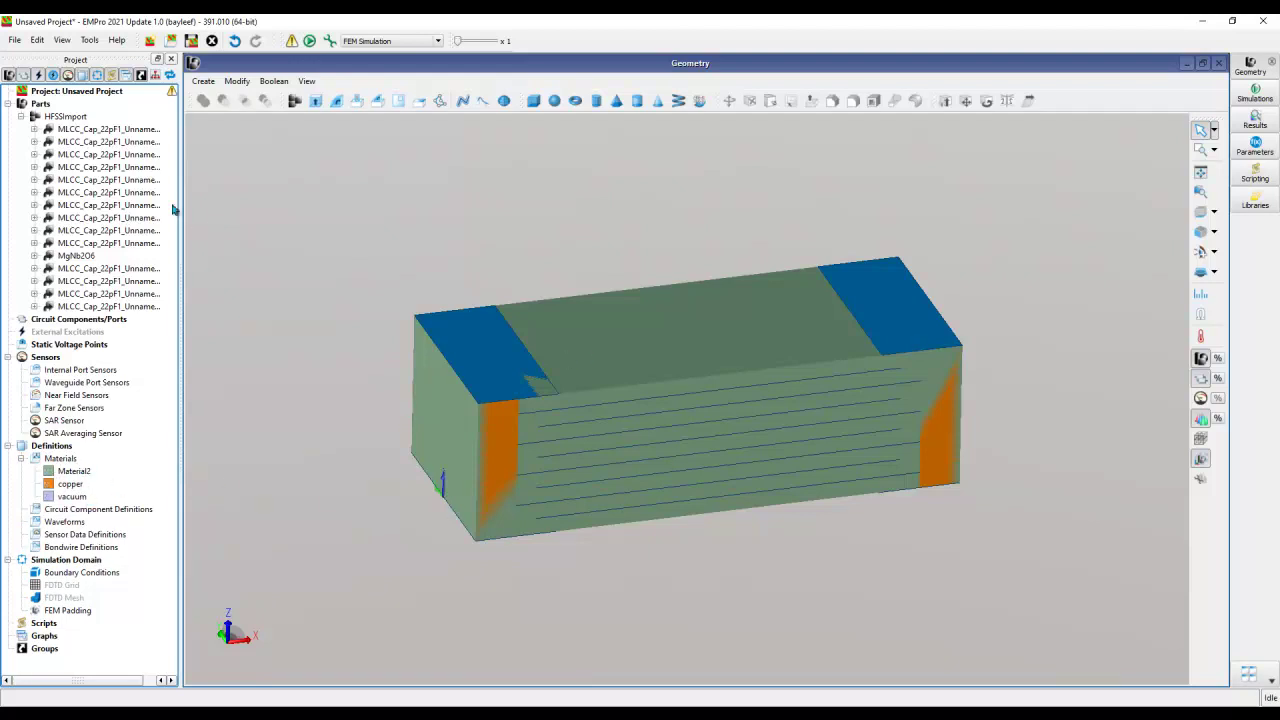
- Select every MLCC_Cap_22pF1 part except the MgNb2O6 part
click(121, 131)
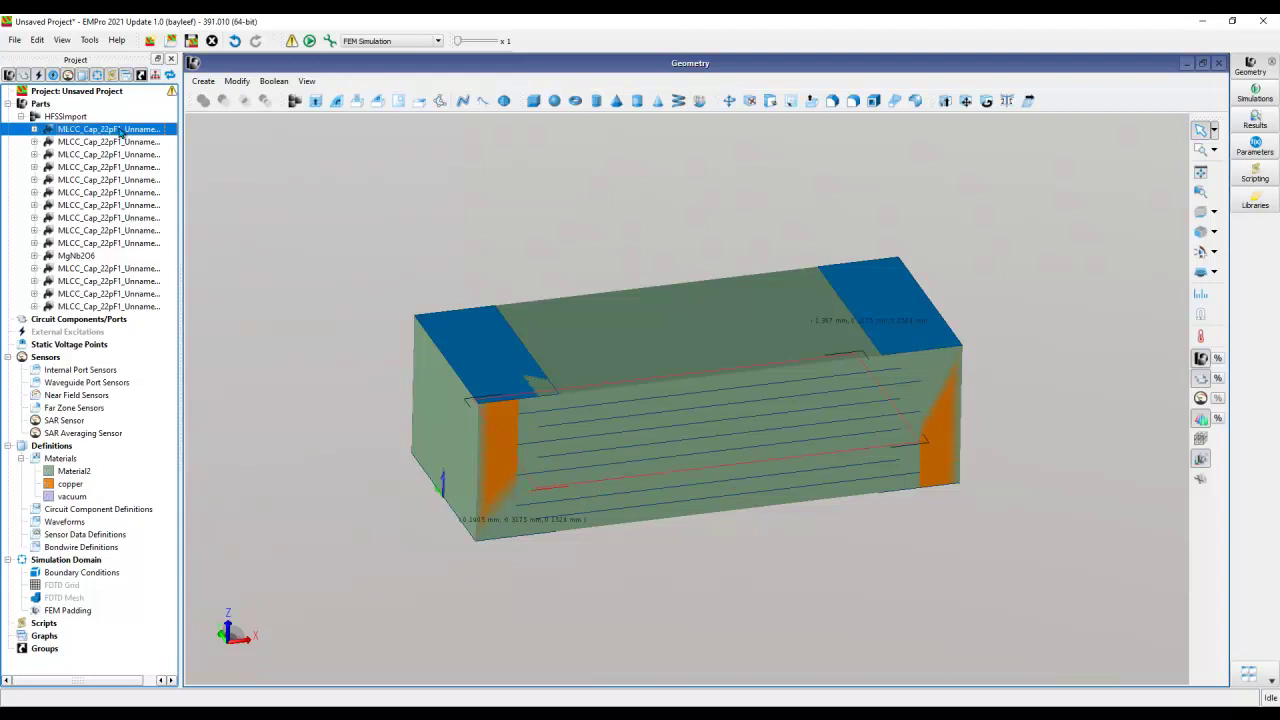
shift+click(130, 246)
ctrl+click(128, 269)
ctrl+click(127, 282)
ctrl+click(127, 295)
ctrl+click(125, 307)
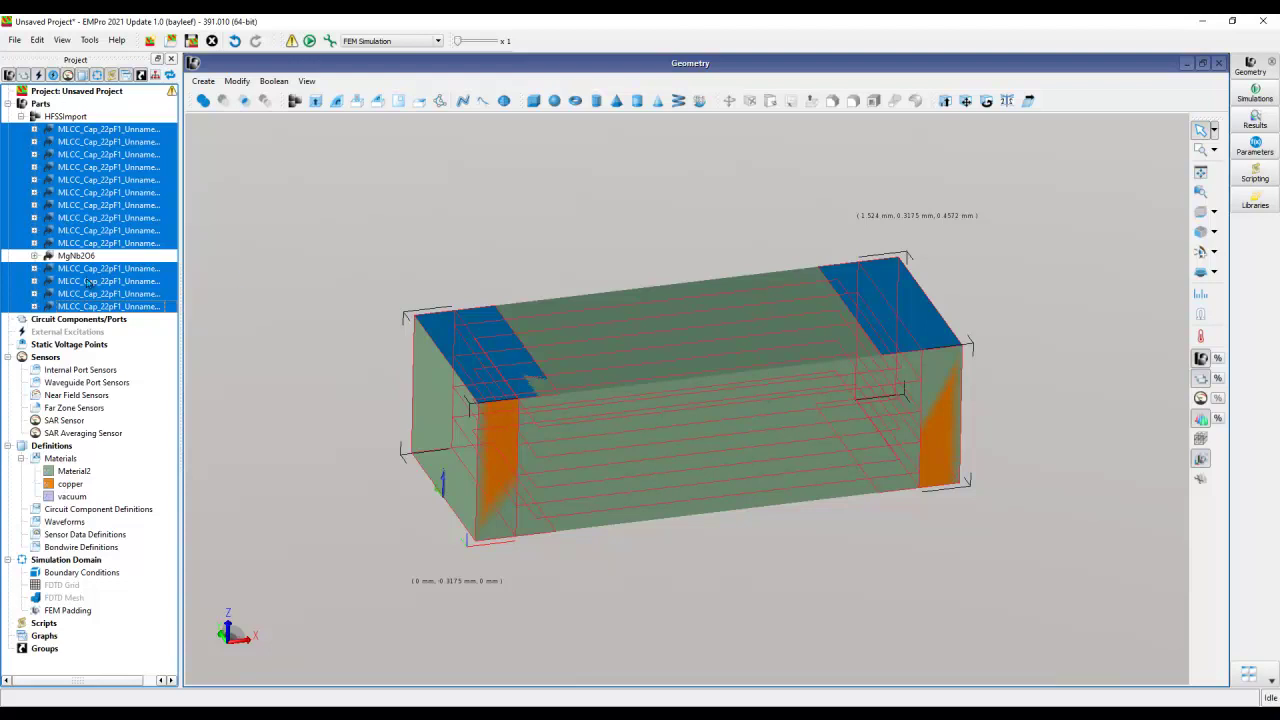
- Assign copper to the selected parts, then clear the selection
right_click(86, 181)
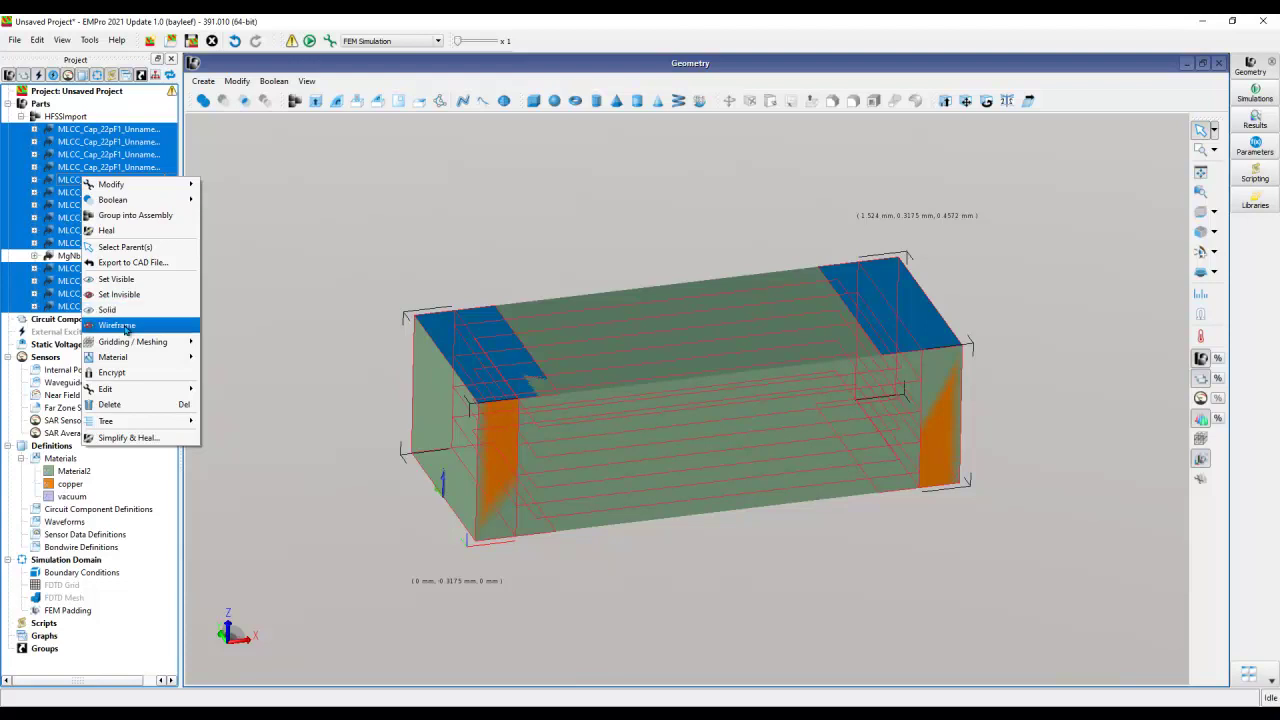
mouse_move(122, 360)
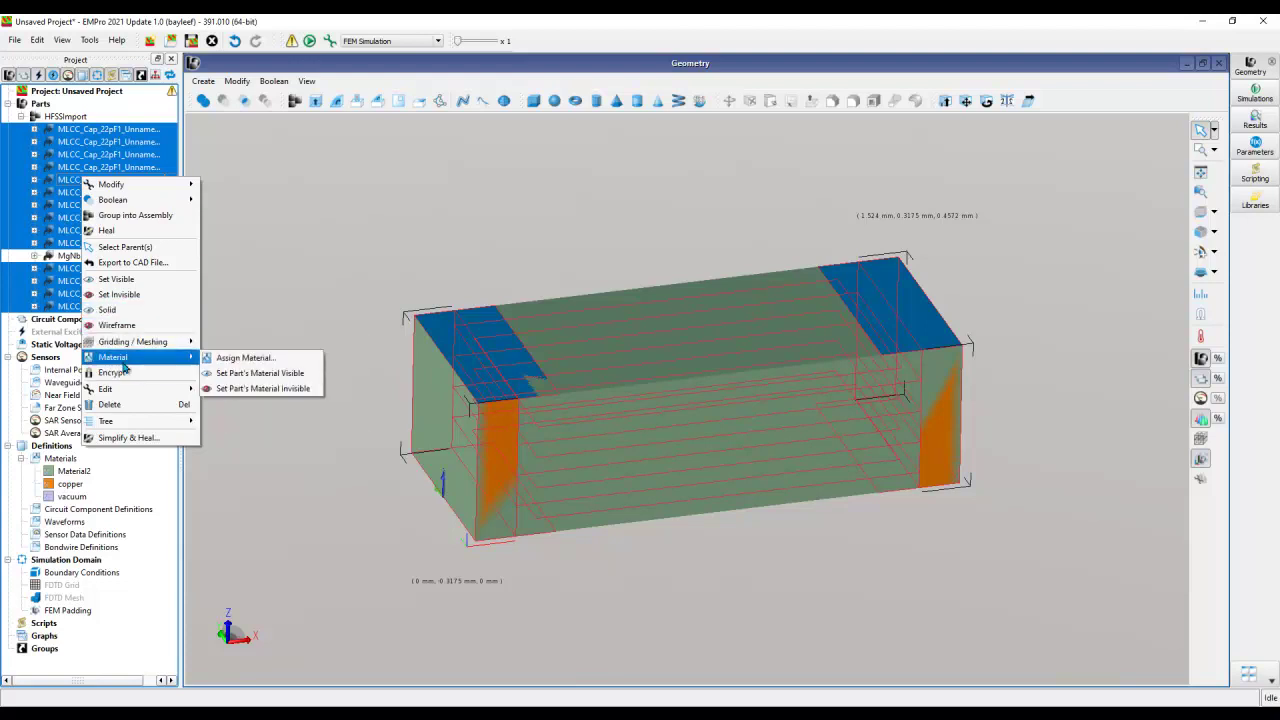
click(226, 358)
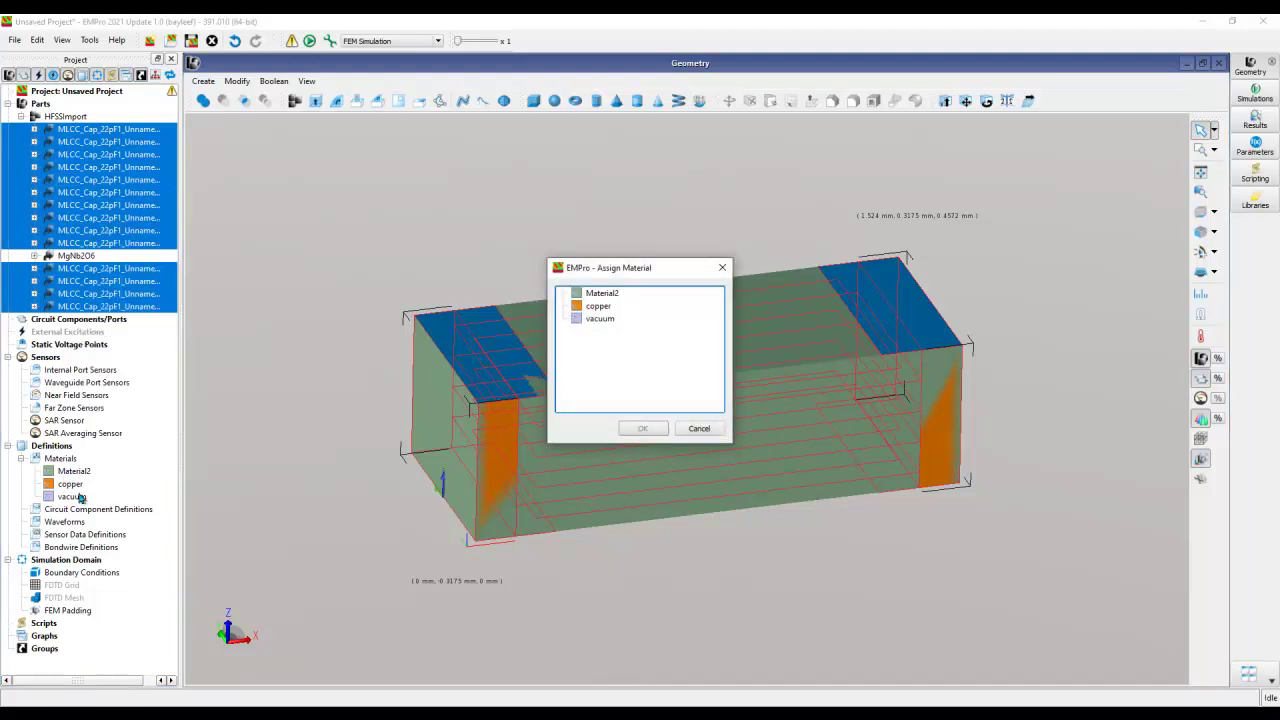
click(598, 306)
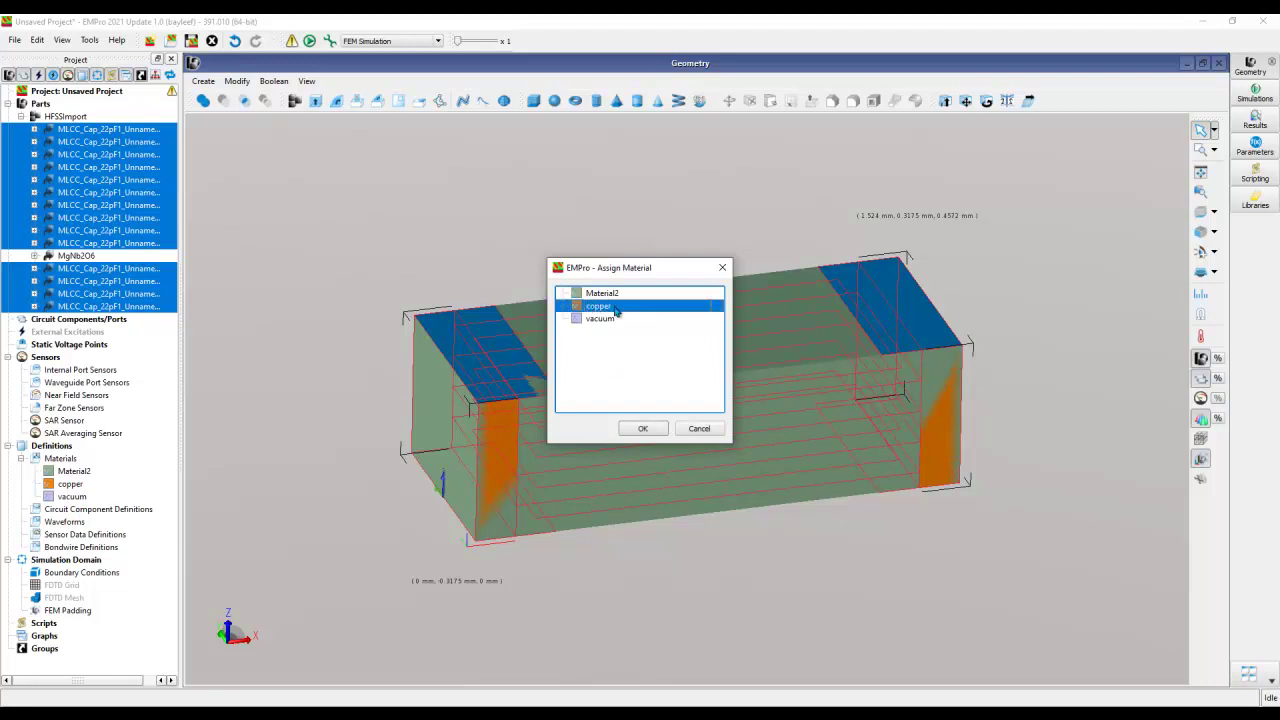
click(637, 428)
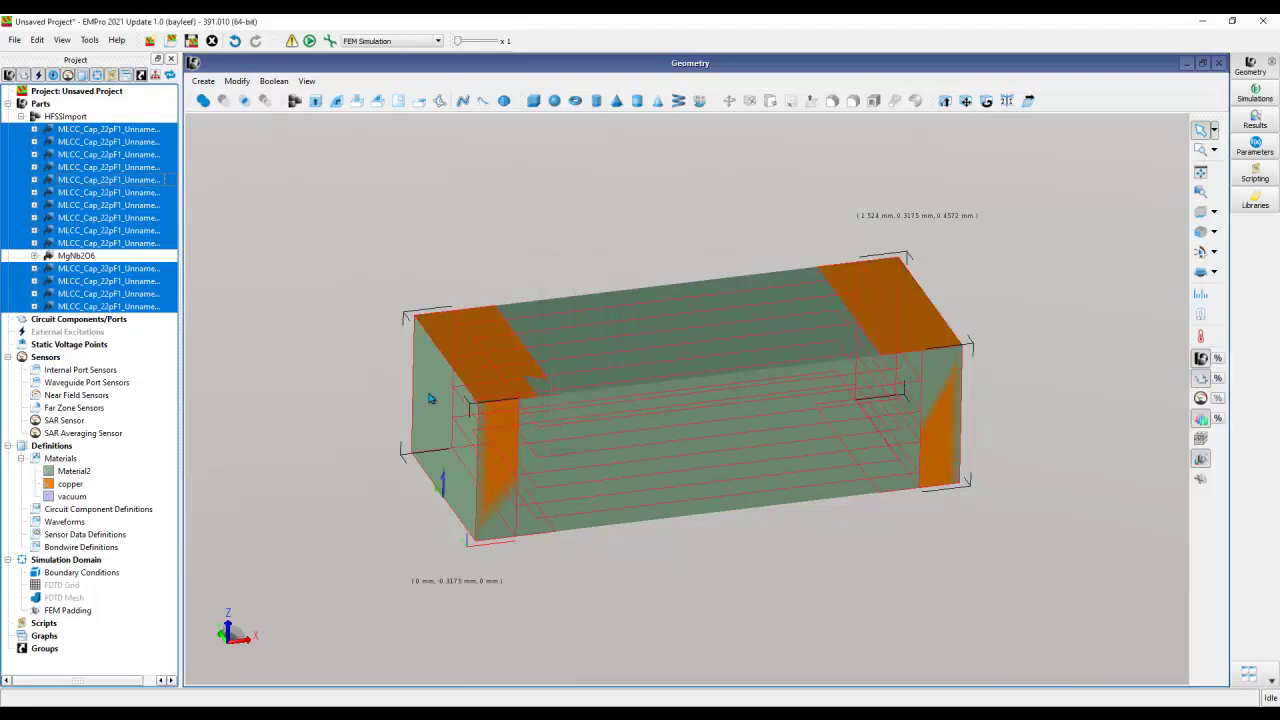
click(273, 360)
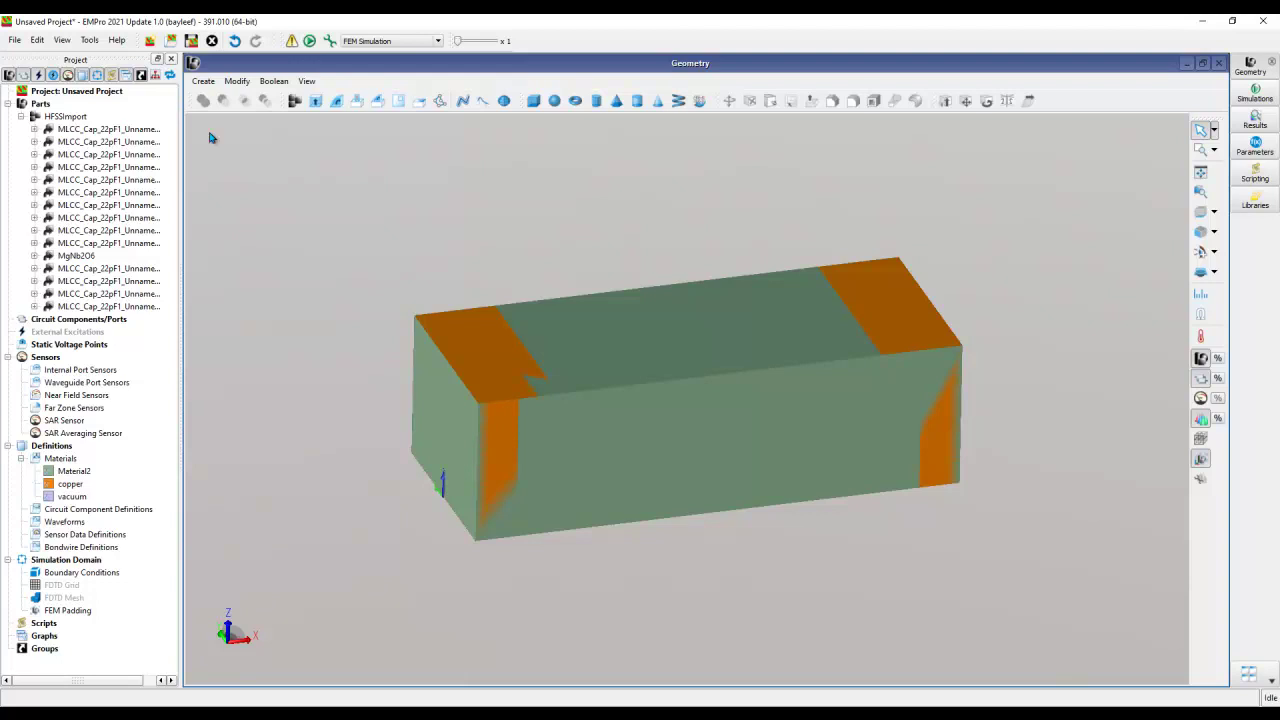
- Collapse and encrypt the HFSSImport part, then bring up Save Project As
middle_drag(500, 413, 656, 483)
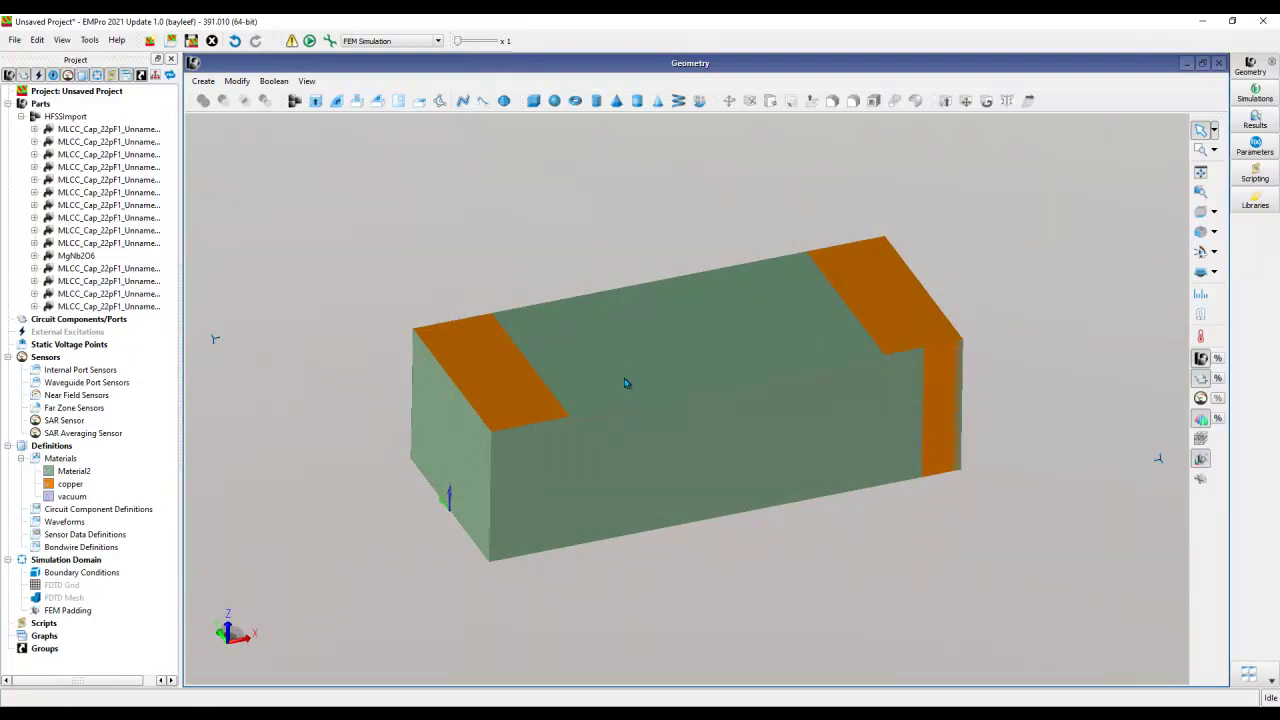
click(21, 117)
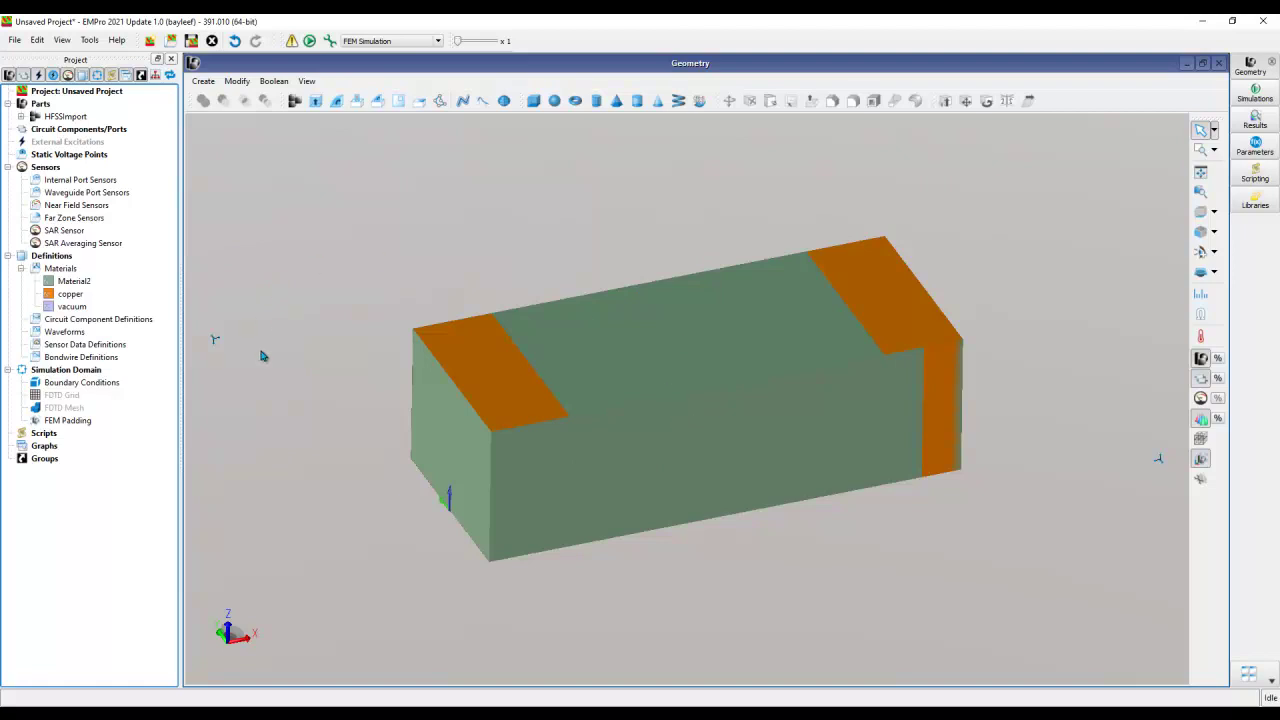
right_click(60, 116)
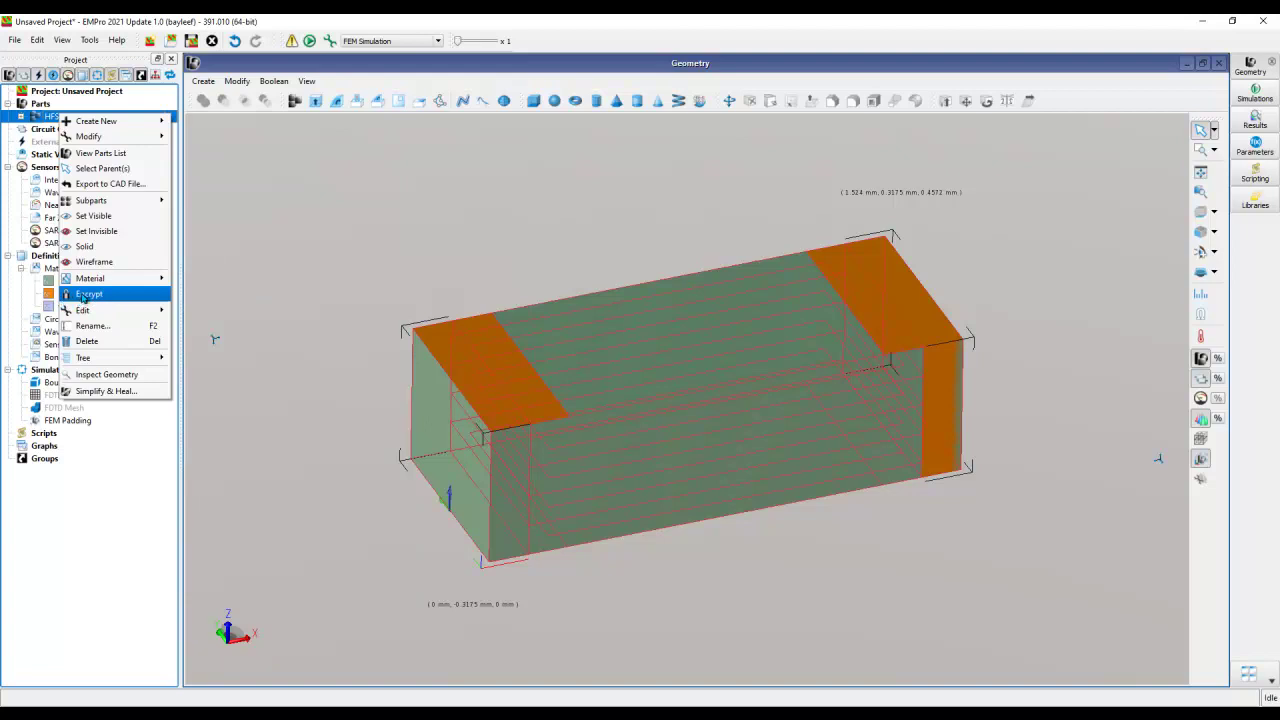
click(277, 260)
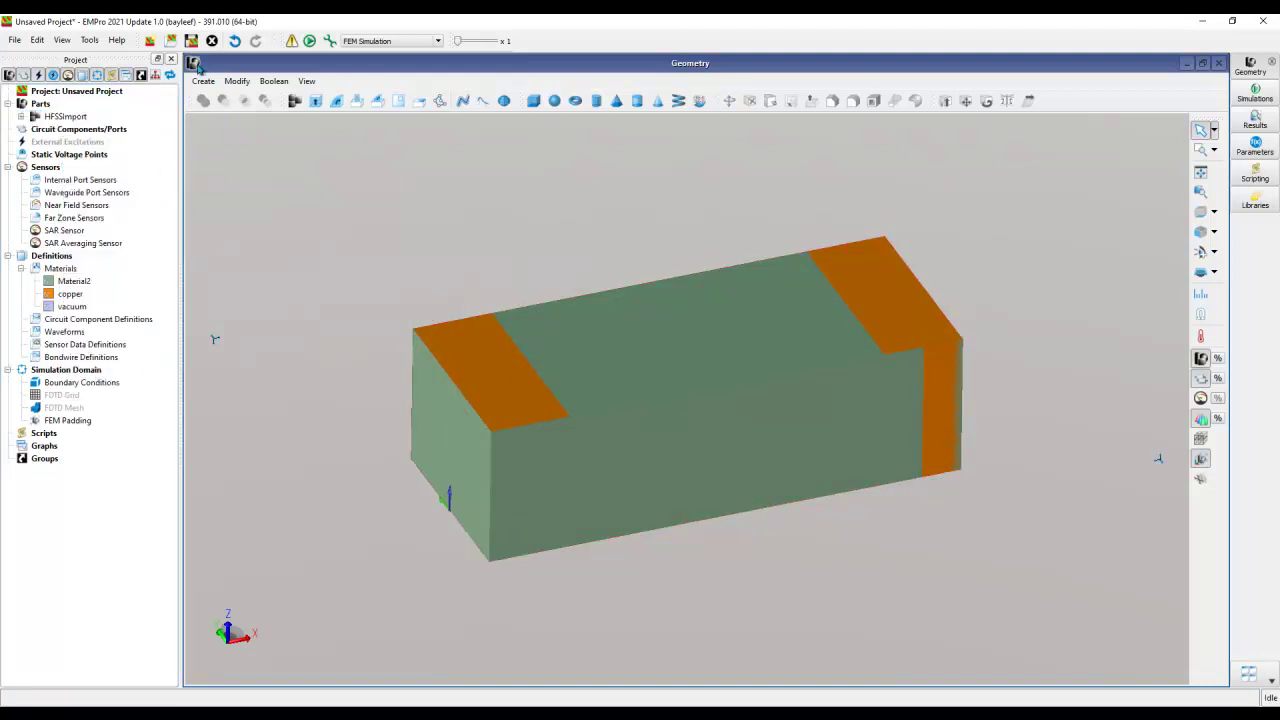
click(191, 42)
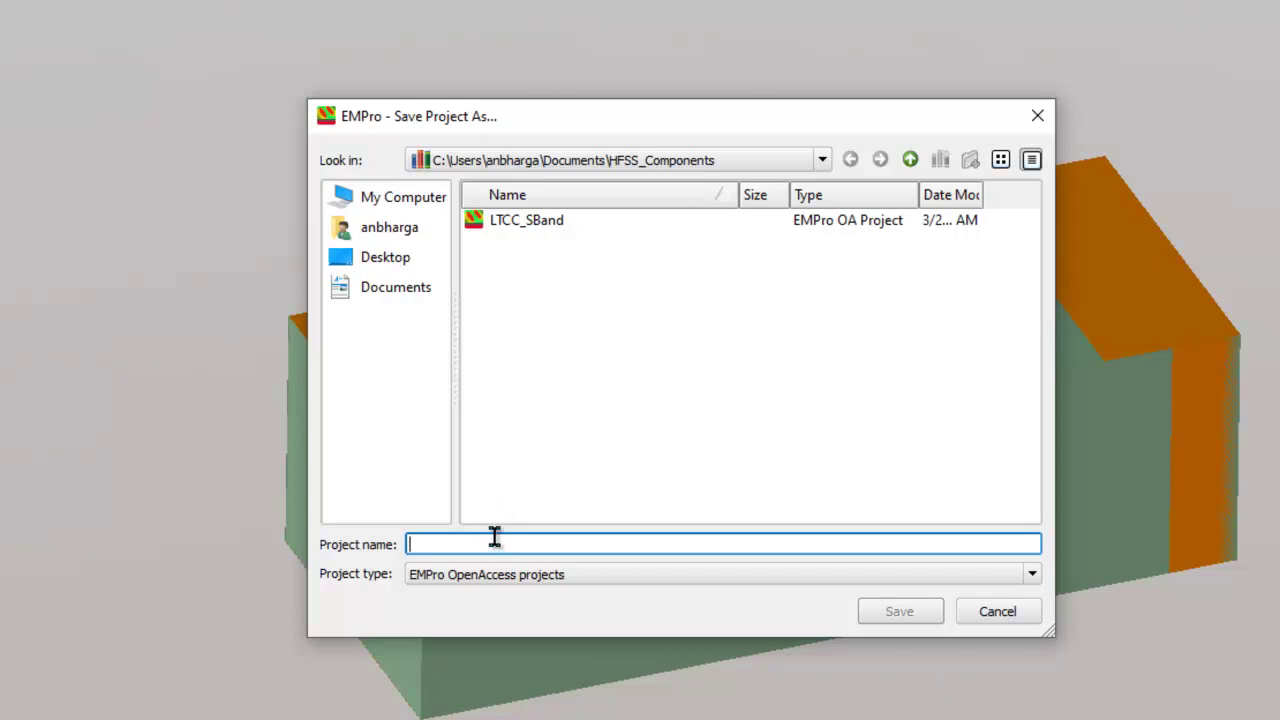
- Save the project as SMT_Cap in the HFSS_Components folder
text(SMT_Cap)
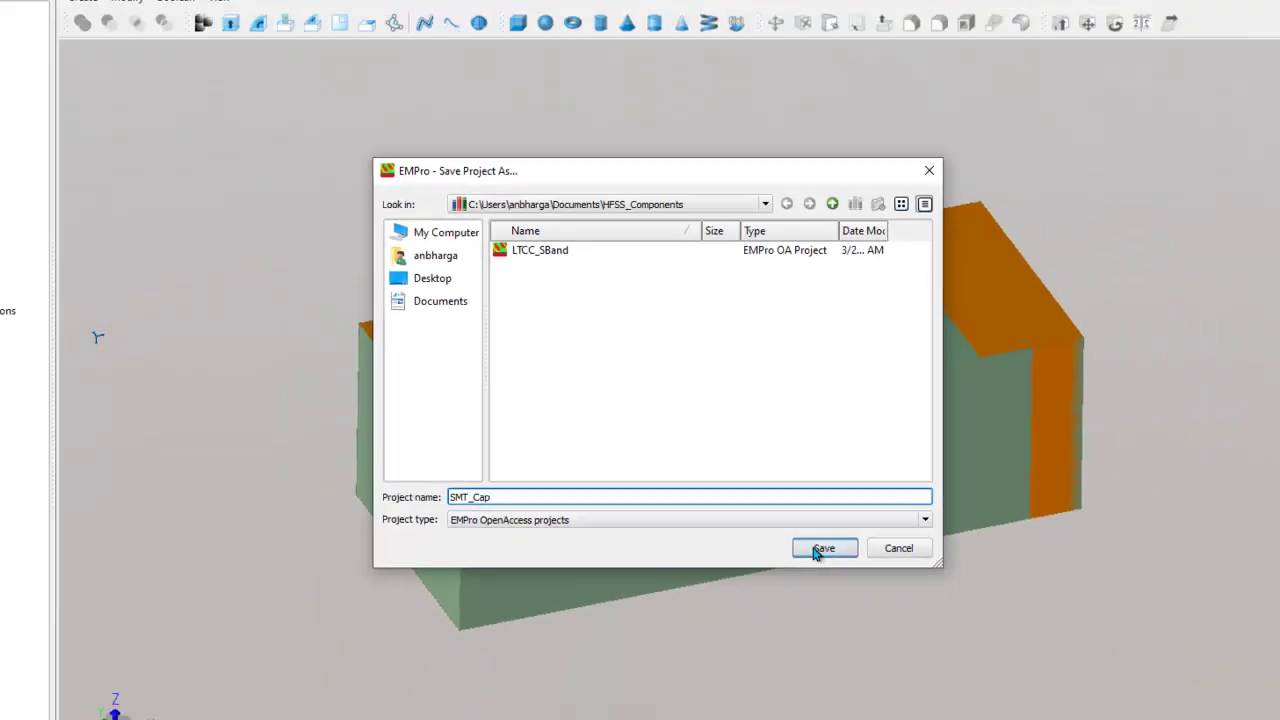
click(899, 611)
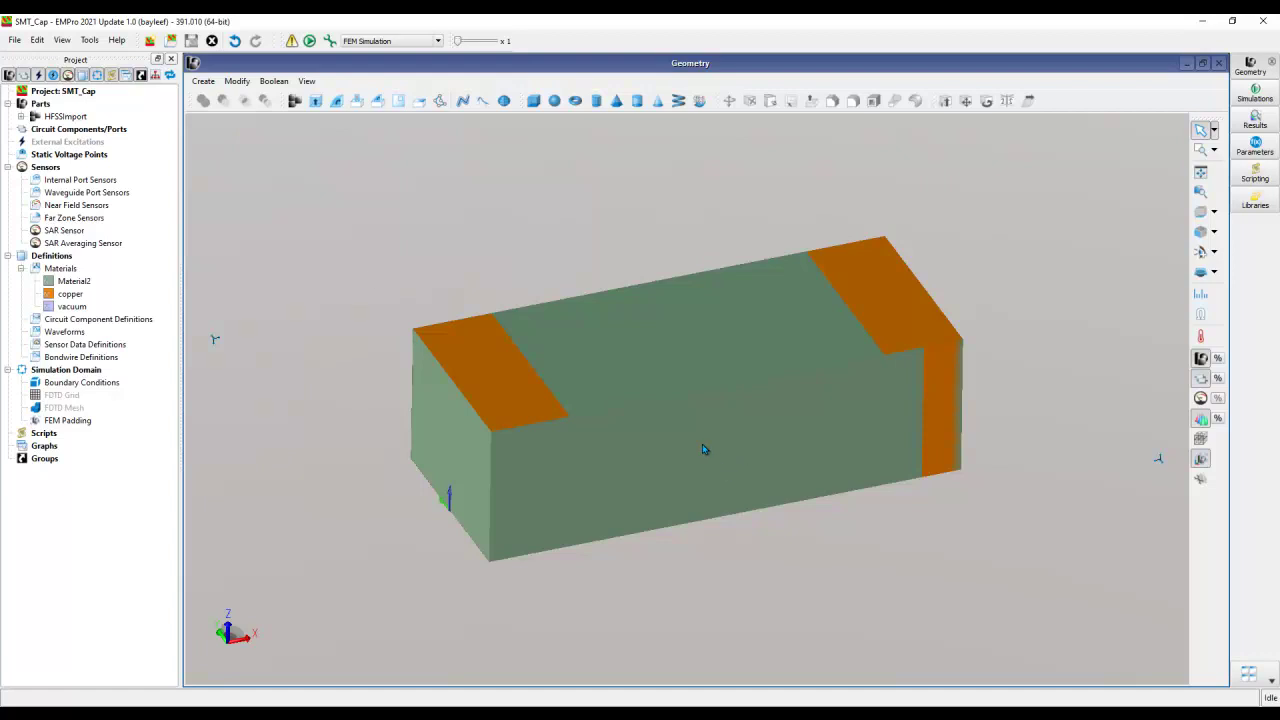
- Start a new empty EMPro project
middle_drag(703, 449, 646, 409)
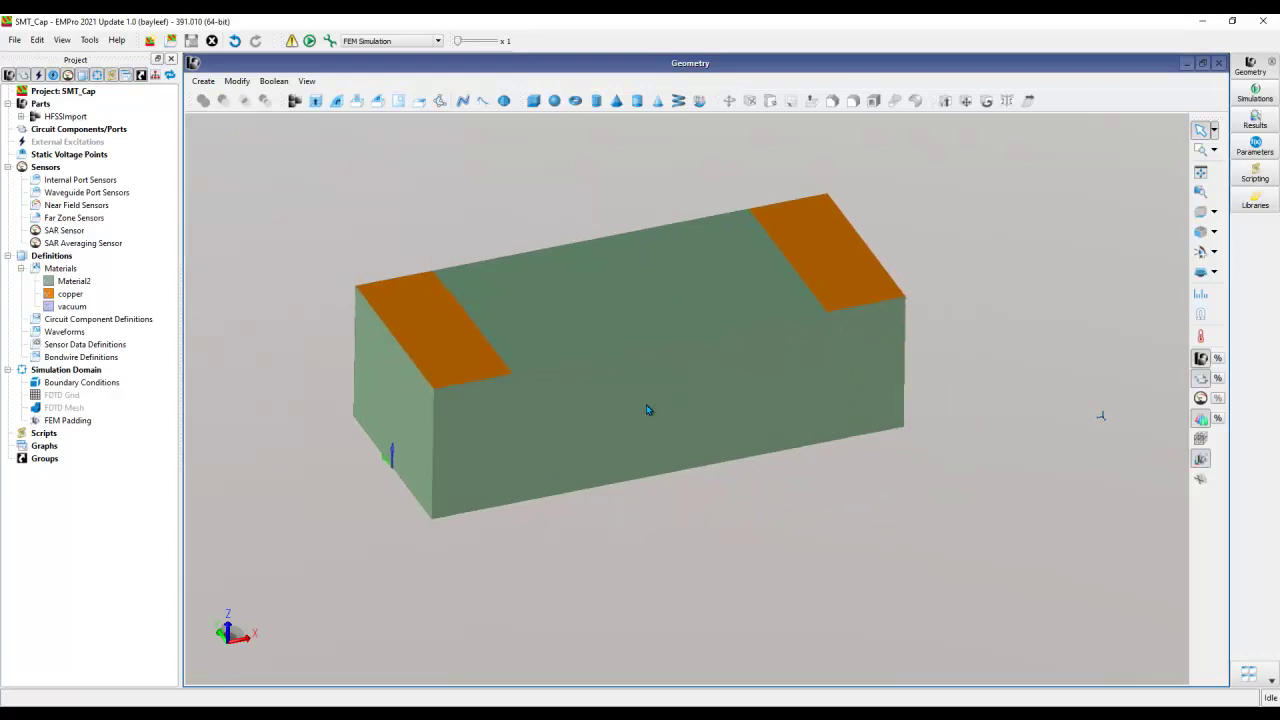
click(147, 42)
click(712, 484)
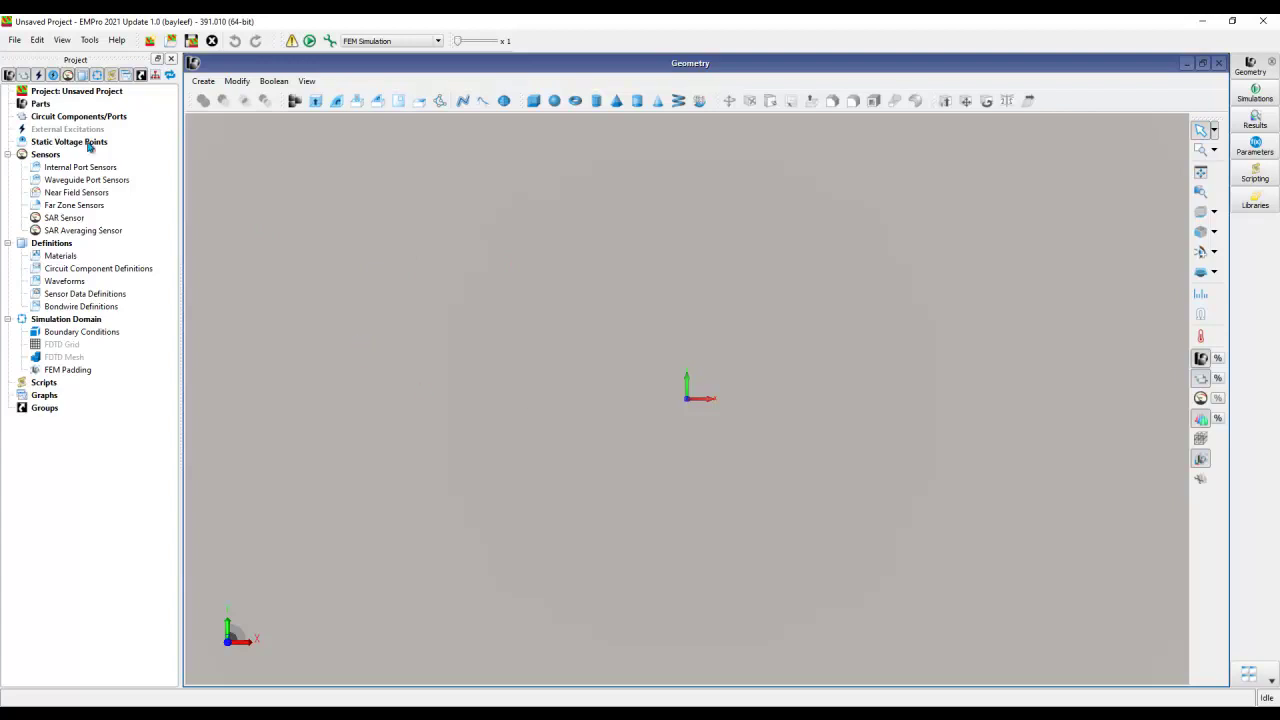
- Import inductor.a3dcomp with its inductor.sat geometry through the HFSS importer
click(14, 40)
mouse_move(140, 192)
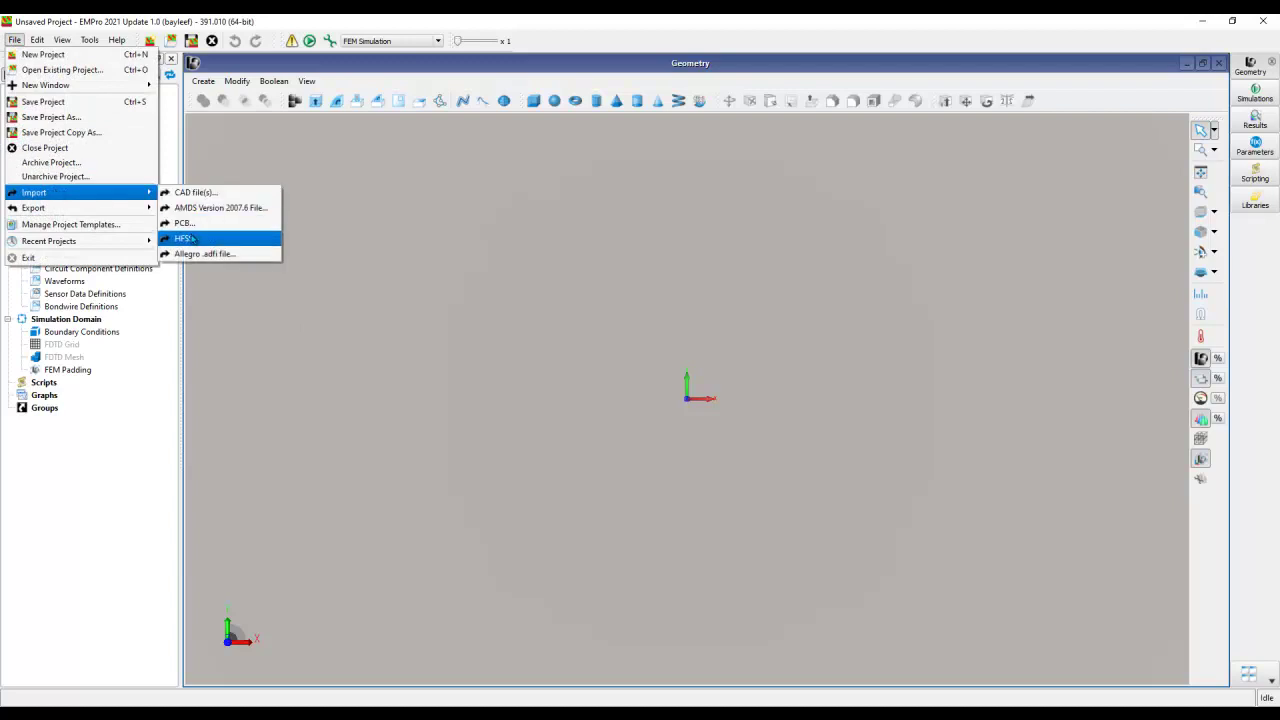
click(190, 240)
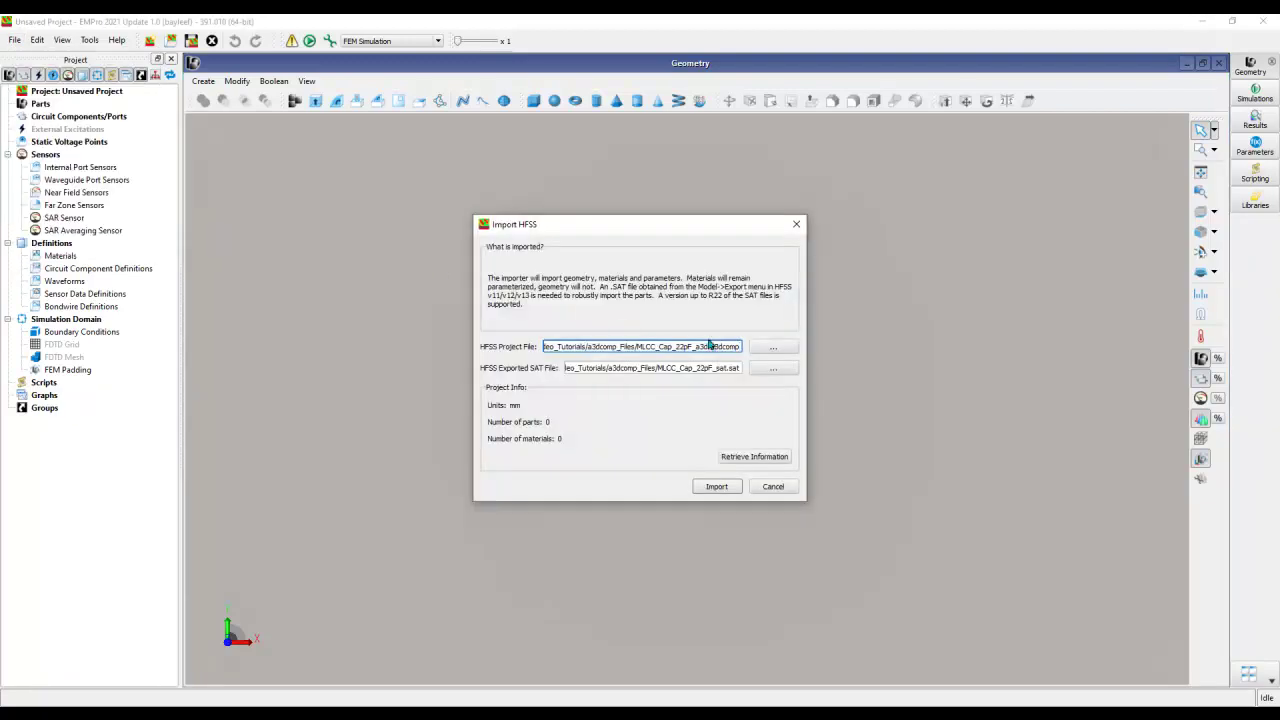
click(775, 350)
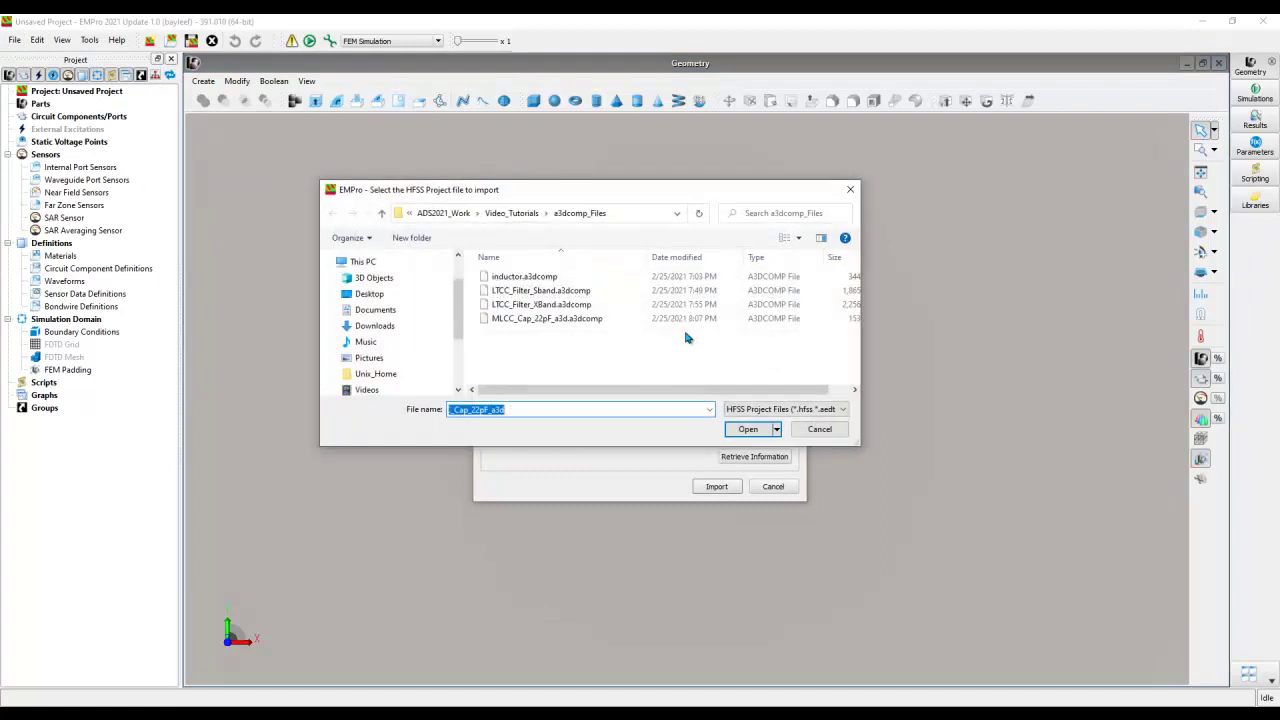
double_click(543, 280)
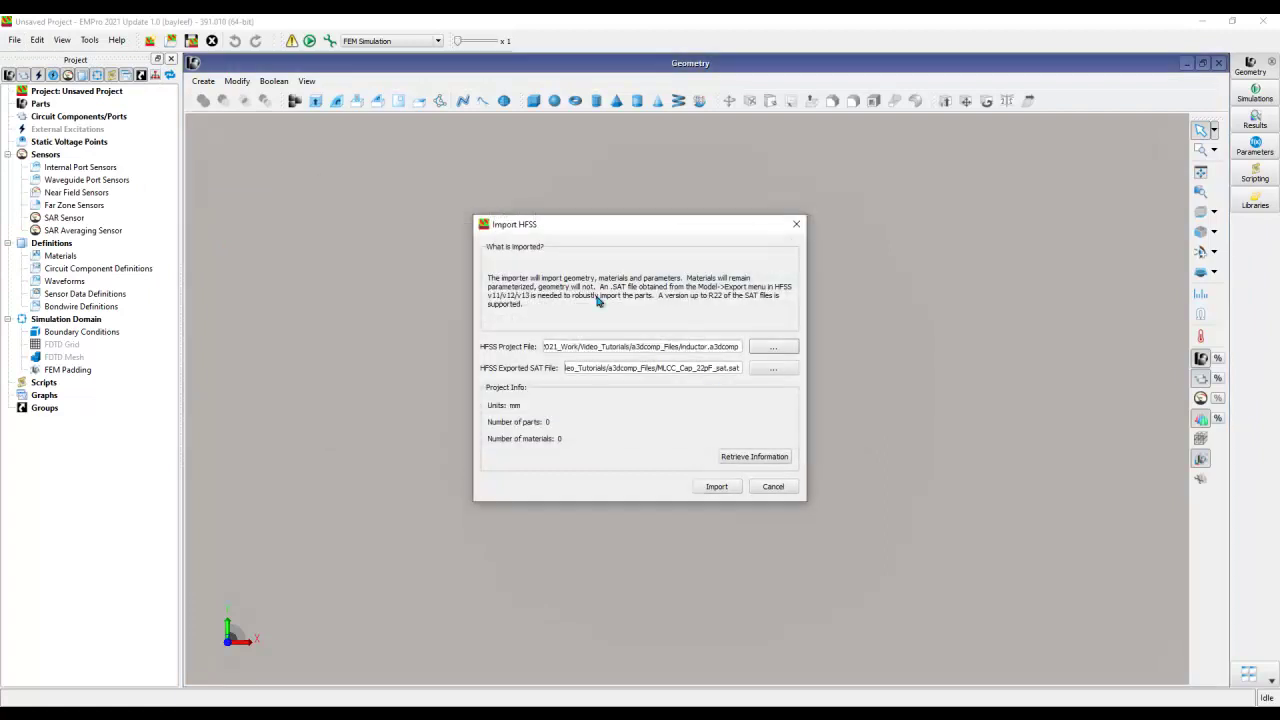
click(770, 377)
click(533, 279)
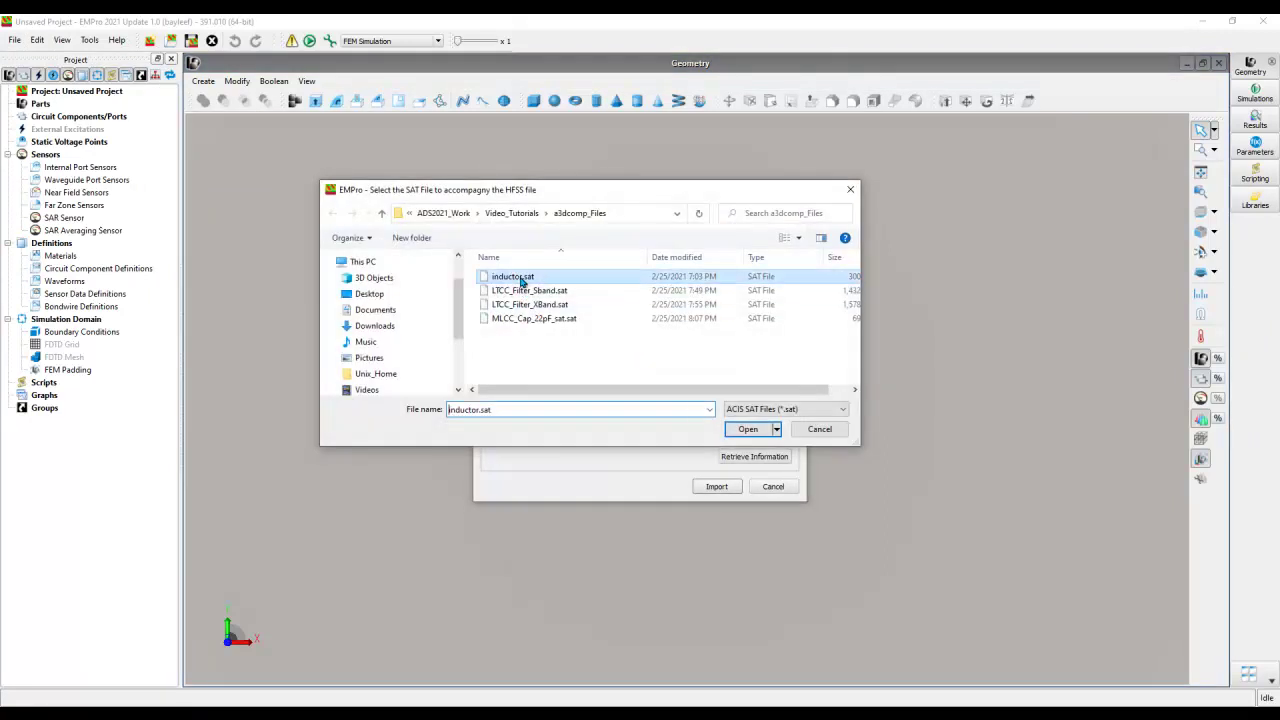
click(750, 431)
click(716, 486)
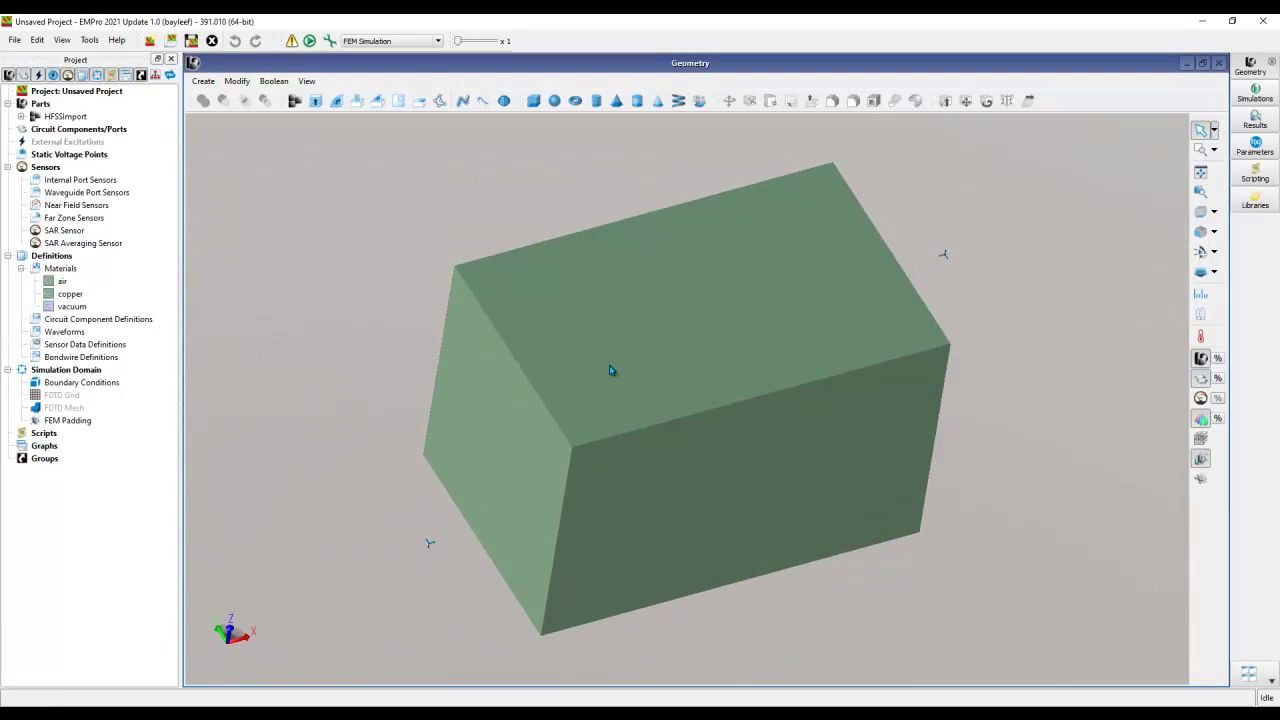
- Show the Api_Unnamed_1 box as wireframe to reveal the helix inside
click(33, 117)
click(21, 116)
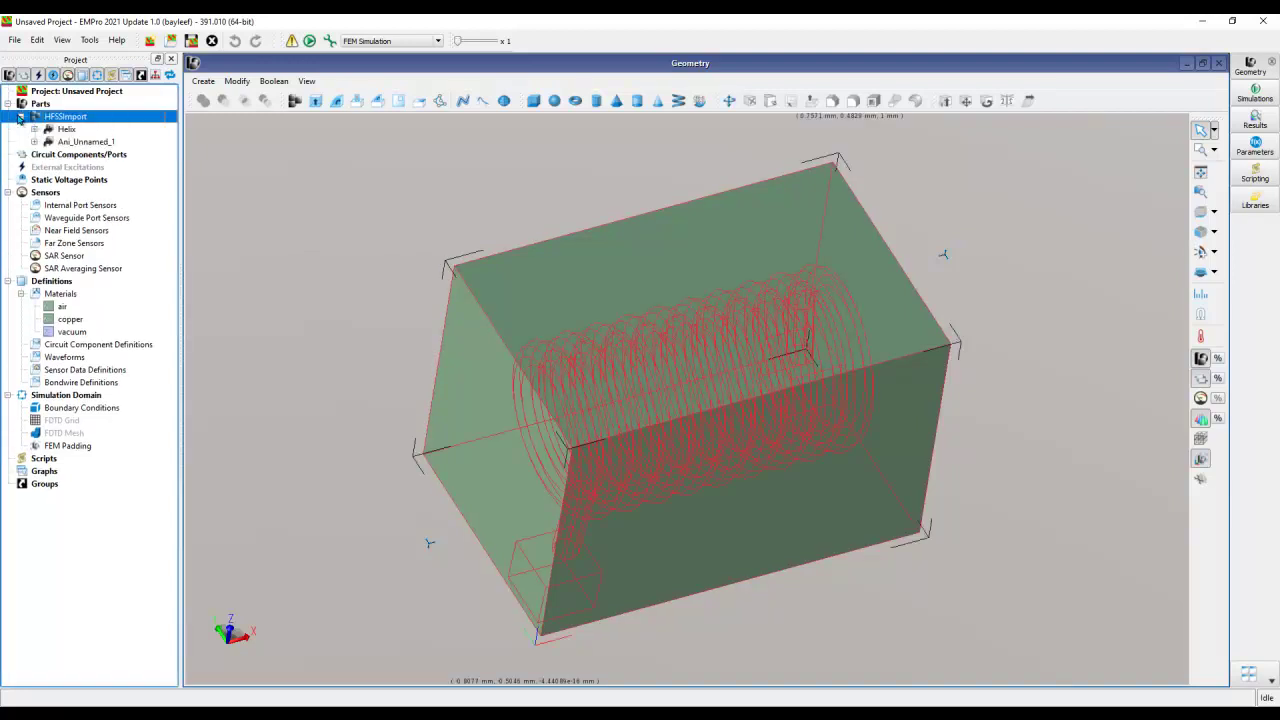
right_click(64, 145)
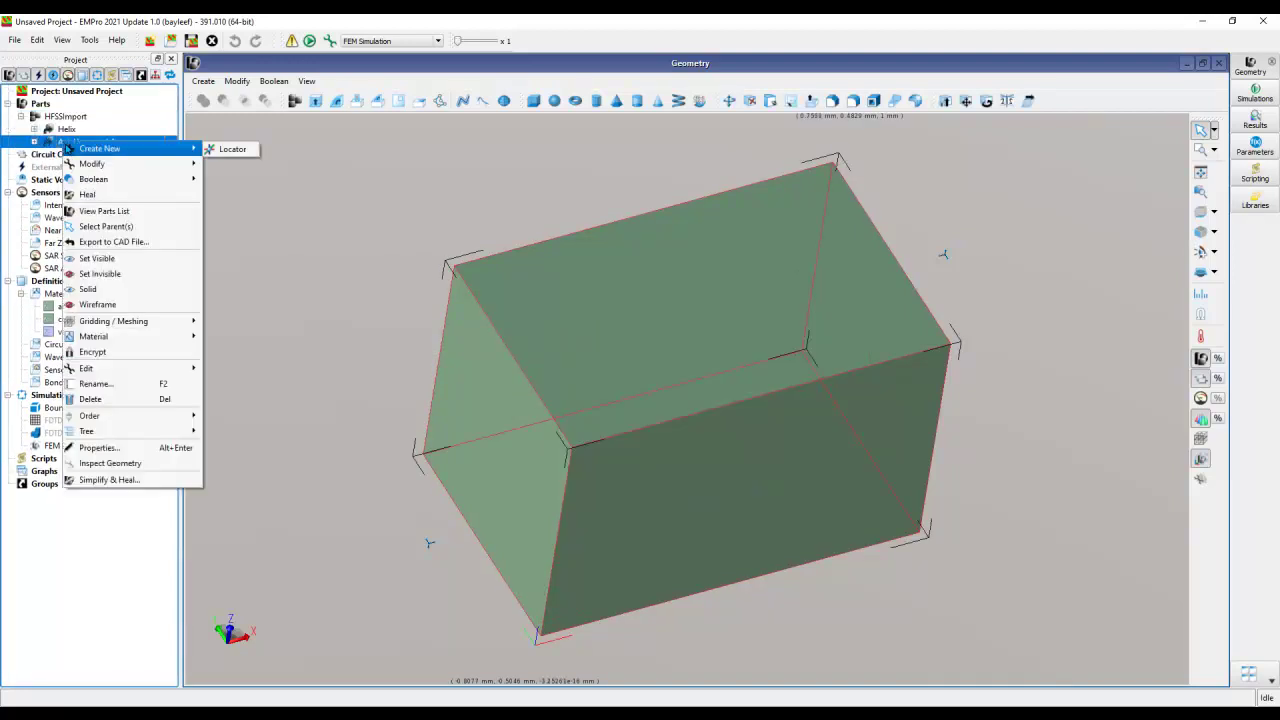
click(110, 305)
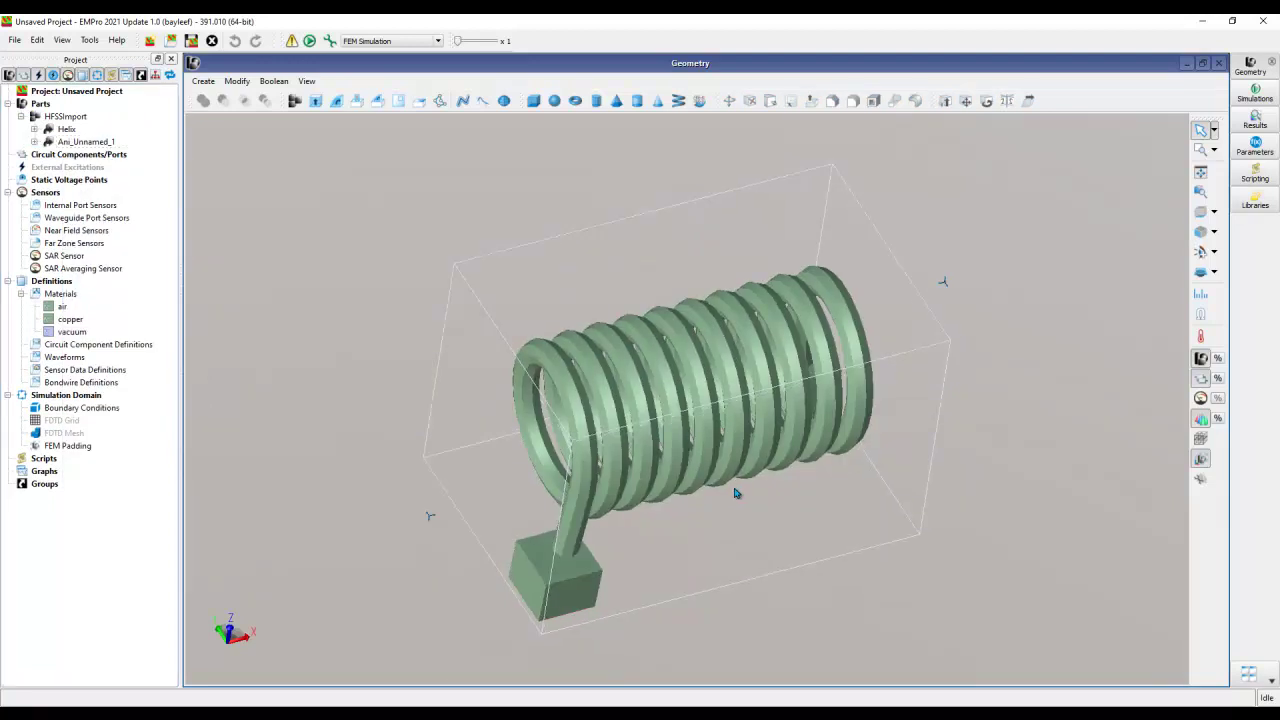
middle_drag(722, 461, 654, 432)
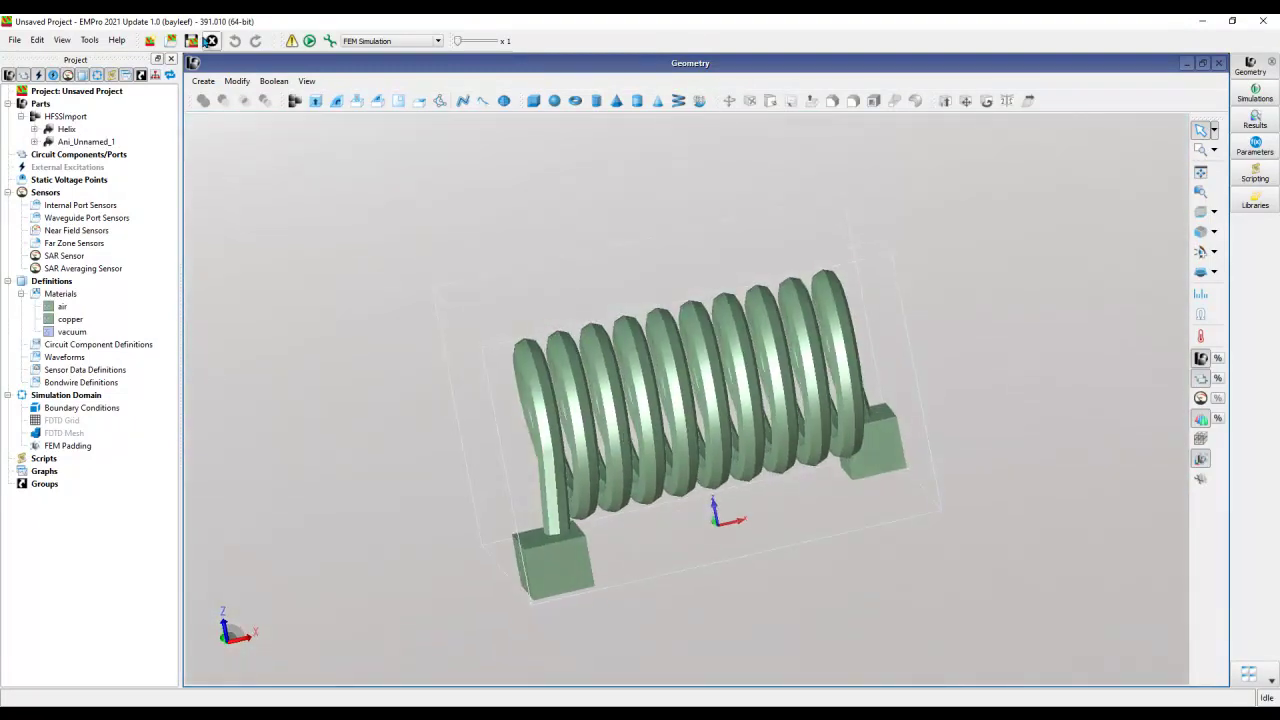
- Save the inductor project as SMT_Ind
click(192, 40)
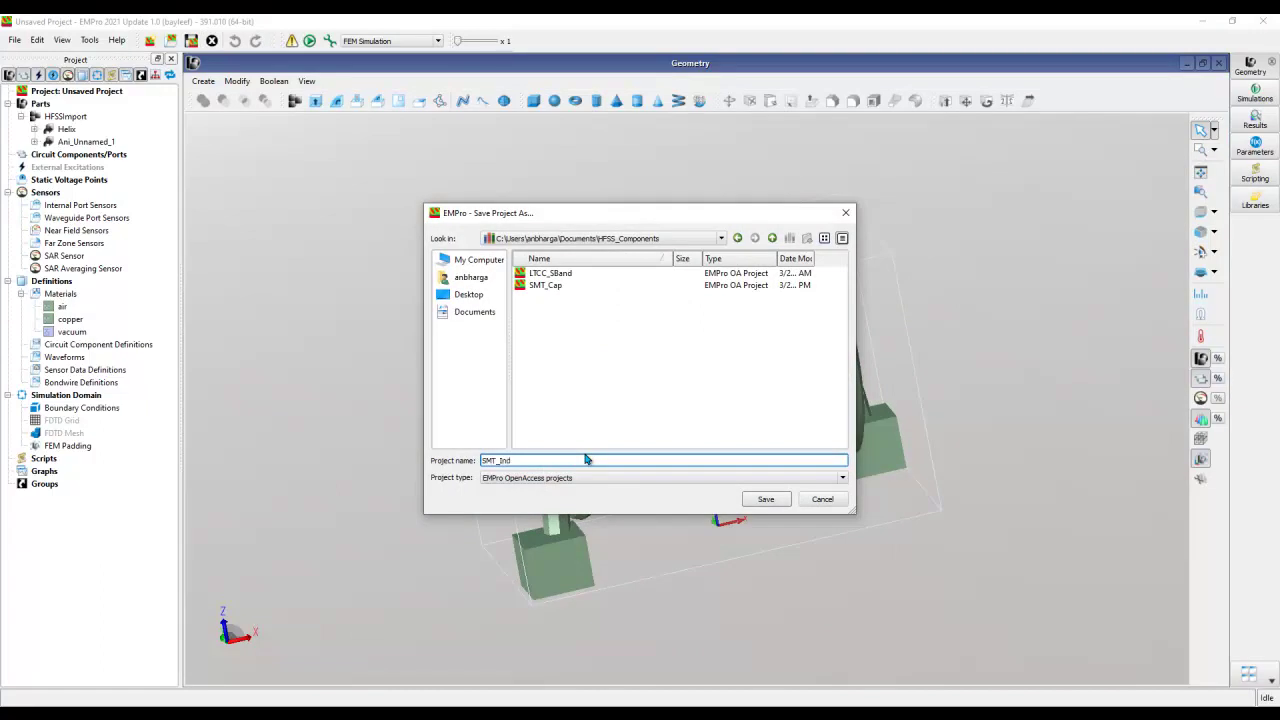
text(SMT_Ind)
click(766, 499)
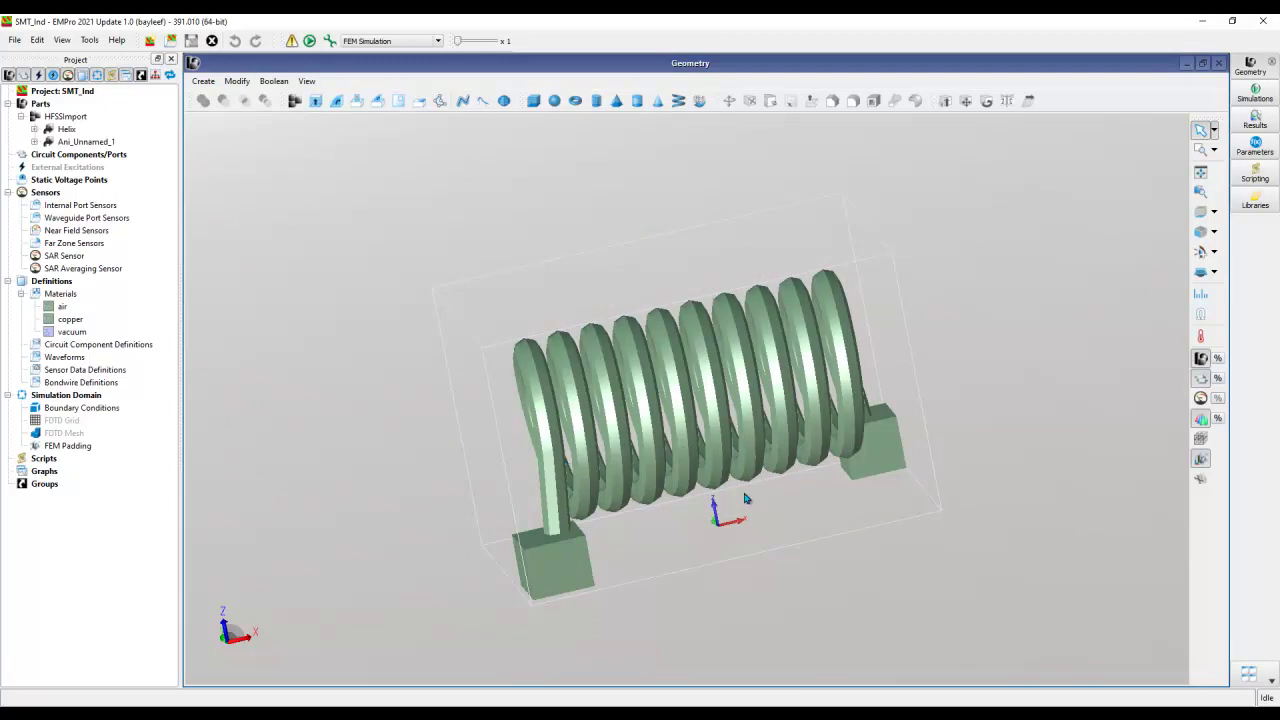
- Switch from EMPro to ADS and open substrate1, showing Alumina (9.6) 25 mil under AIR
middle_drag(704, 475, 672, 418)
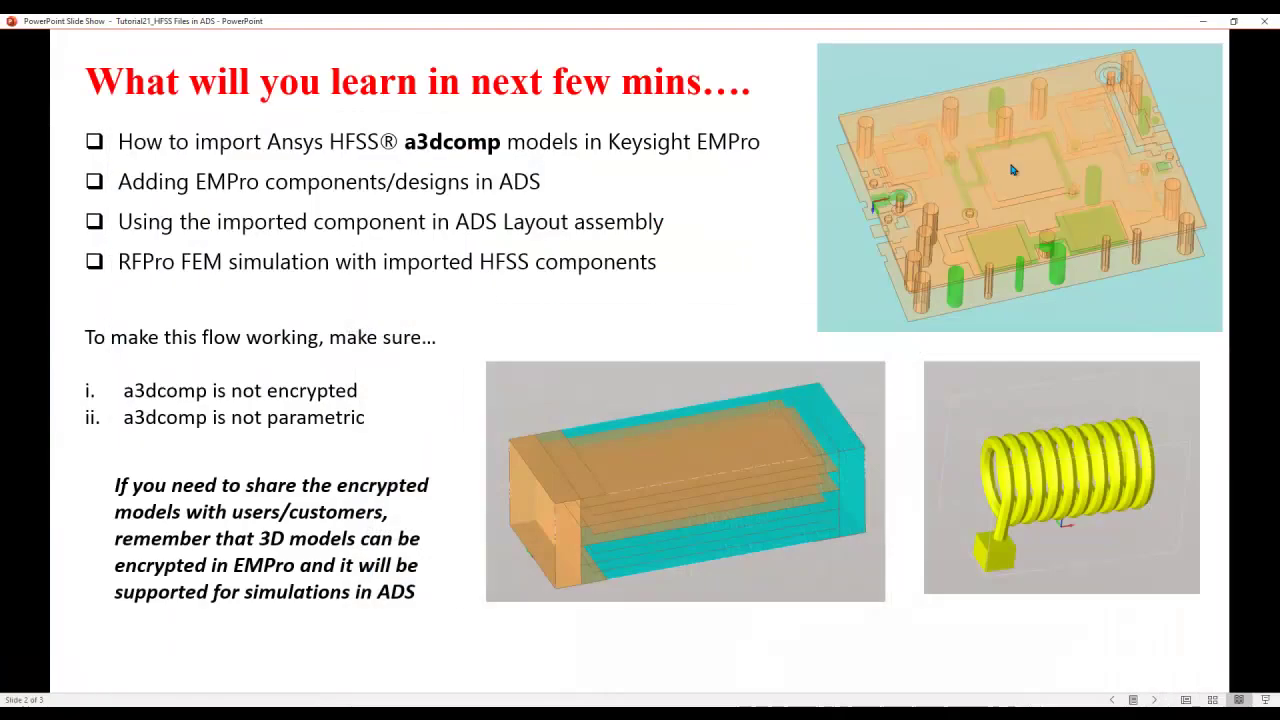
click(1201, 21)
key(alt+Tab)
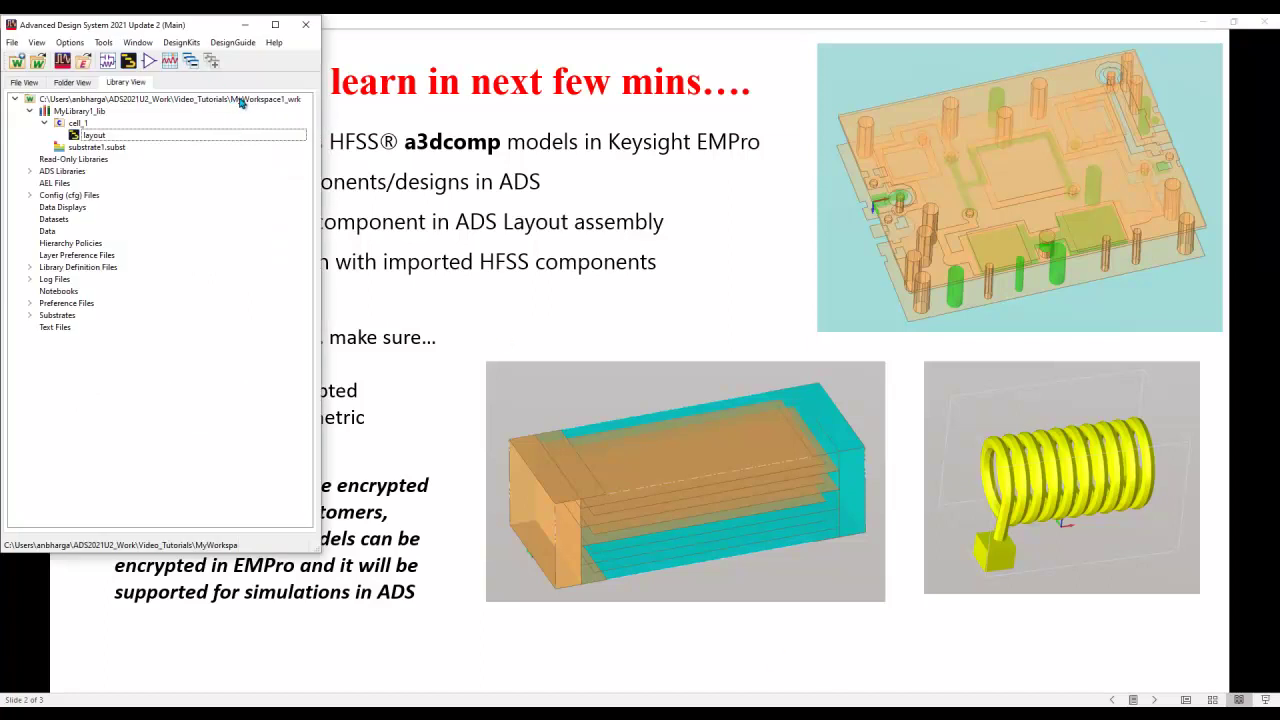
double_click(100, 147)
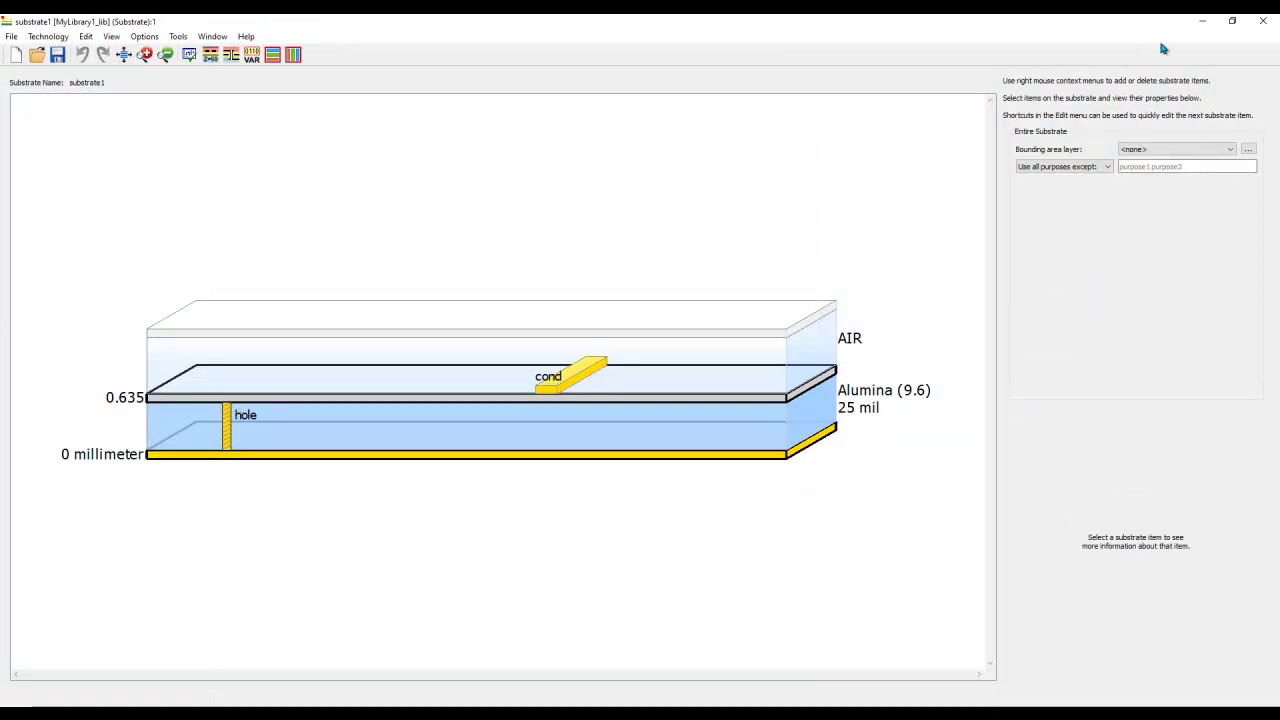
- Close the substrate1 editor window
click(1263, 20)
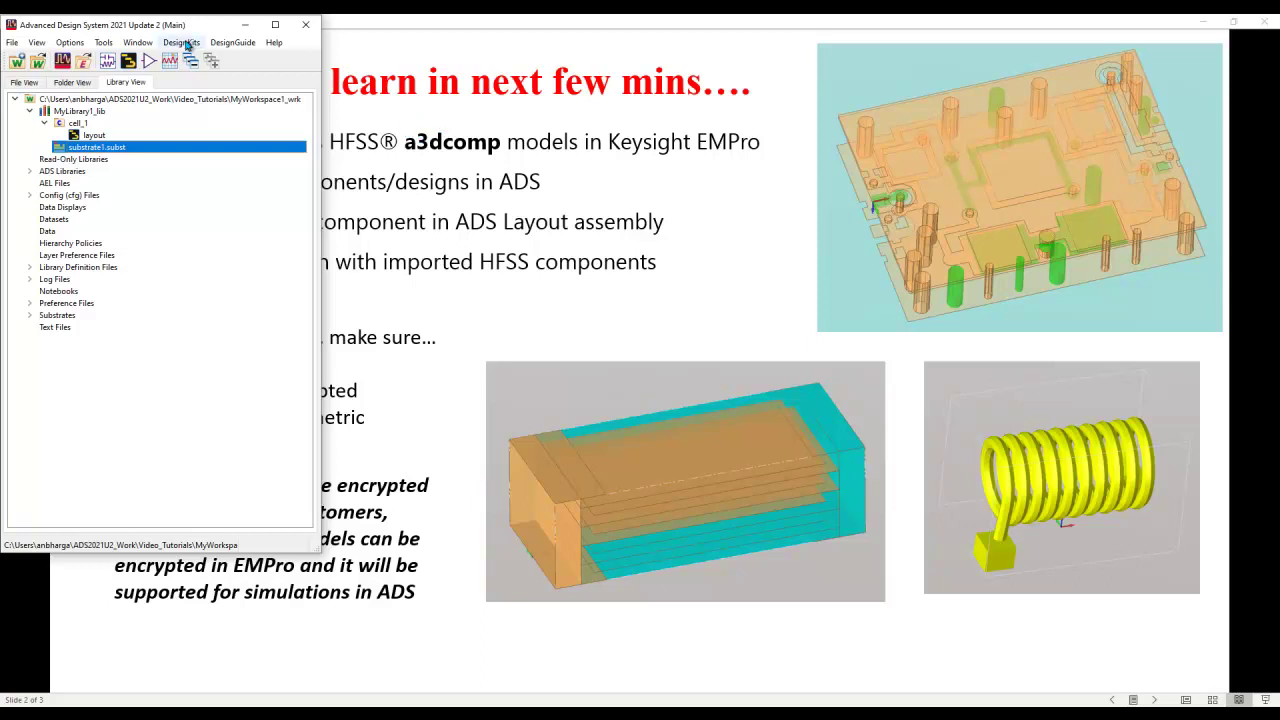
- In Manage Libraries, add a library pointing to the Documents HFSS_Components folder
click(185, 44)
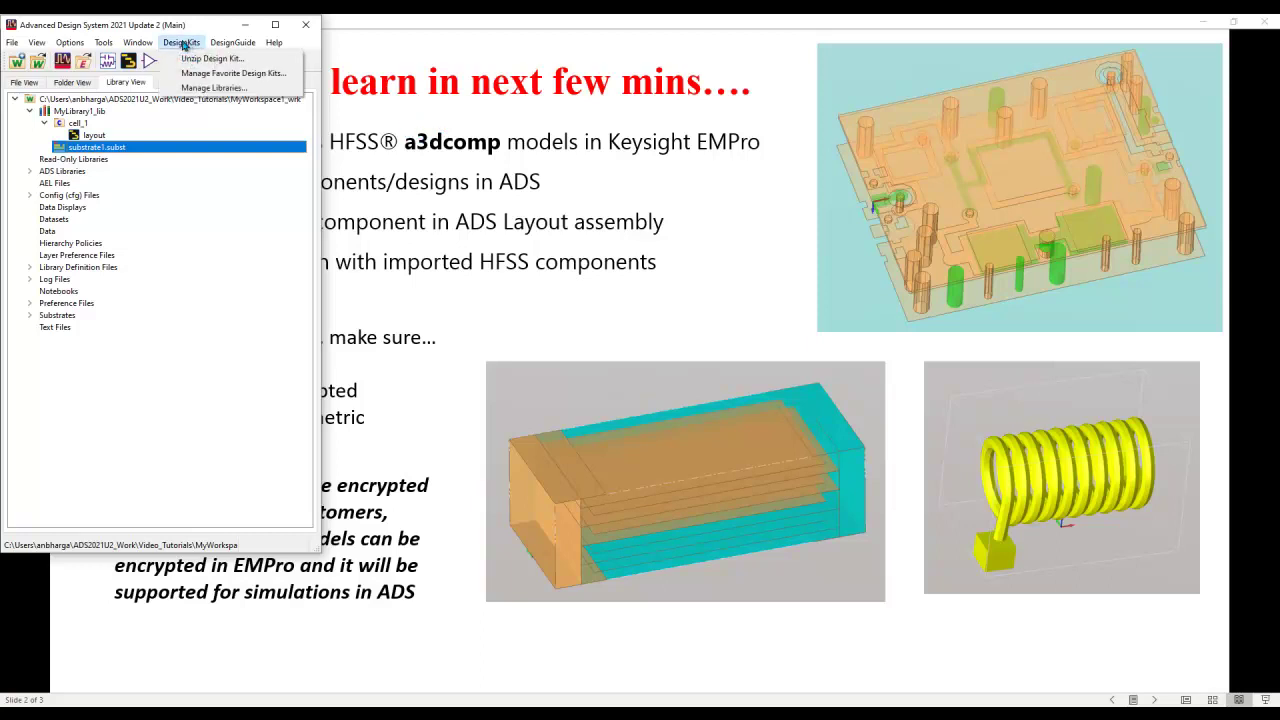
click(210, 89)
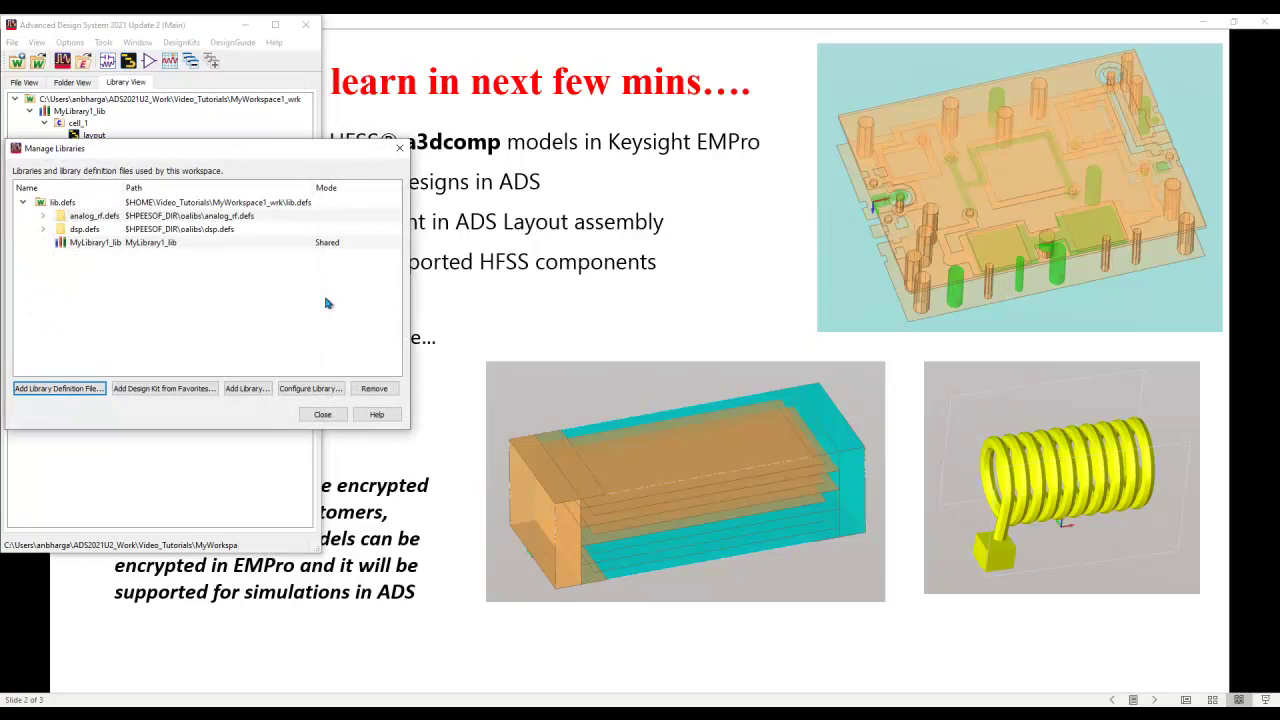
click(249, 390)
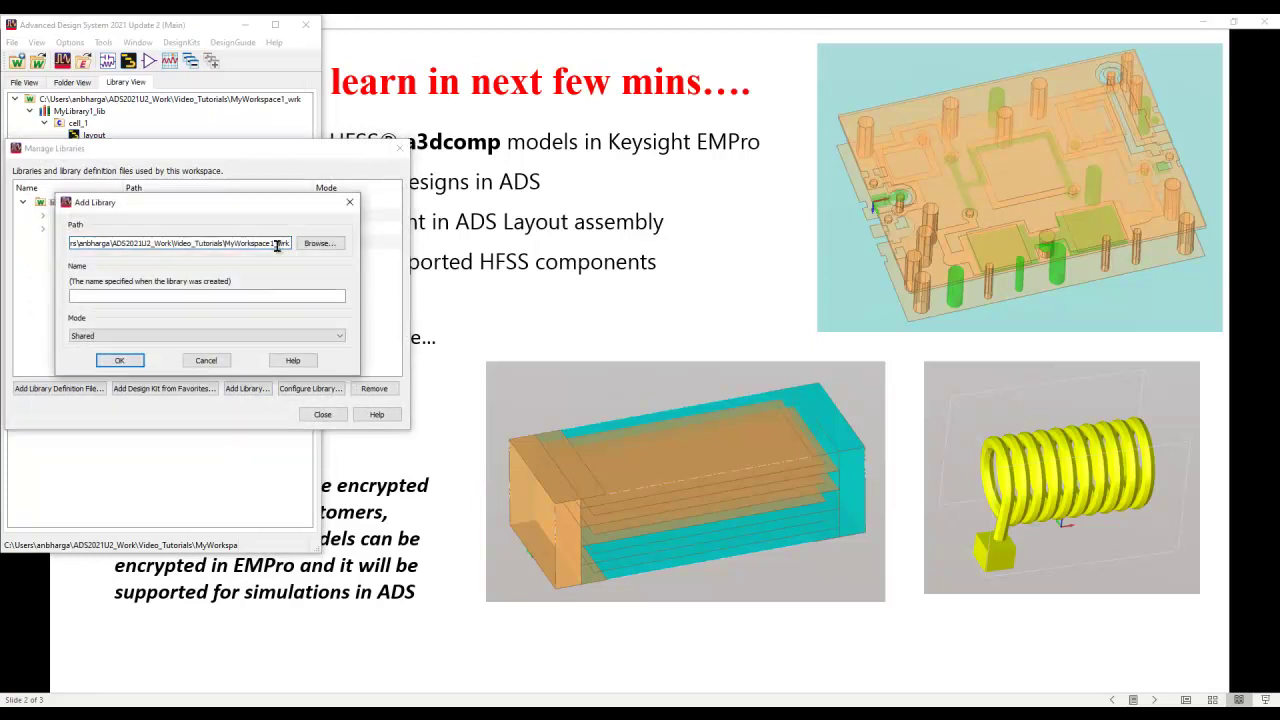
click(317, 244)
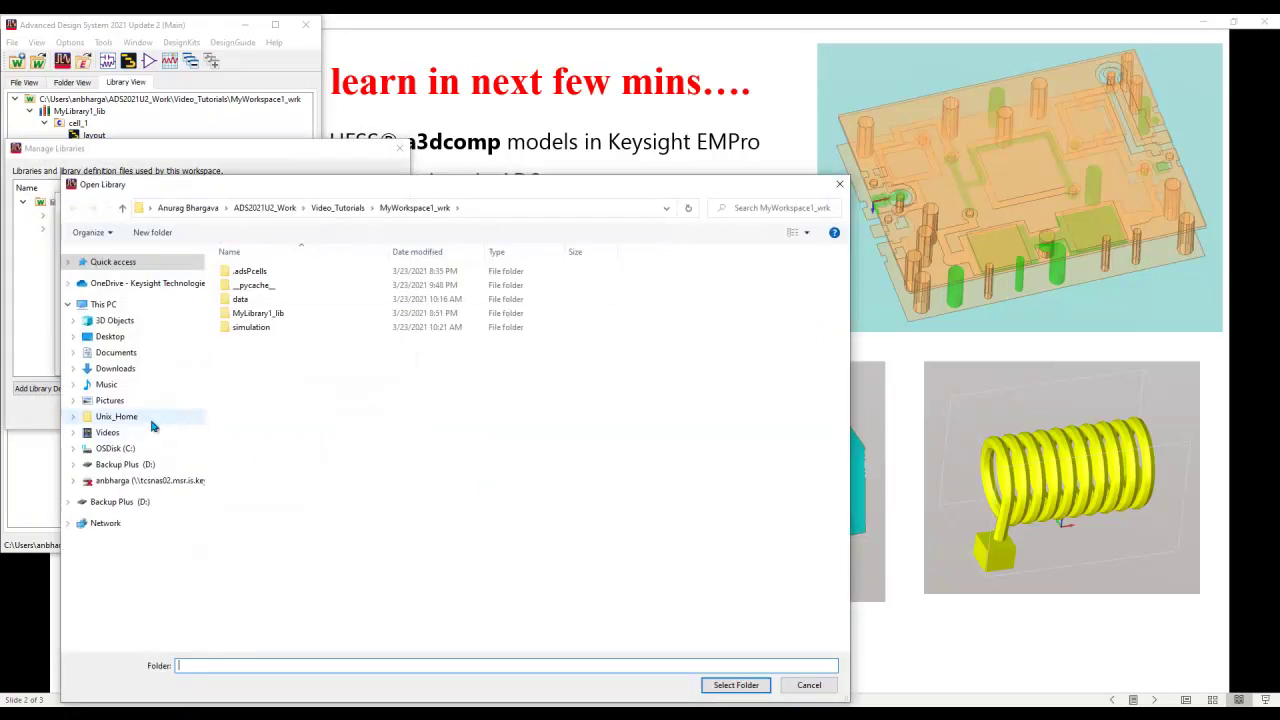
click(108, 354)
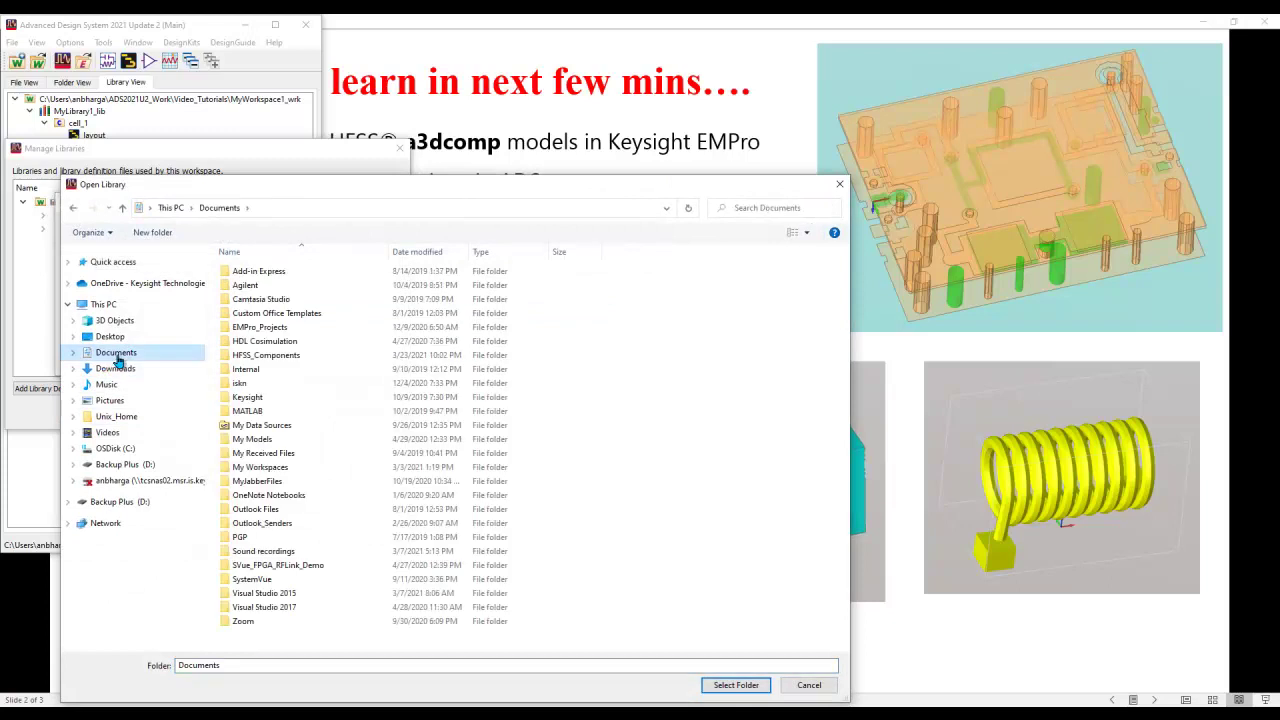
click(252, 356)
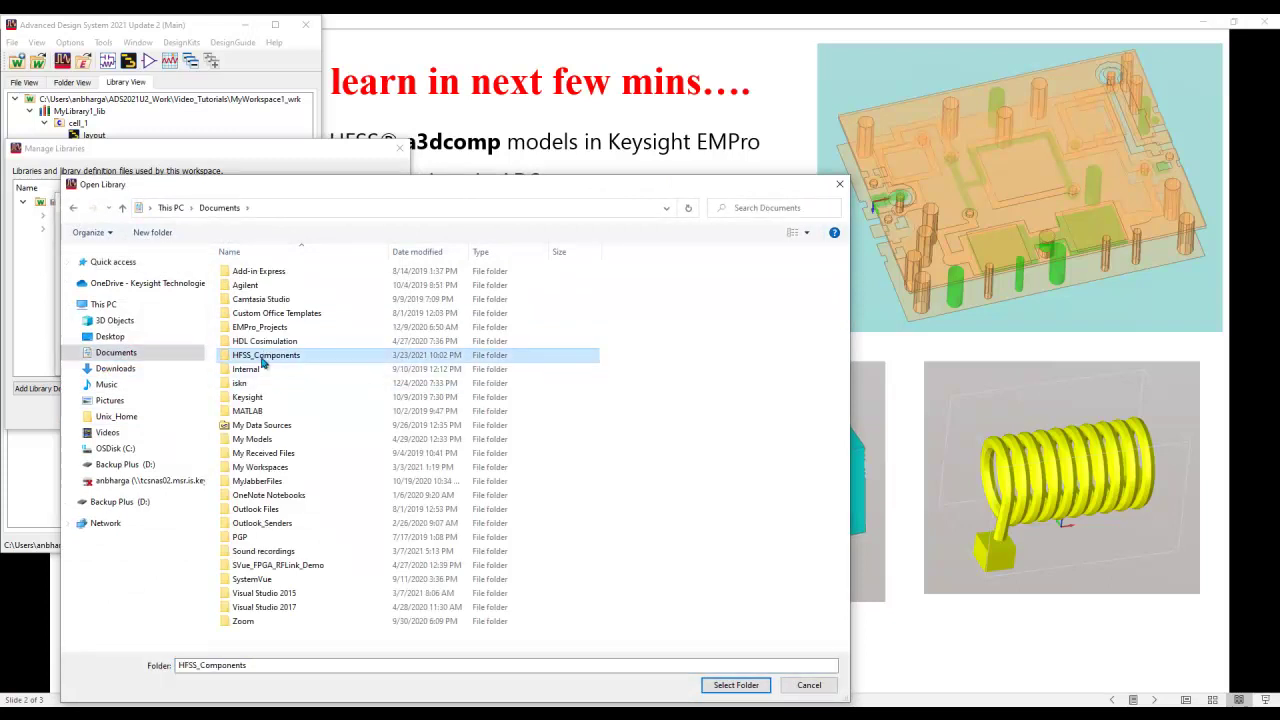
double_click(264, 358)
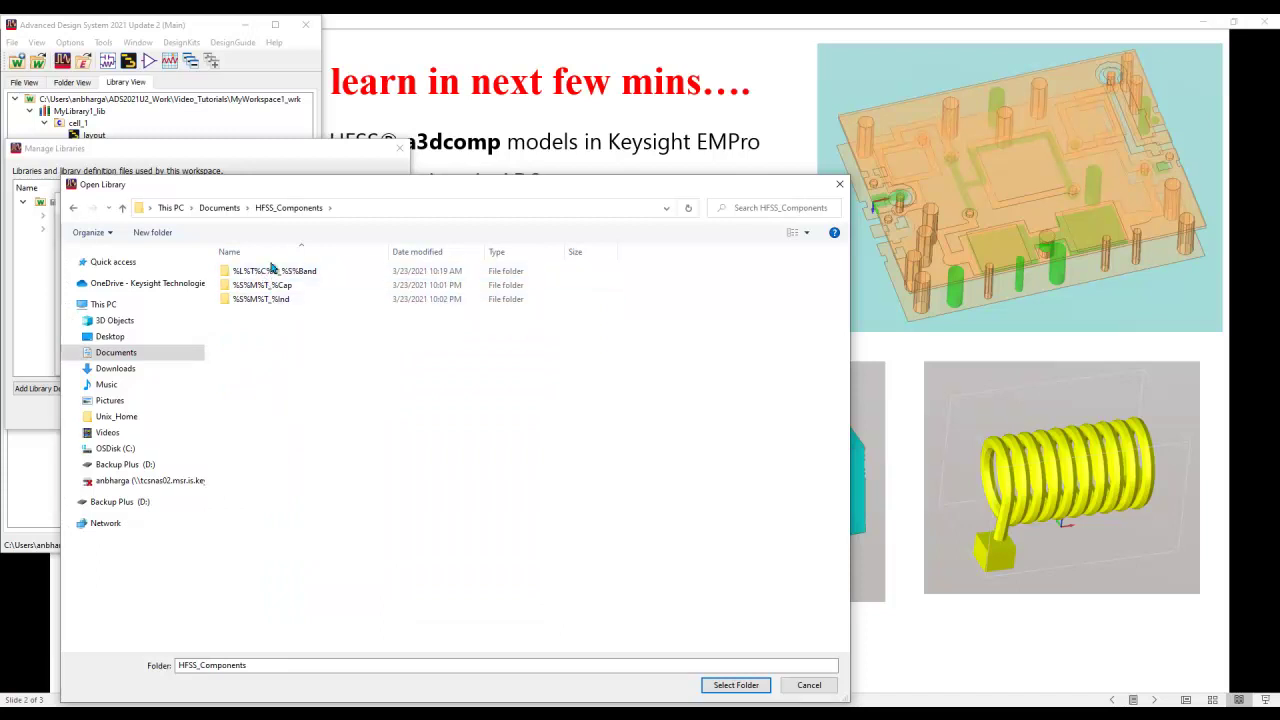
click(216, 207)
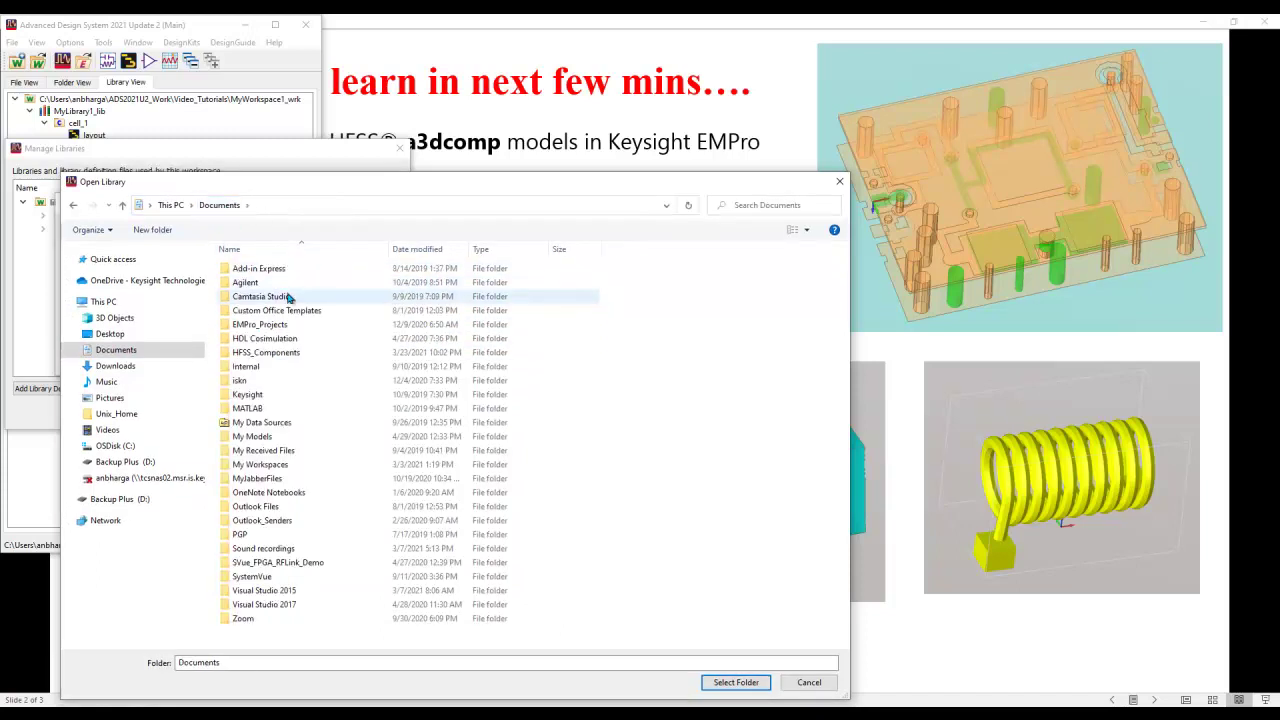
click(270, 354)
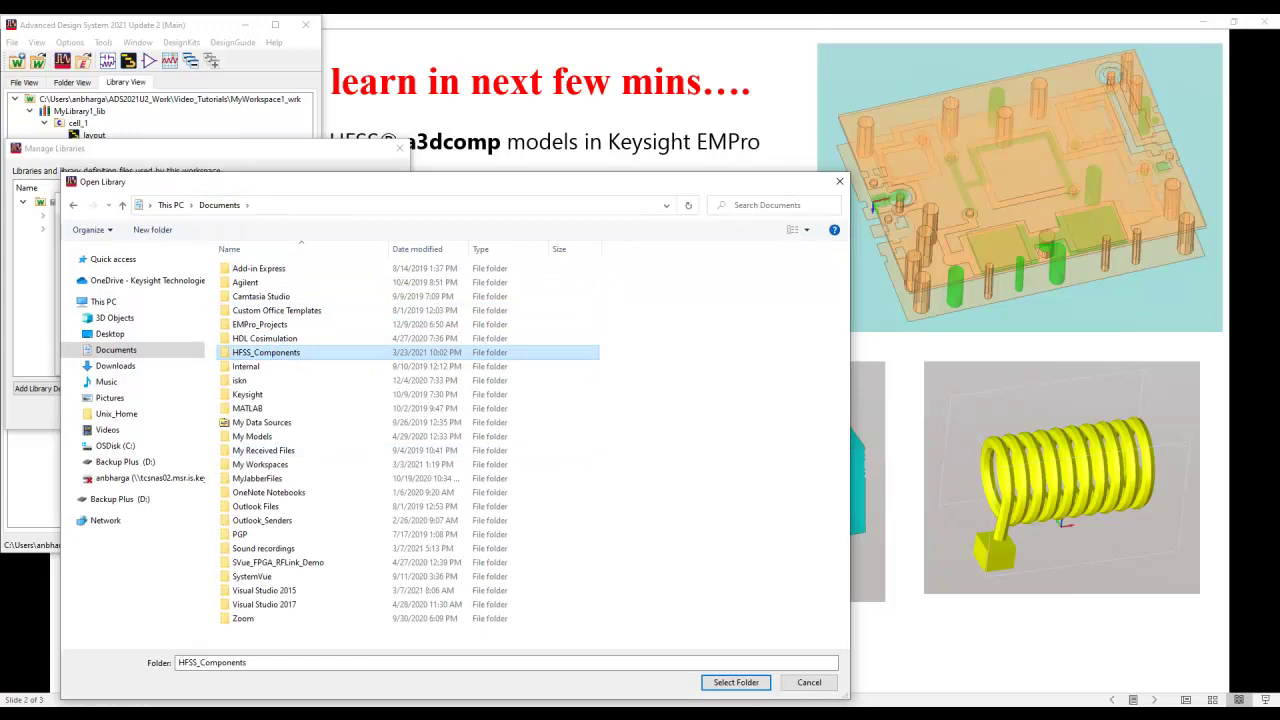
- Add it in Shared mode and expand it to show LTCC_SBand, SMT_Cap and SMT_Ind
click(736, 682)
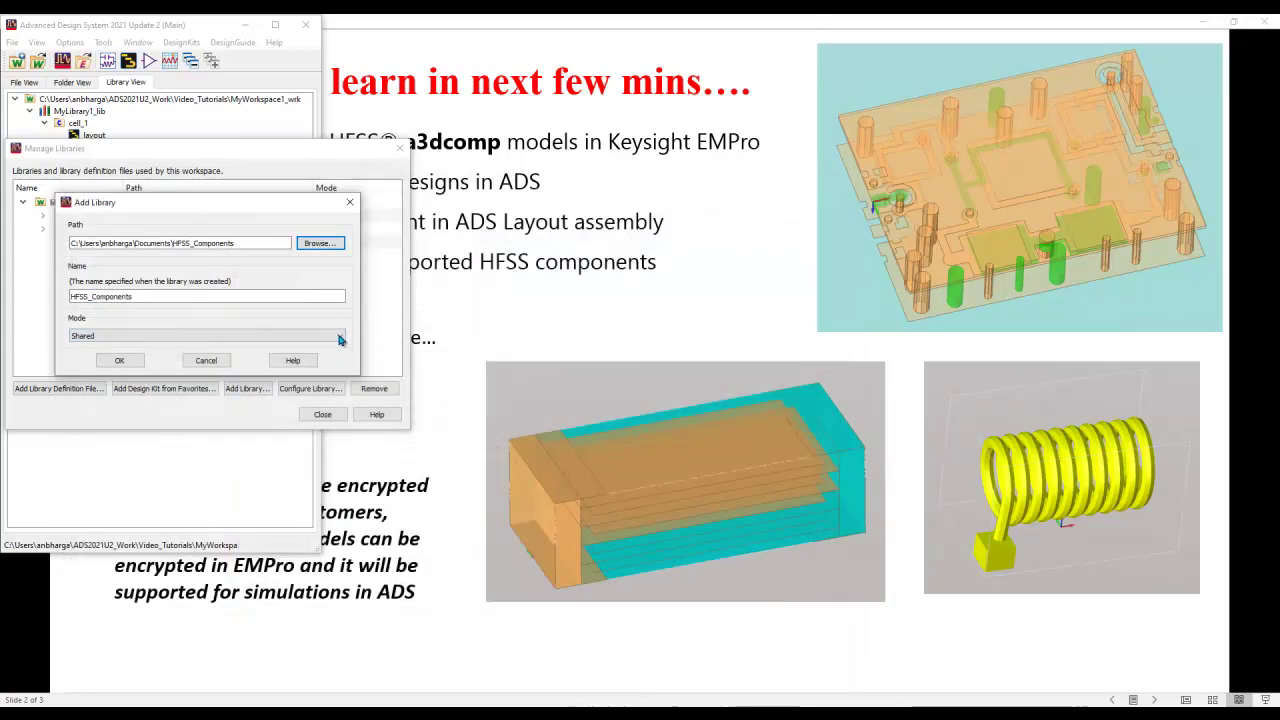
click(119, 363)
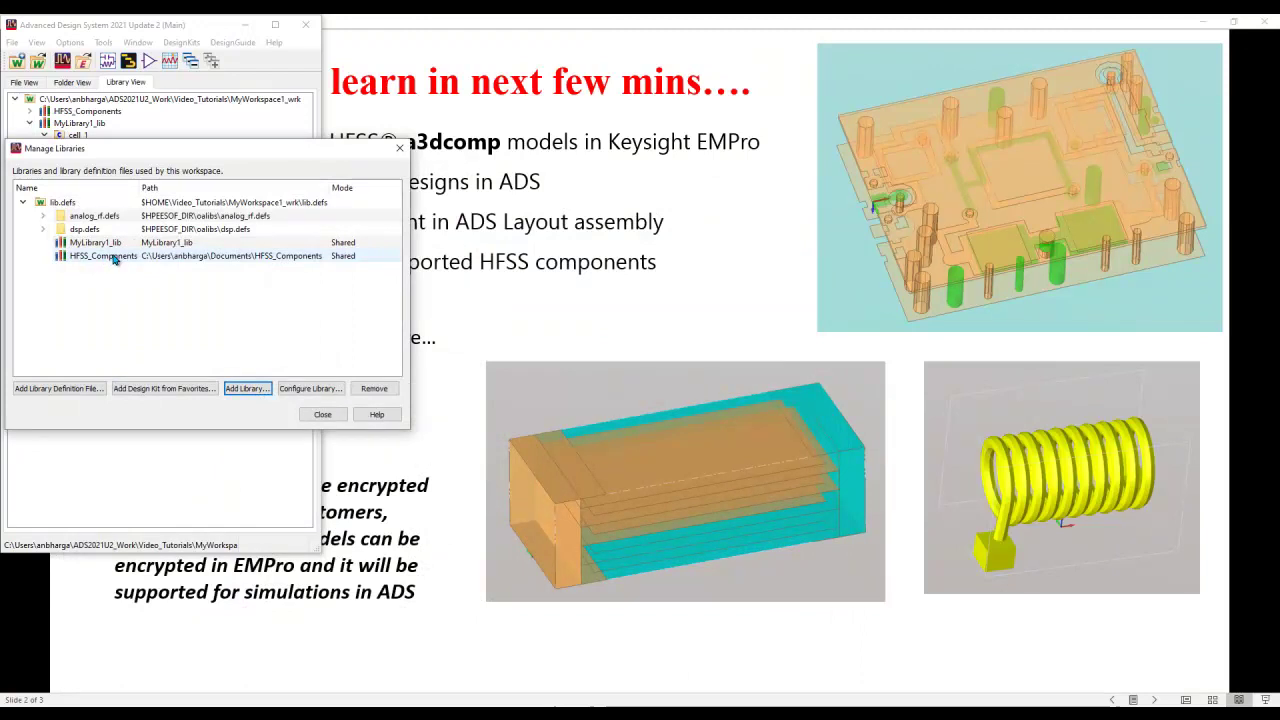
click(322, 414)
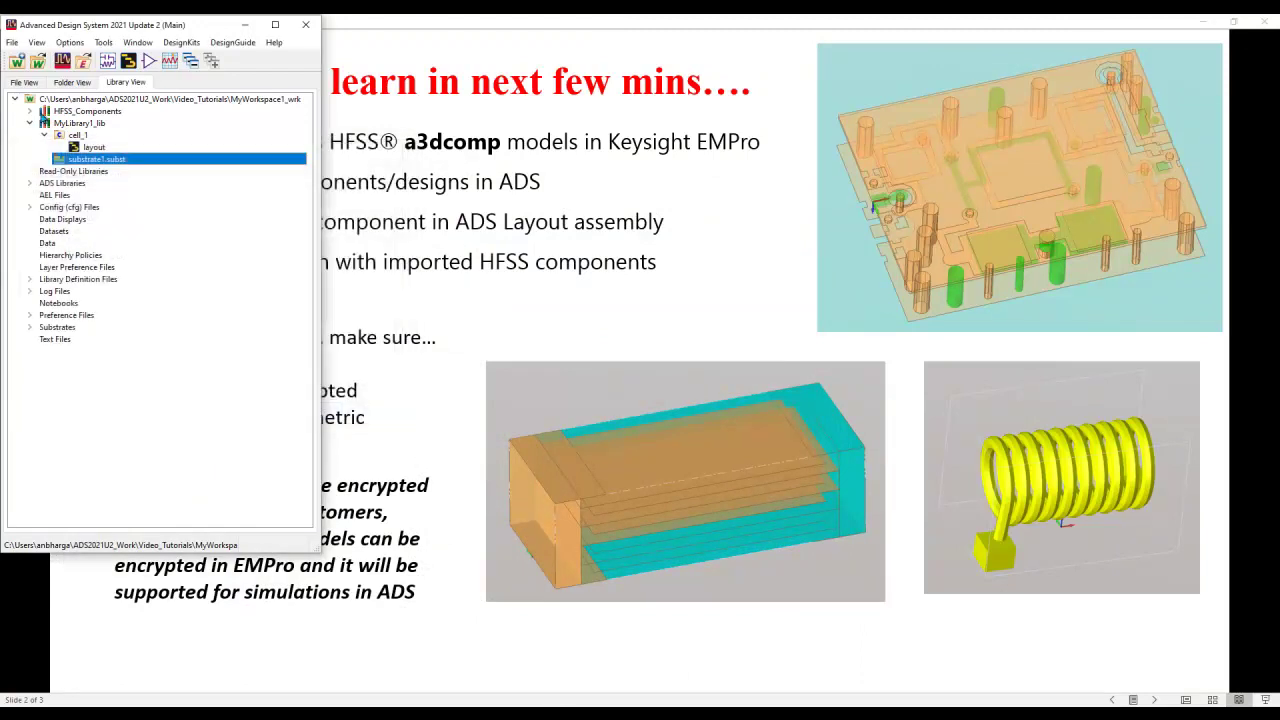
click(30, 112)
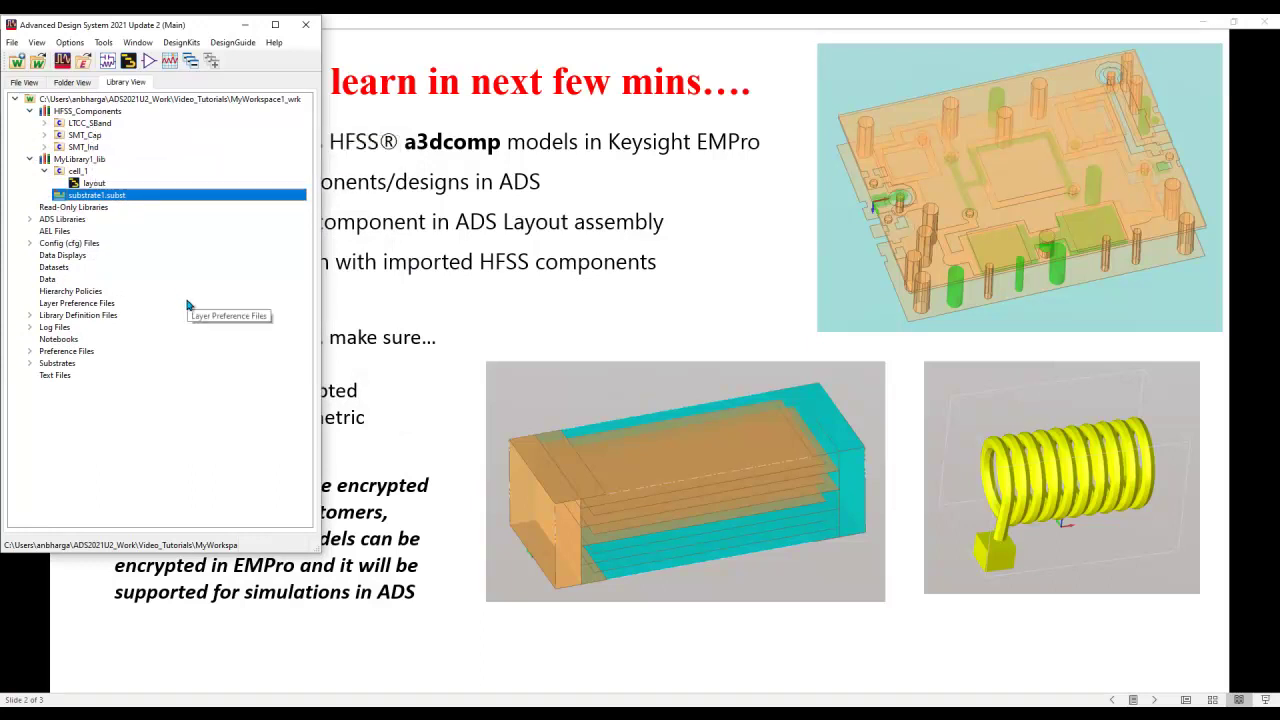
- Open cell_1's layout and place the LTCC_SBand layout as instance X1 at P1's strip end
double_click(94, 183)
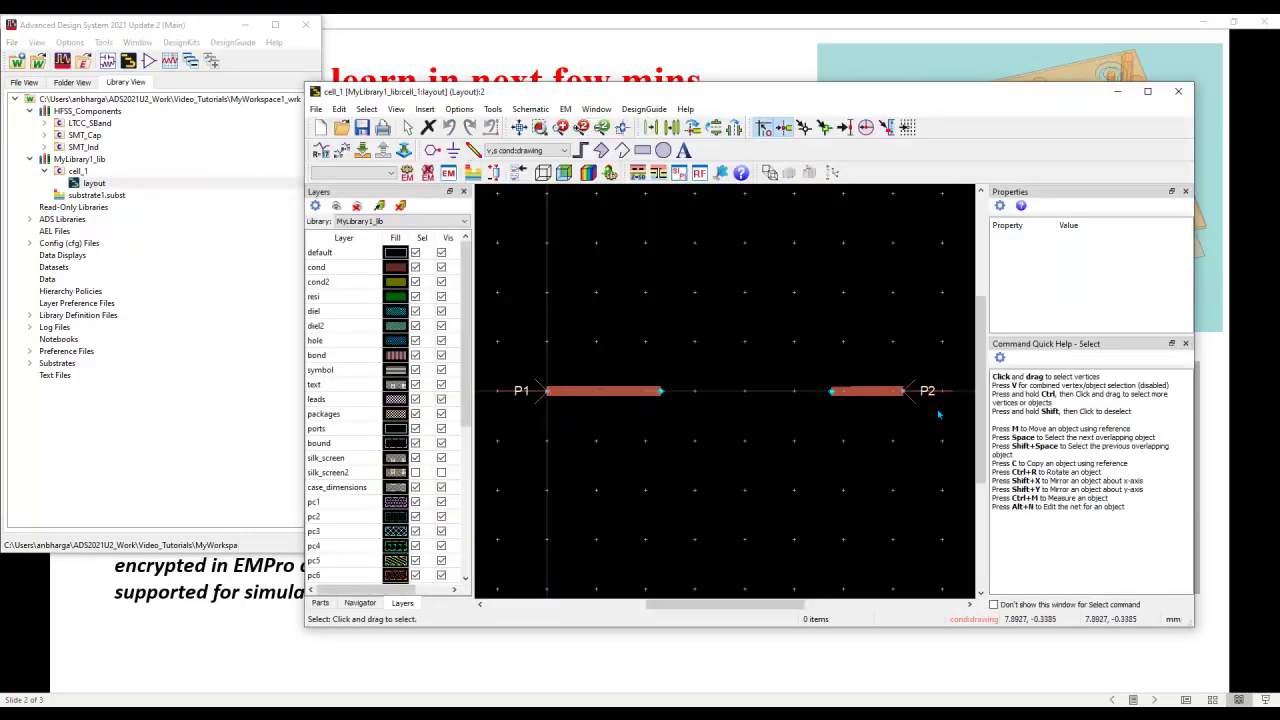
click(46, 122)
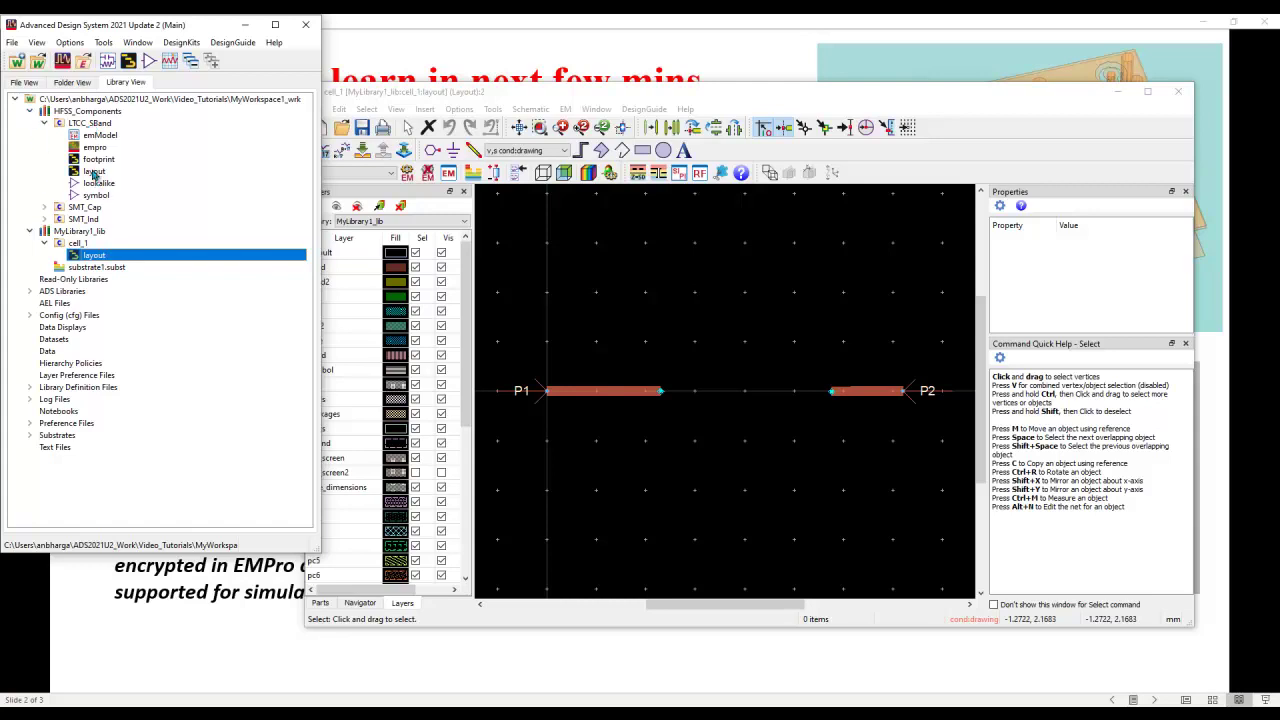
click(93, 172)
drag(93, 172, 676, 411)
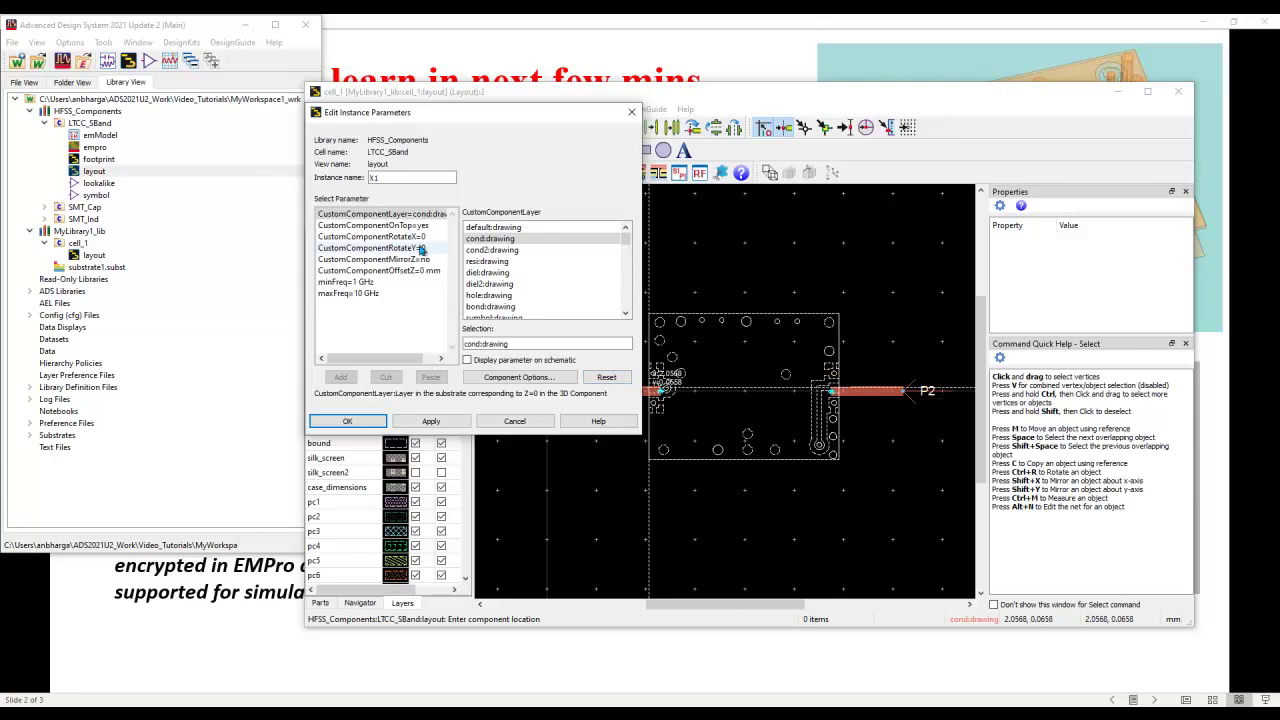
drag(639, 433, 726, 433)
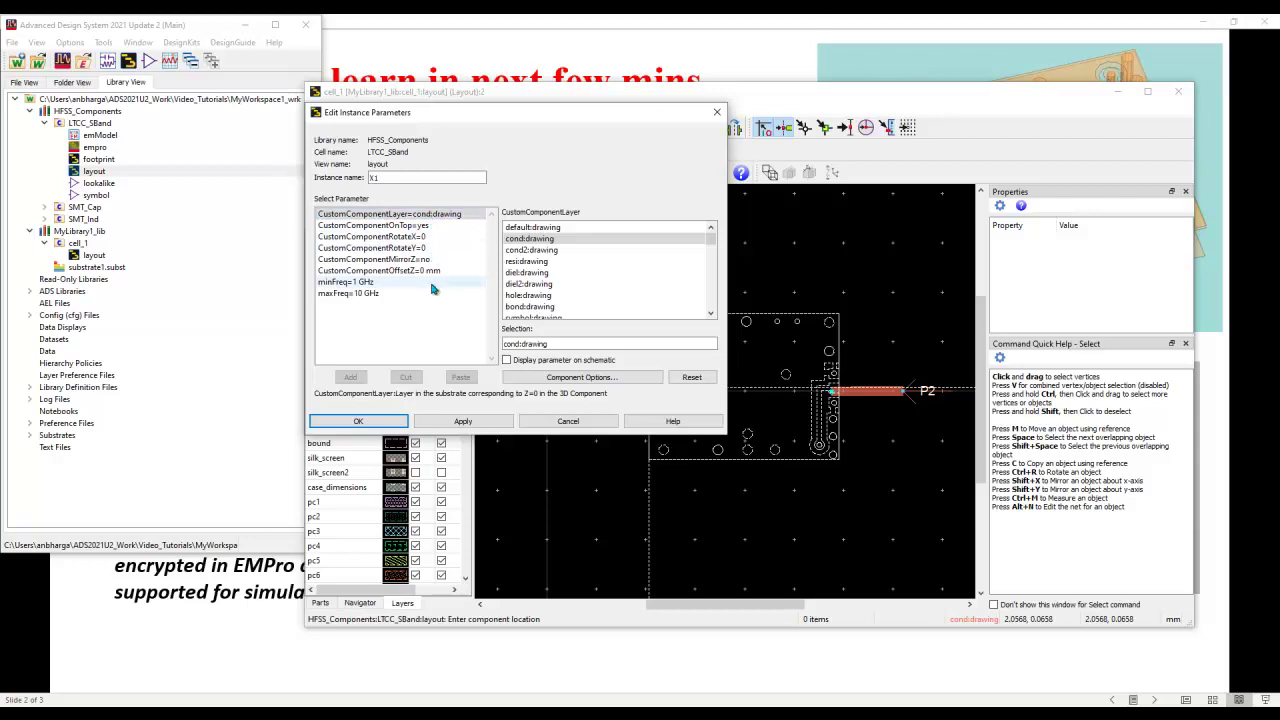
click(381, 421)
scroll(679, 397, up, 5)
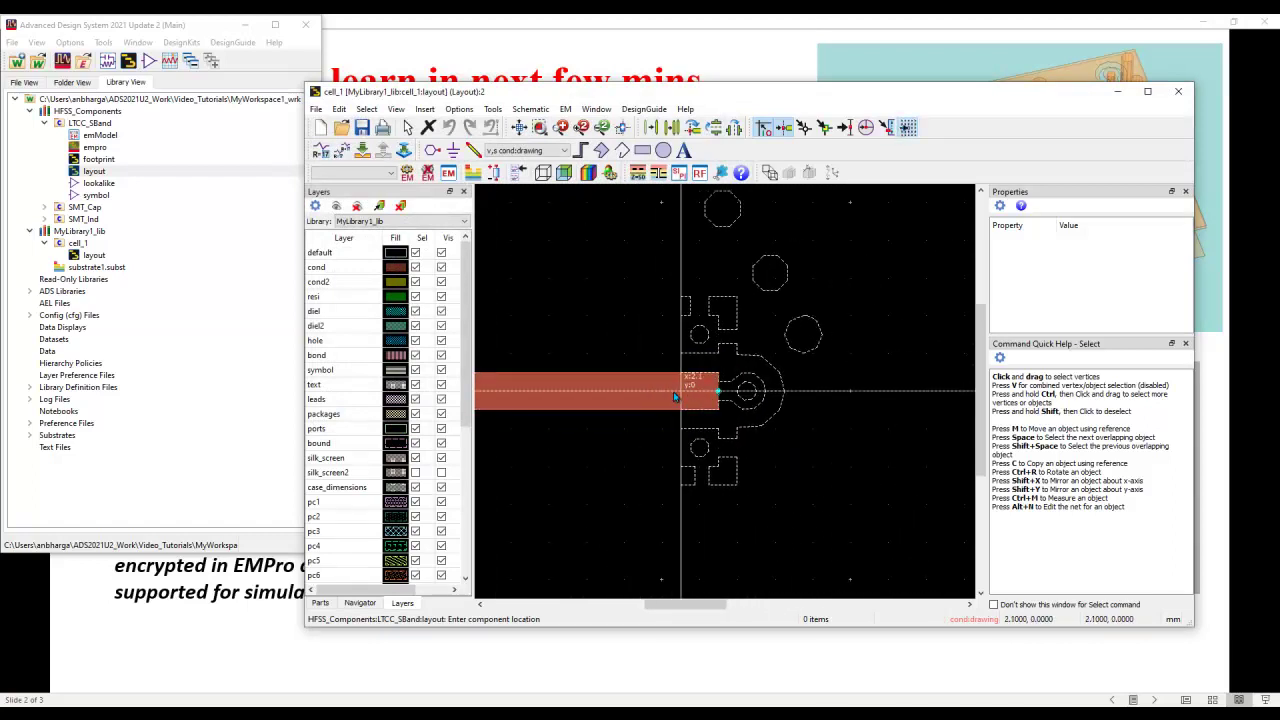
click(678, 397)
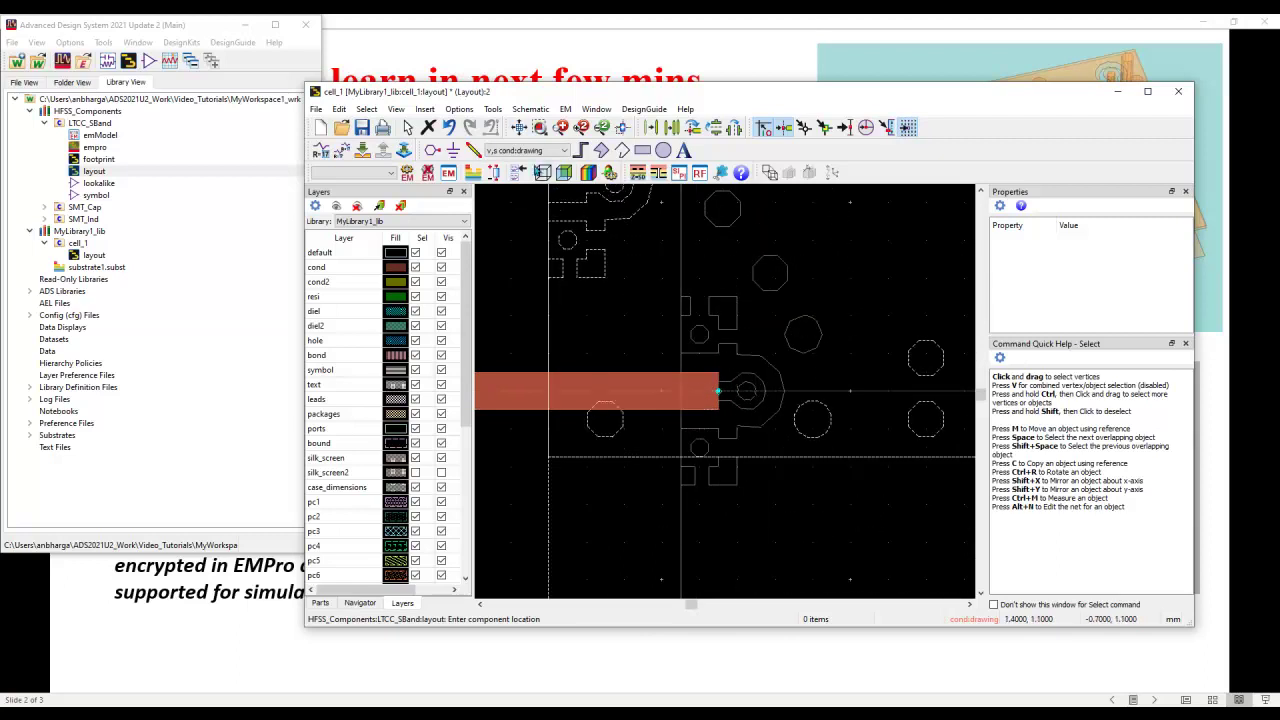
click(518, 128)
key(Escape)
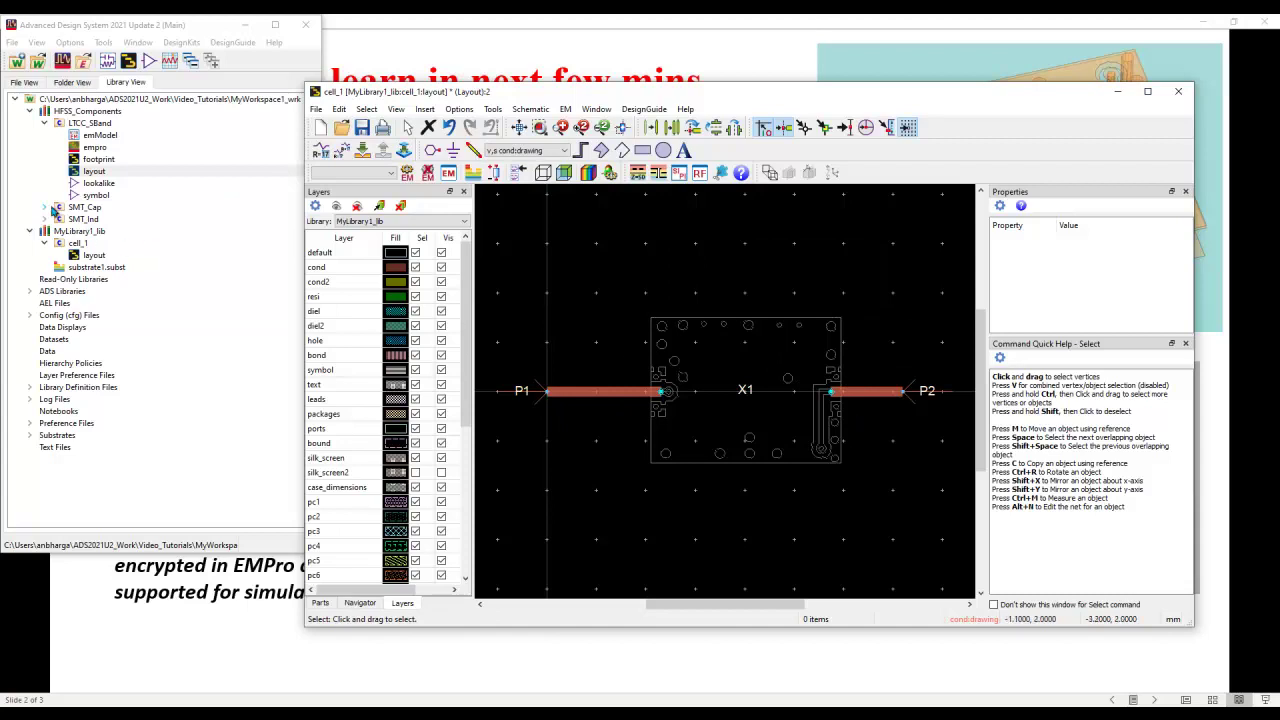
- Place an SMT_Cap instance X2 below the filter, then delete it again
click(49, 207)
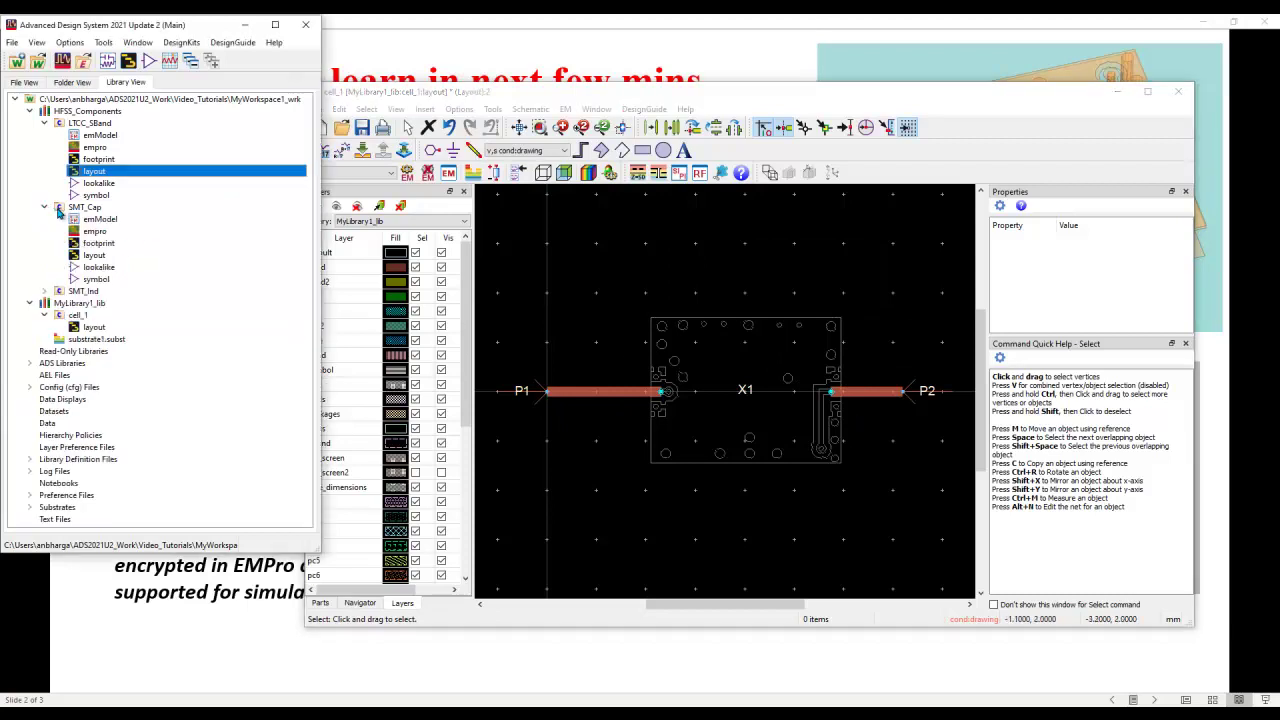
click(44, 291)
click(94, 256)
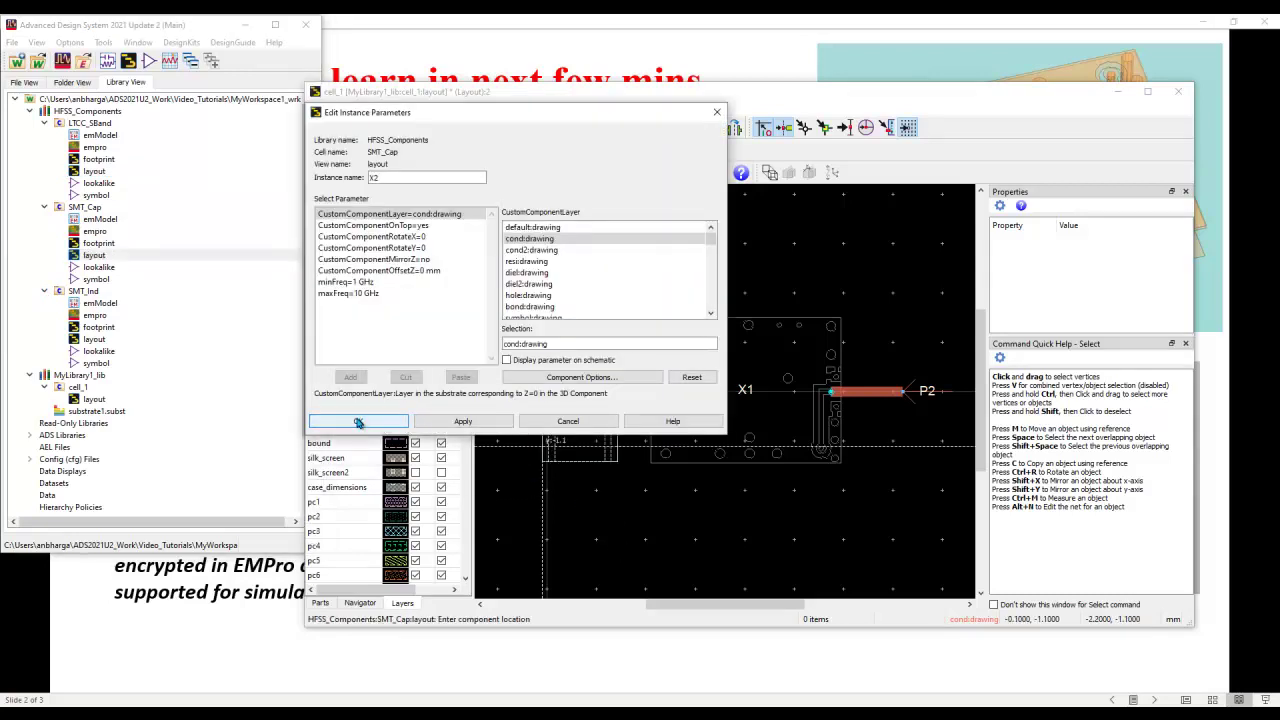
click(397, 423)
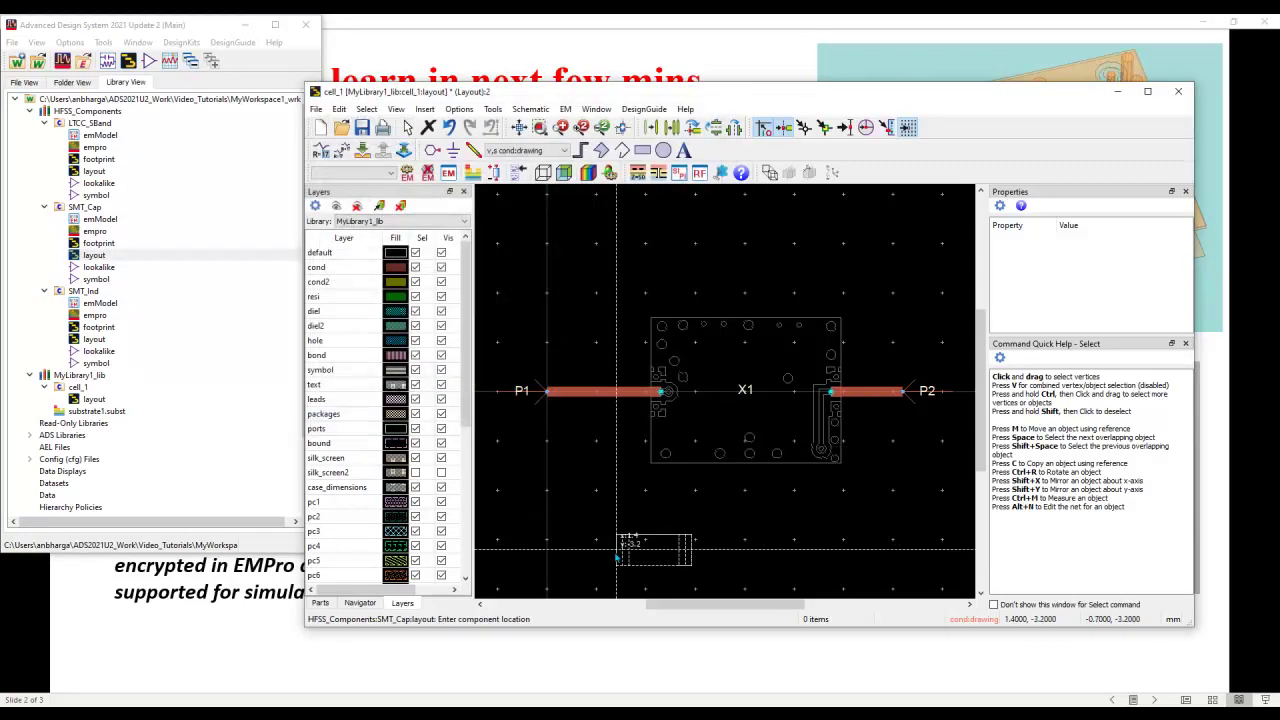
click(576, 510)
key(Escape)
click(608, 502)
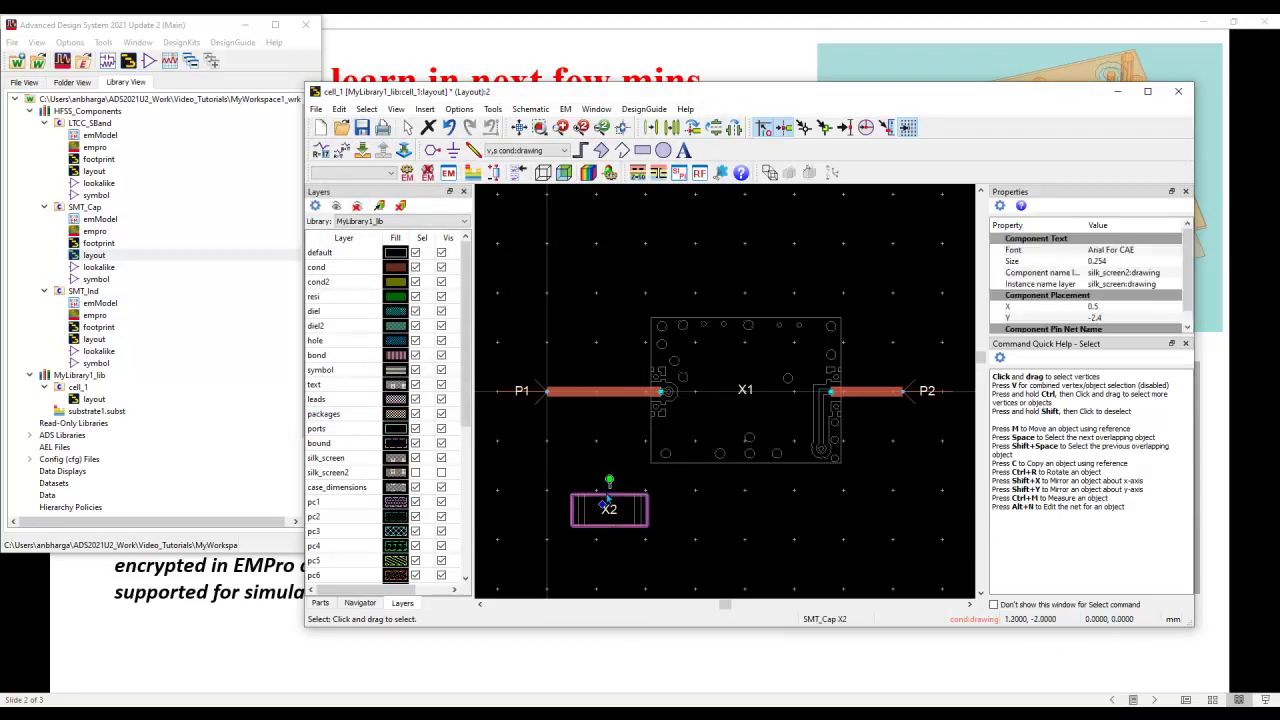
key(Delete)
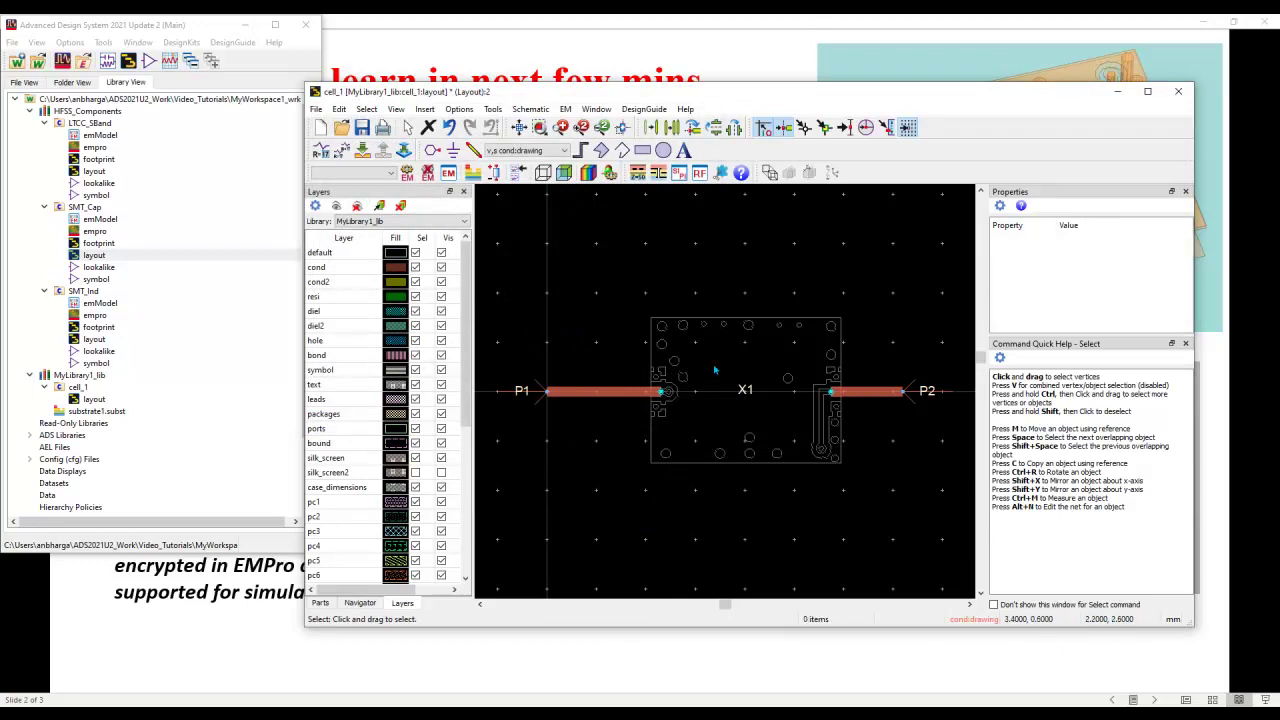
- Draw a rectangle covering the centre of the X1 footprint
double_click(650, 92)
scroll(714, 338, up, 1)
scroll(540, 360, down, 1)
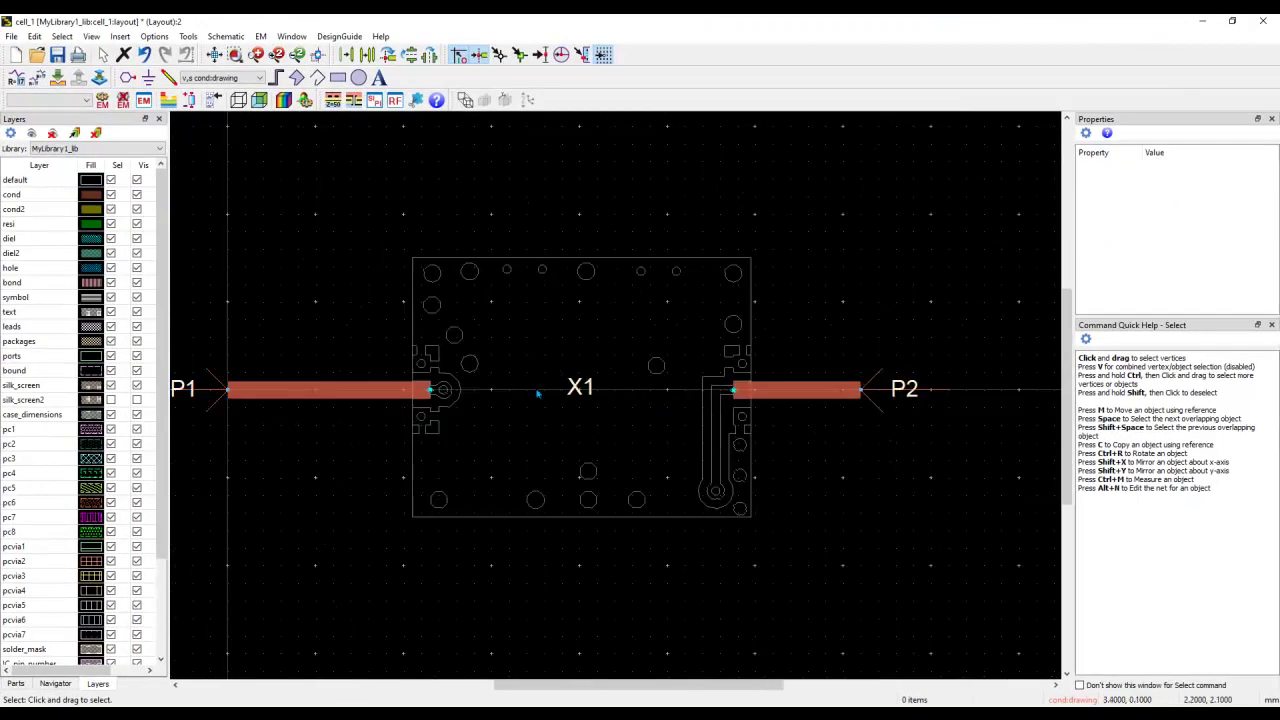
click(338, 77)
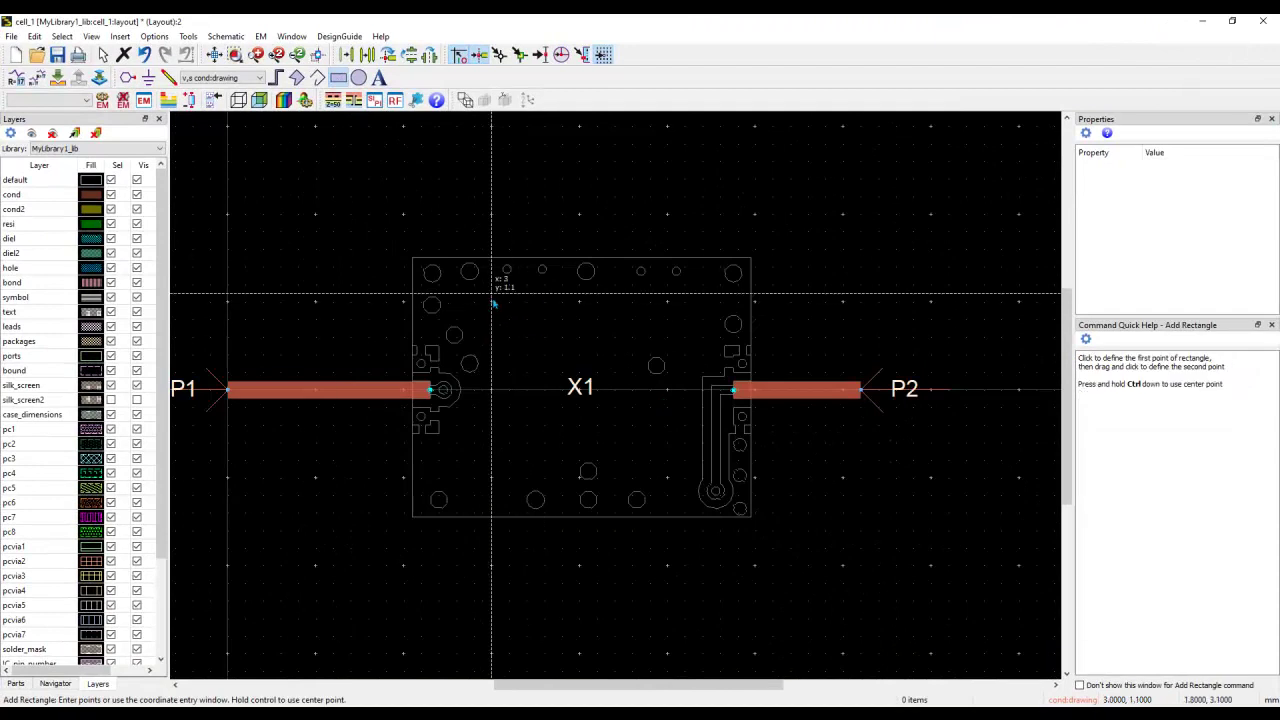
click(464, 285)
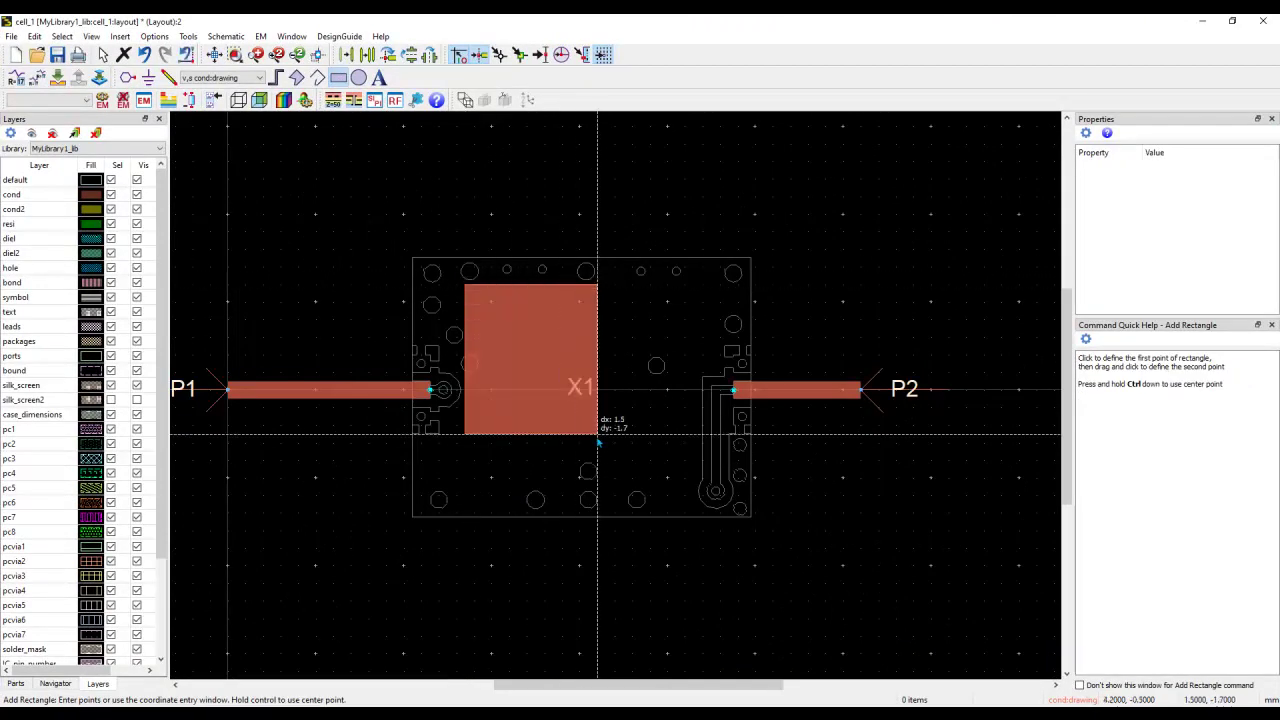
click(693, 487)
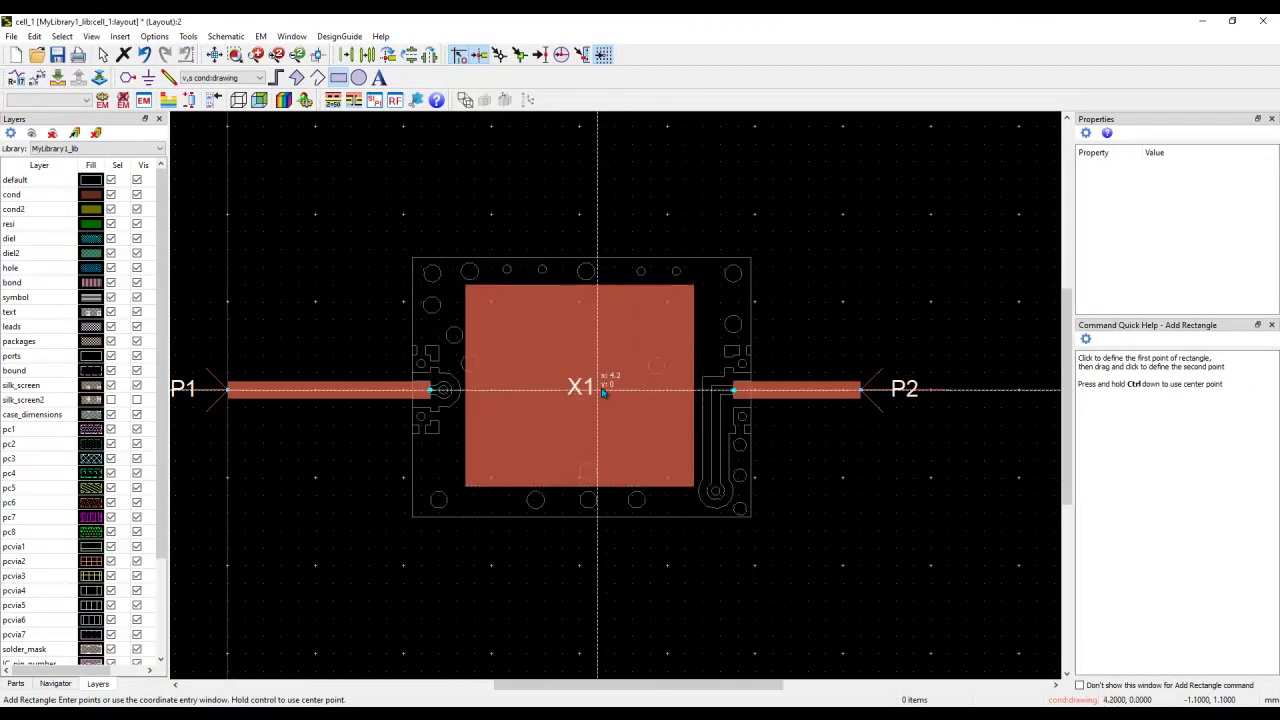
key(Escape)
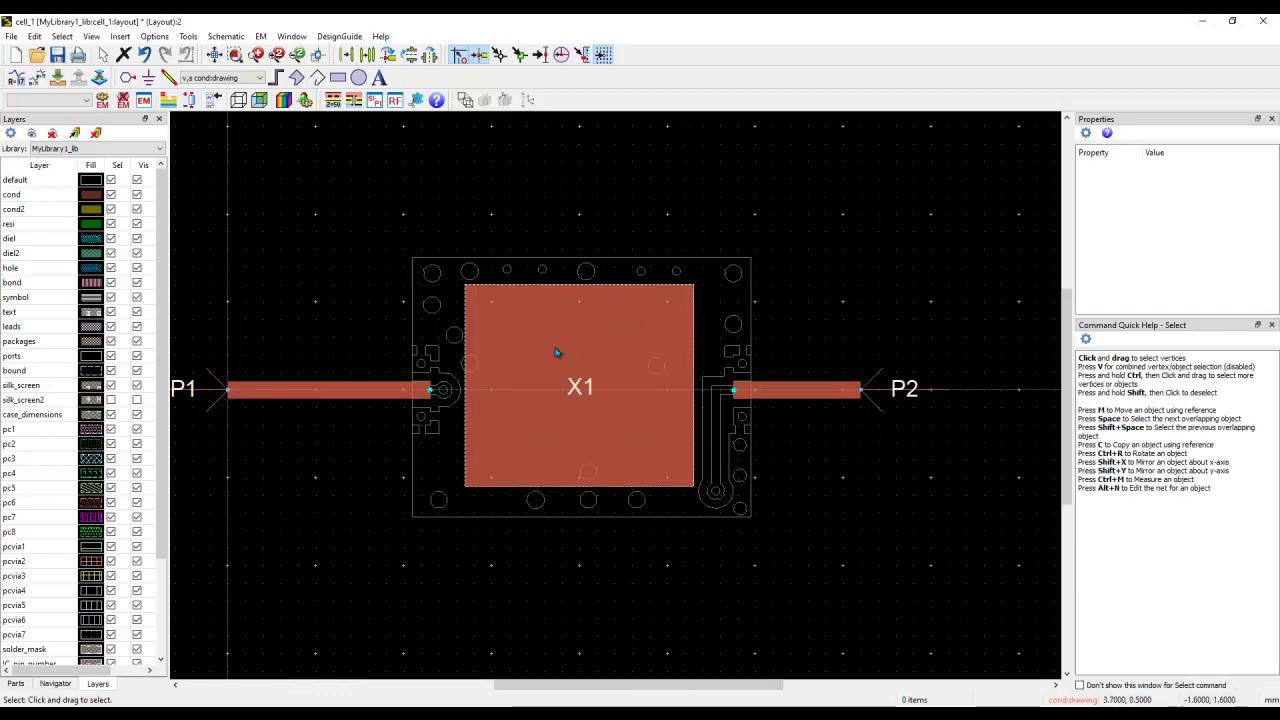
- Draw two hole circles on the hole layer near the rectangle's top corners
click(230, 78)
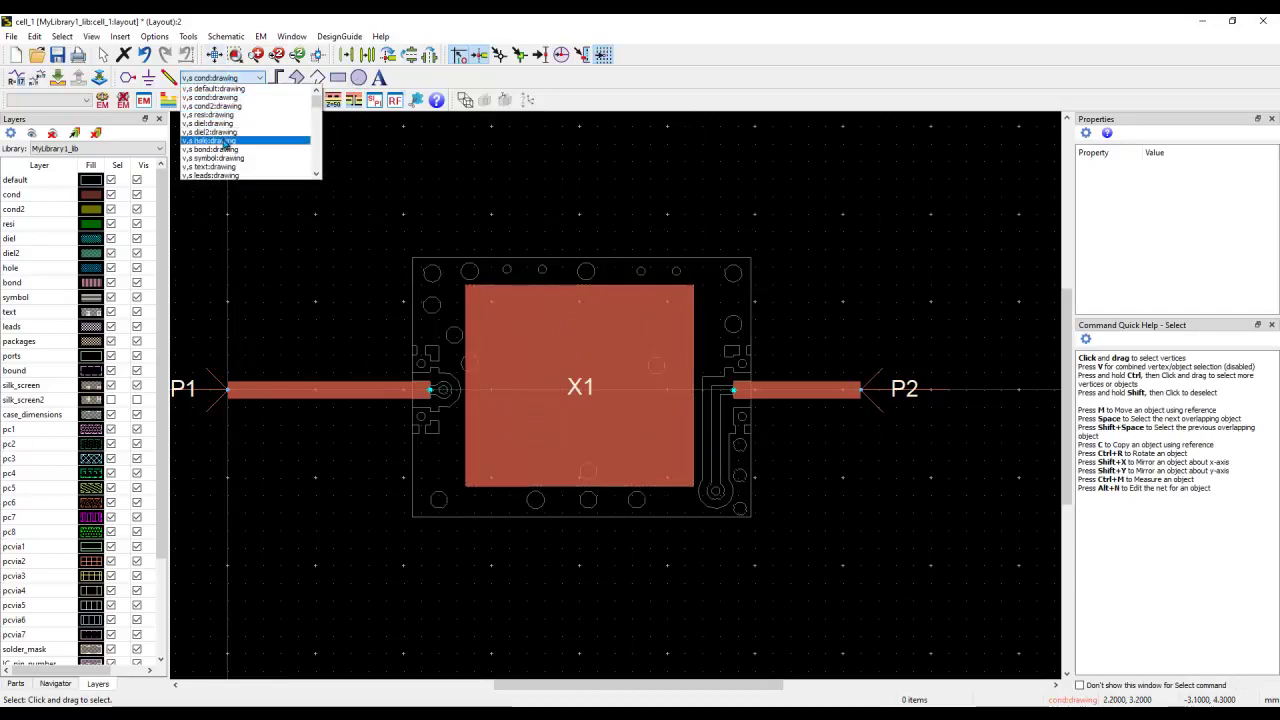
click(212, 140)
click(358, 78)
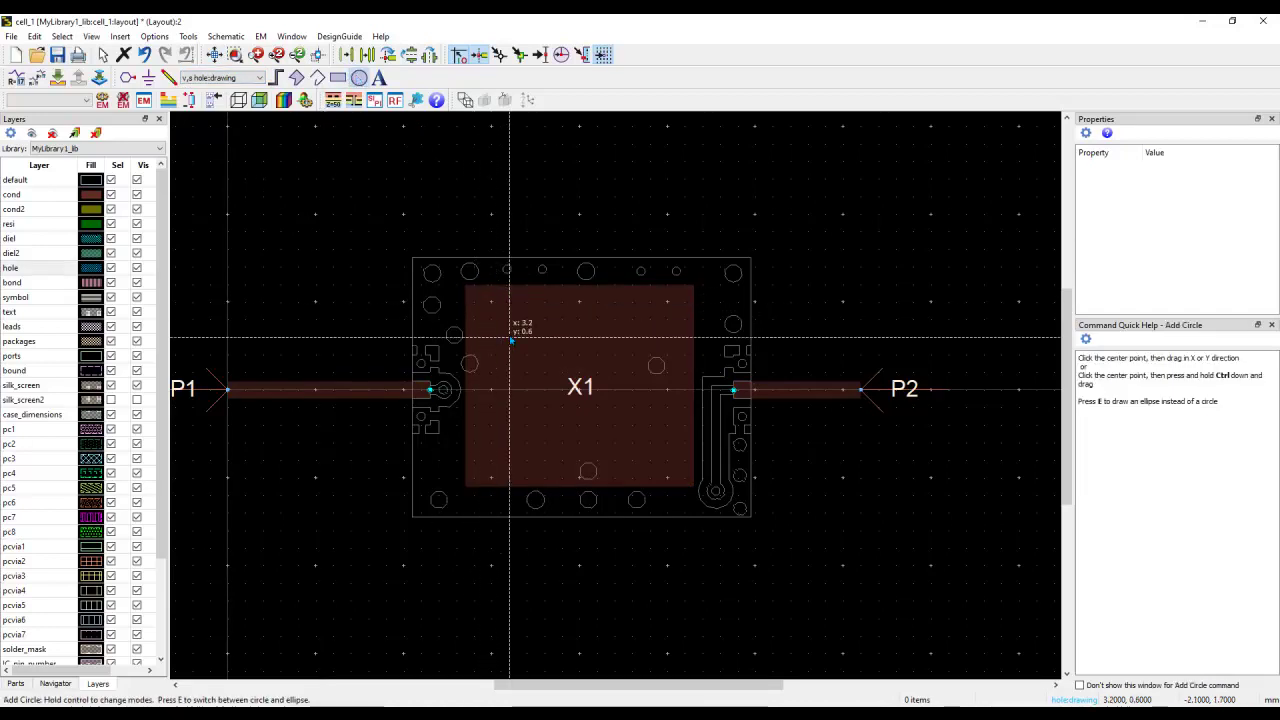
drag(500, 311, 509, 311)
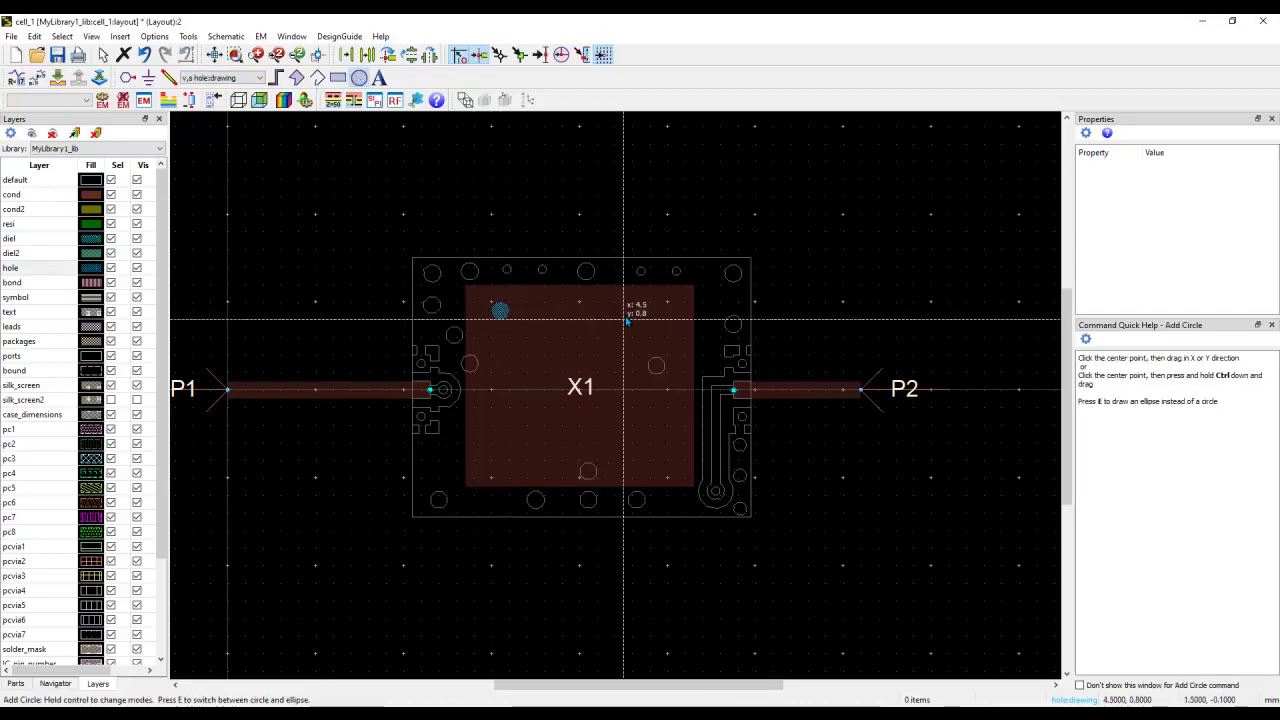
drag(641, 311, 654, 335)
key(Escape)
- Copy the hole pair to the middle and bottom, save the layout, and make cond active
click(368, 251)
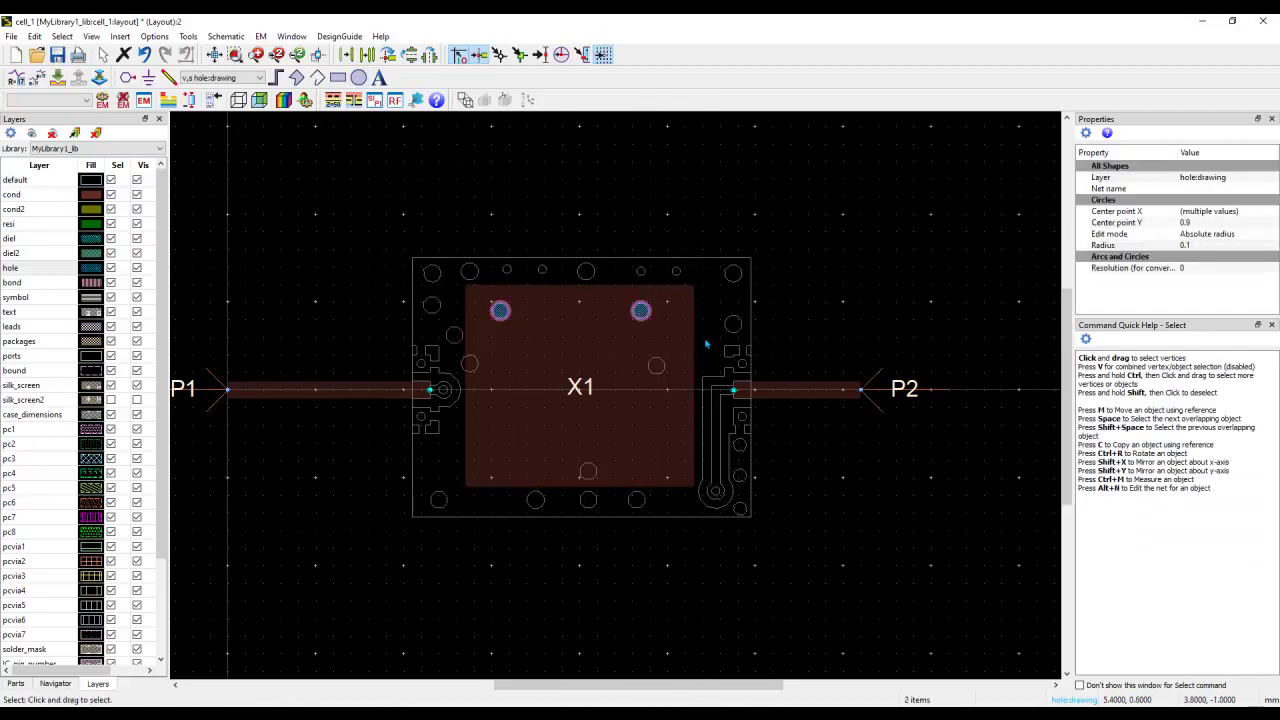
key(ctrl+c)
key(ctrl+v)
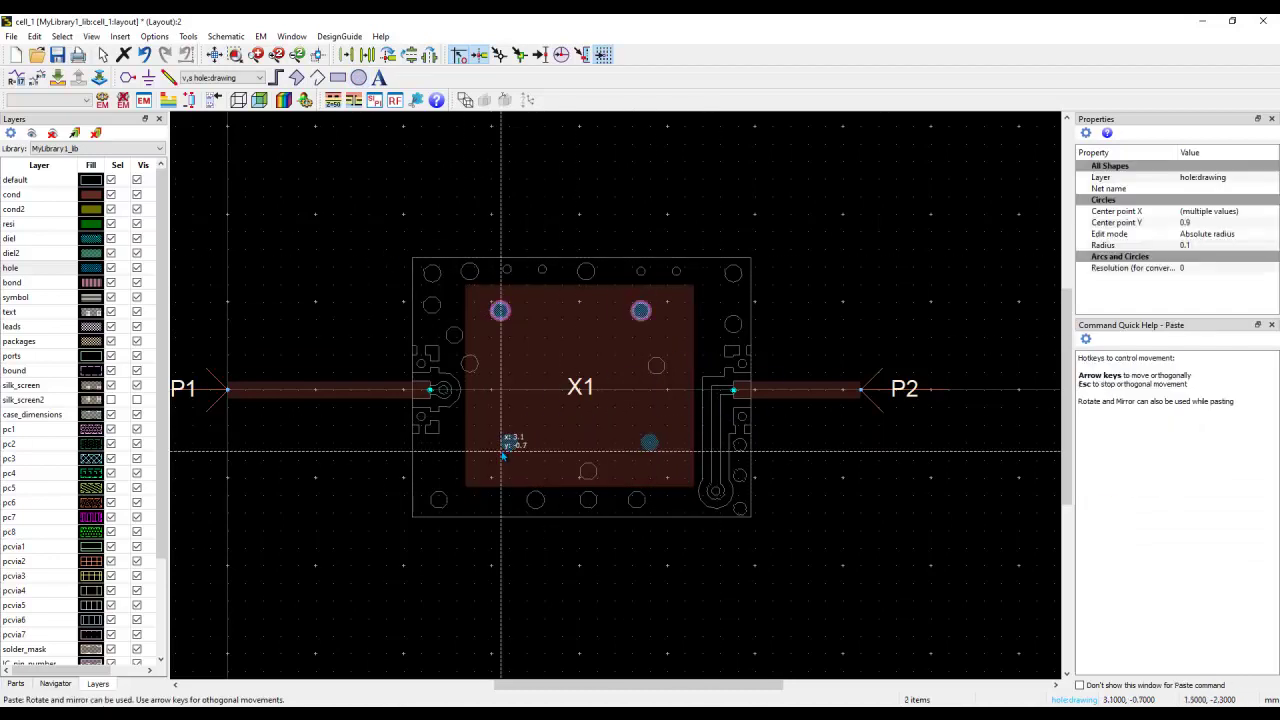
click(504, 454)
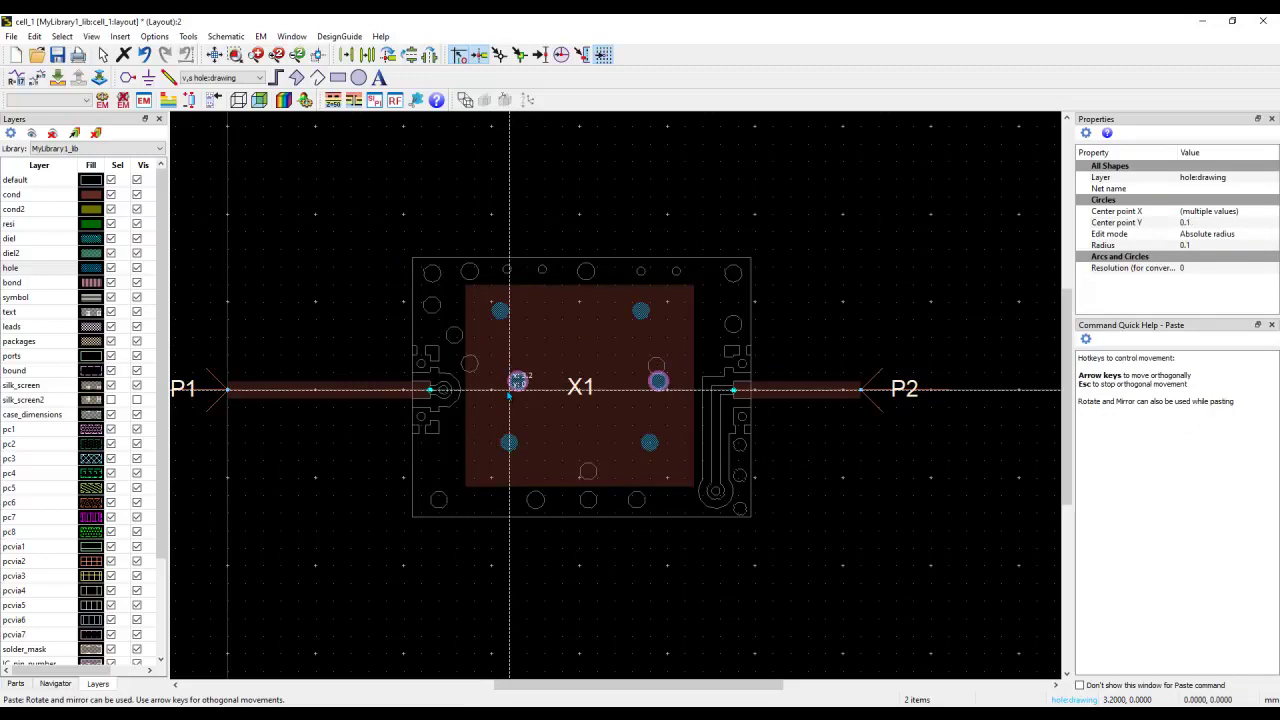
click(519, 377)
key(Escape)
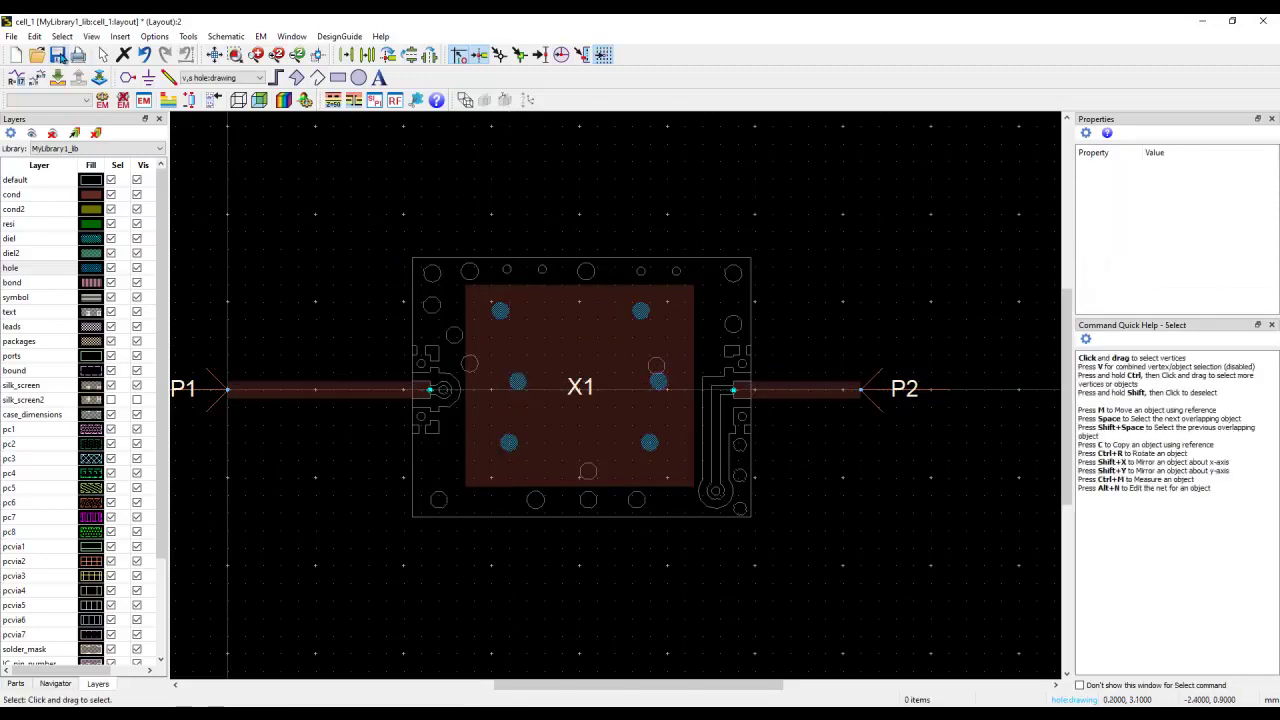
click(58, 55)
click(26, 196)
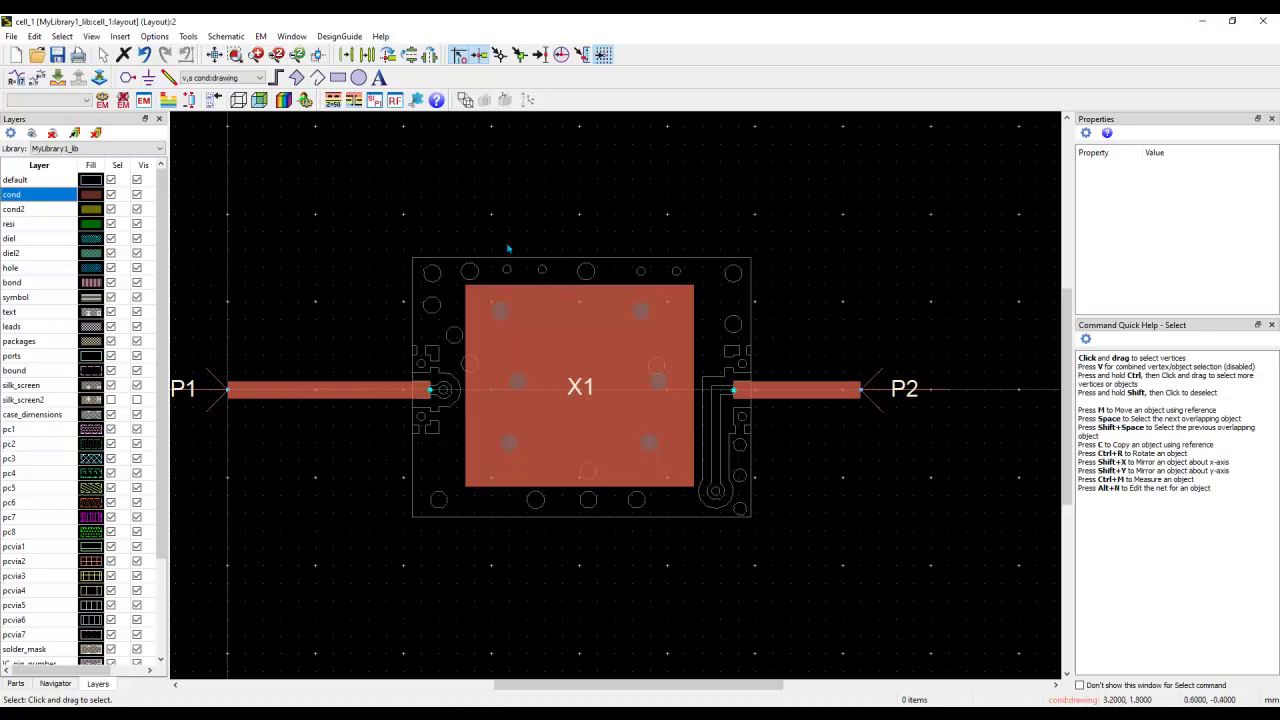
- Create the rfpro view of cell_1, tilt the 3-D board, and expand Full EM Analysis and the layout
click(396, 101)
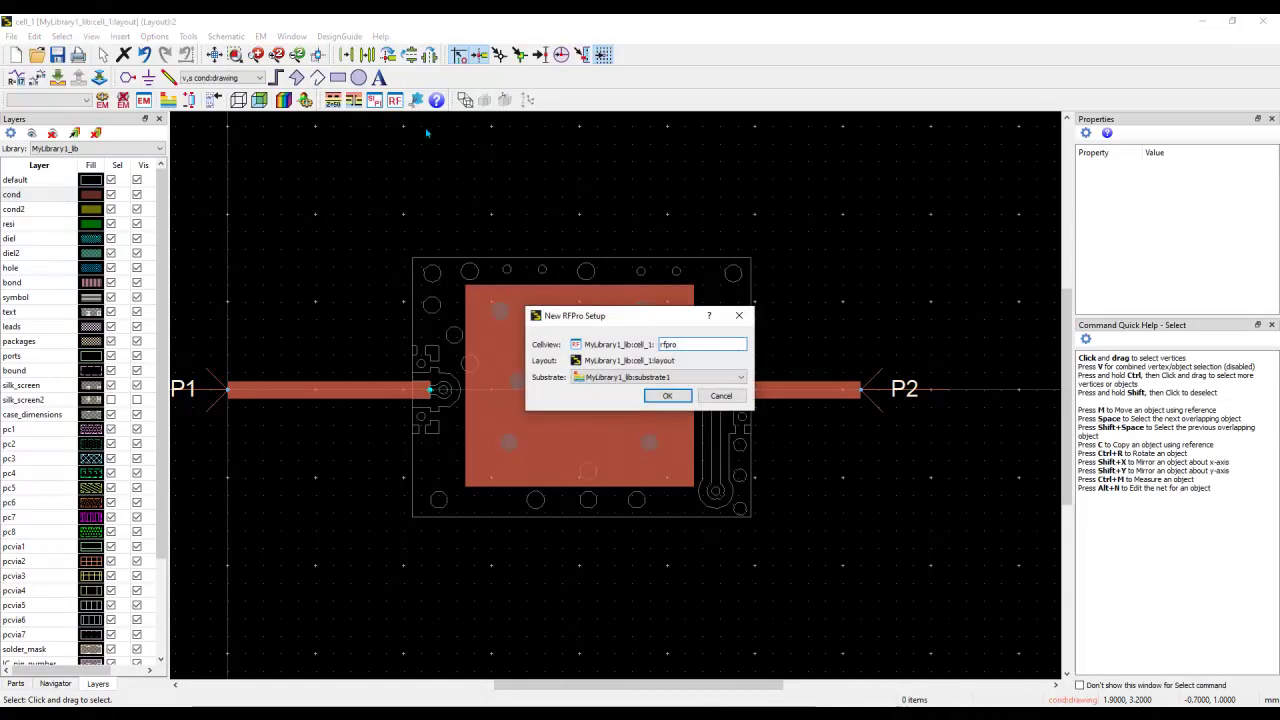
click(667, 397)
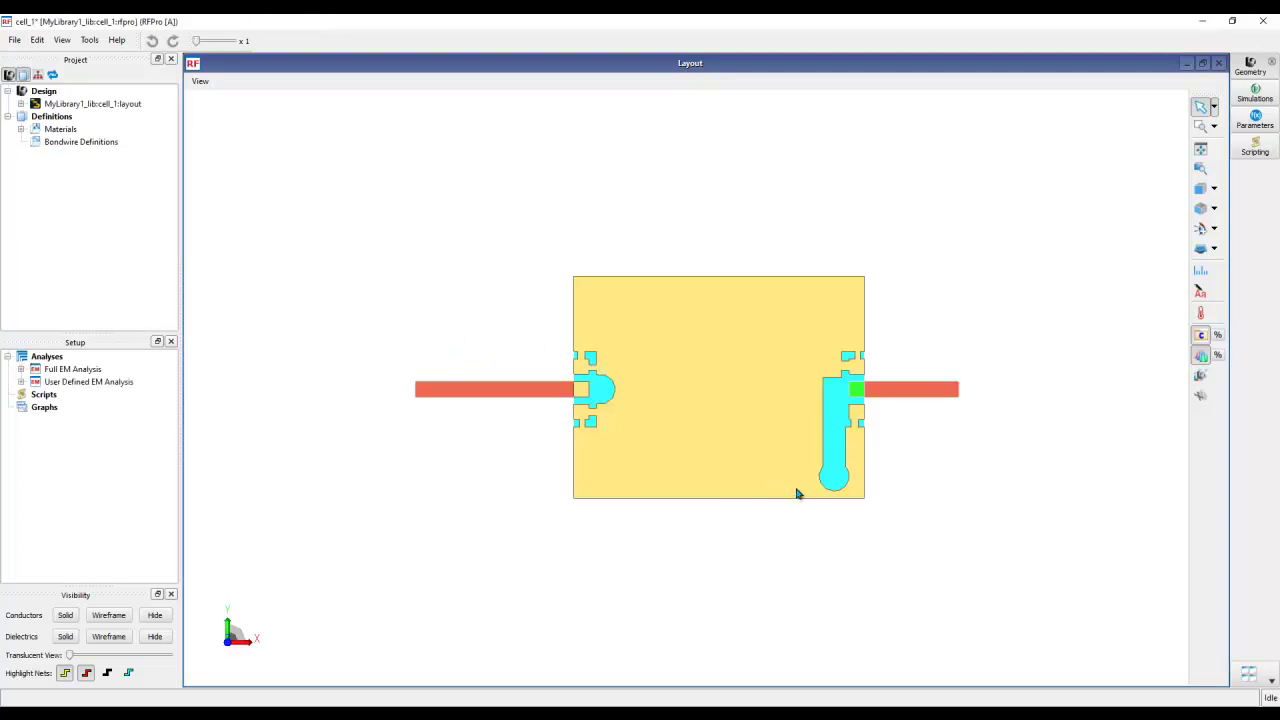
middle_drag(797, 491, 613, 371)
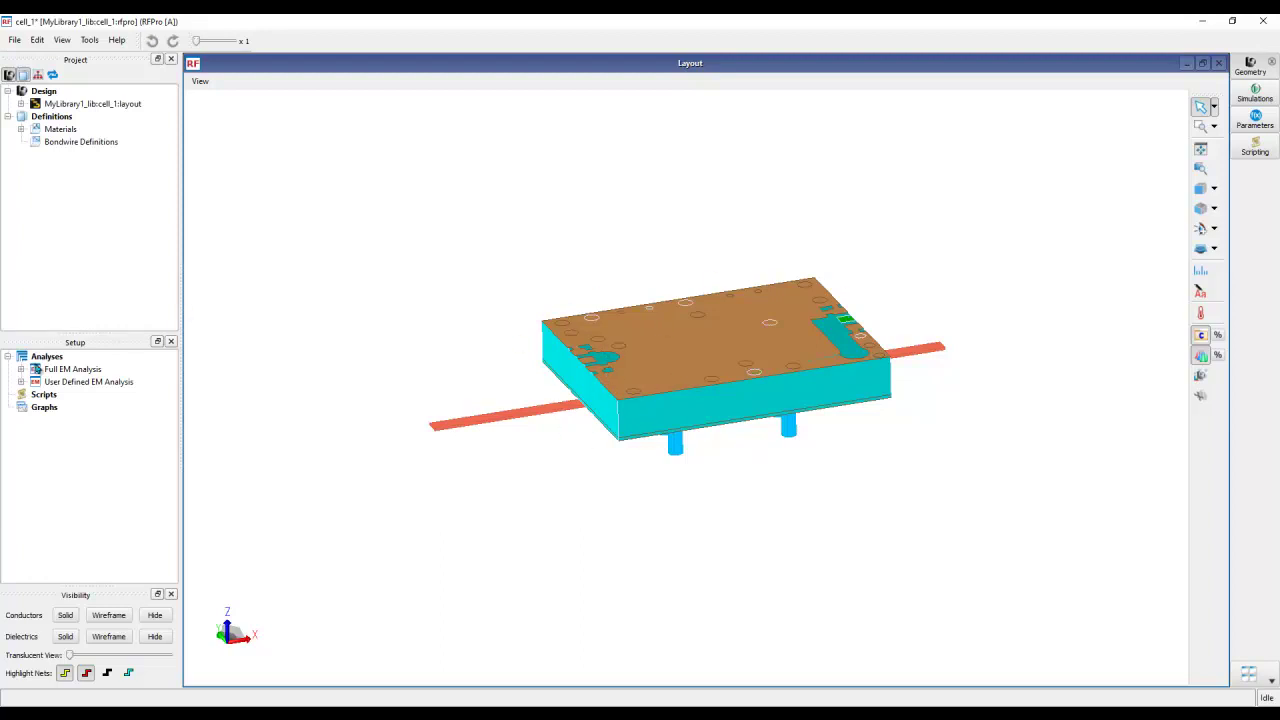
click(20, 369)
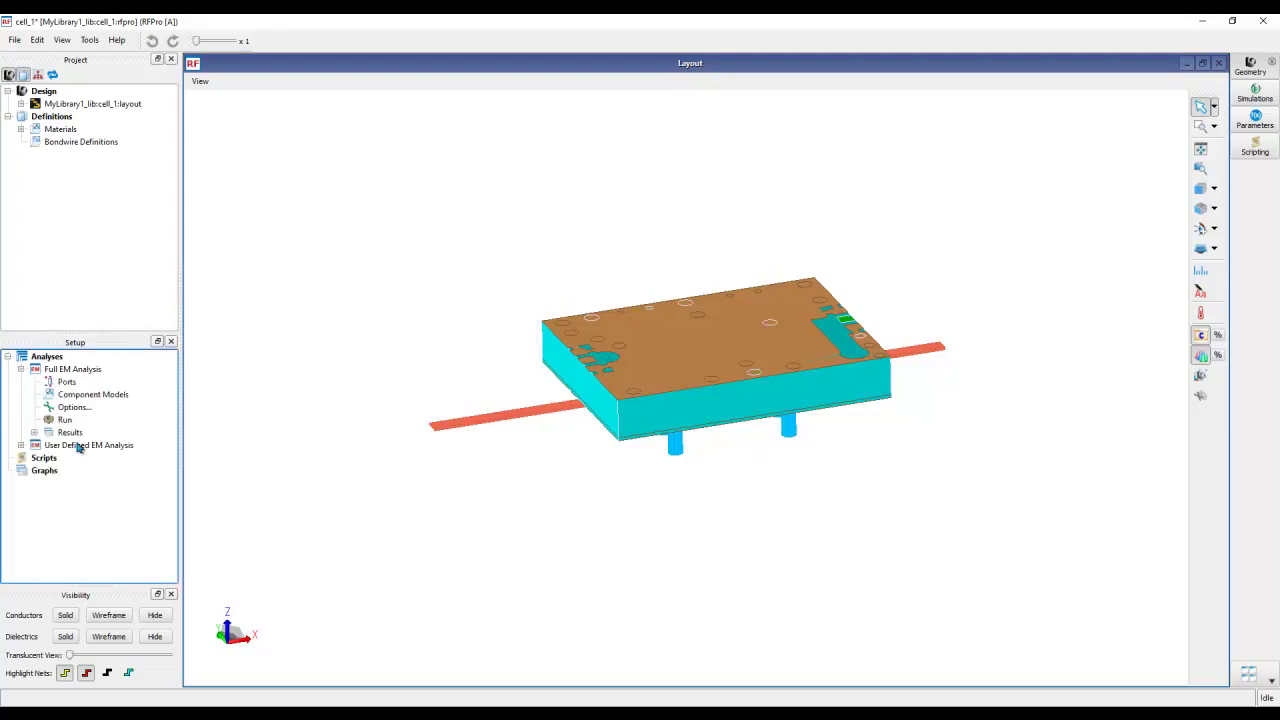
click(21, 104)
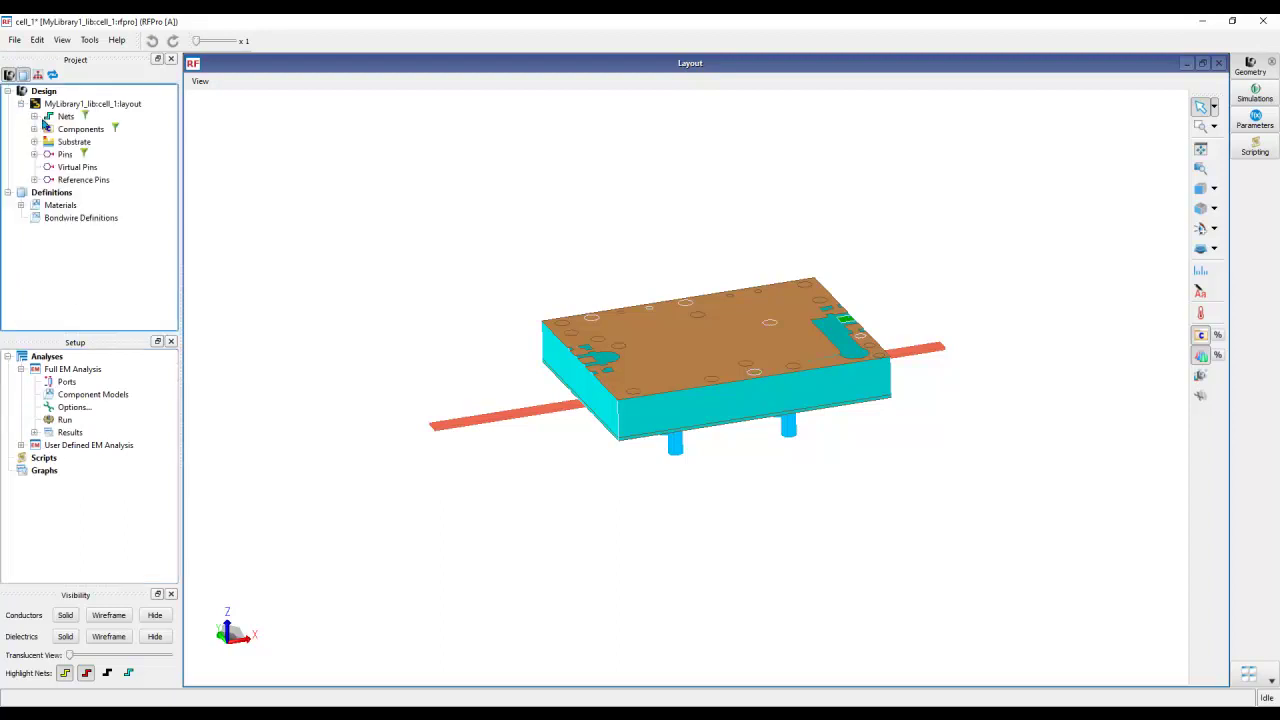
- Turn layout pins P1 and P2 into ports 1 and 2 of the Full EM Analysis
click(34, 154)
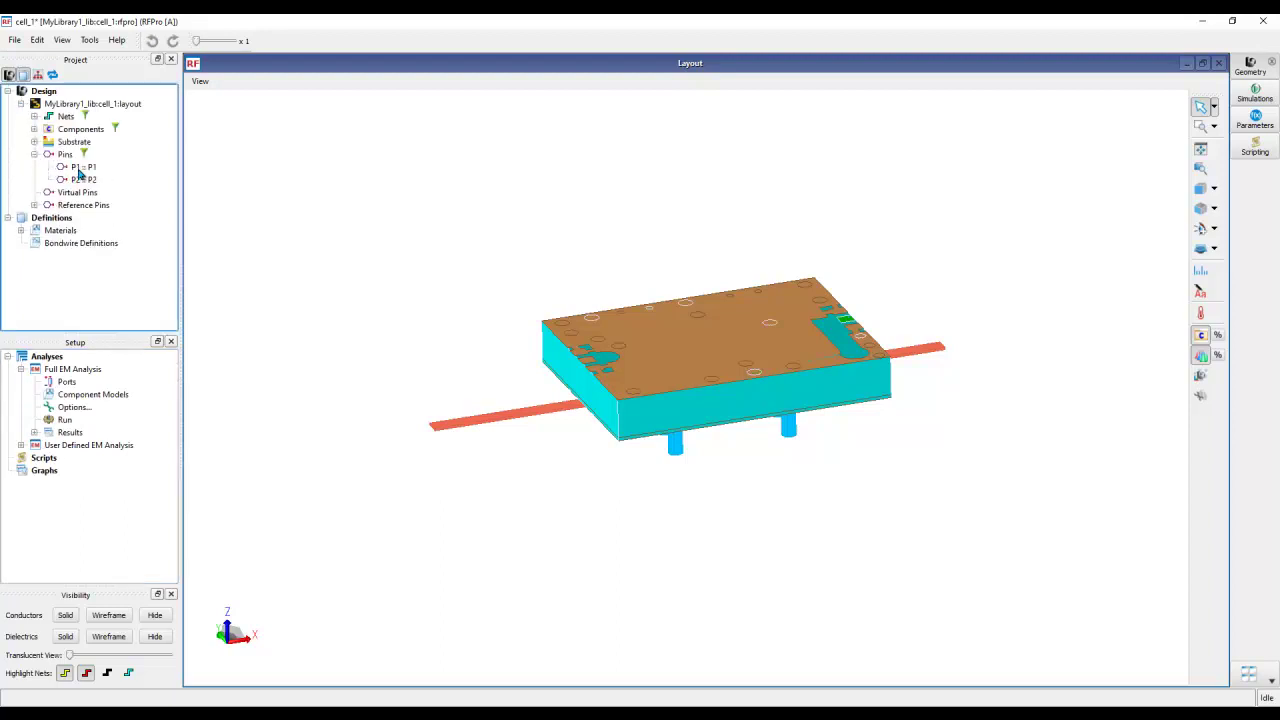
drag(65, 155, 66, 384)
click(65, 383)
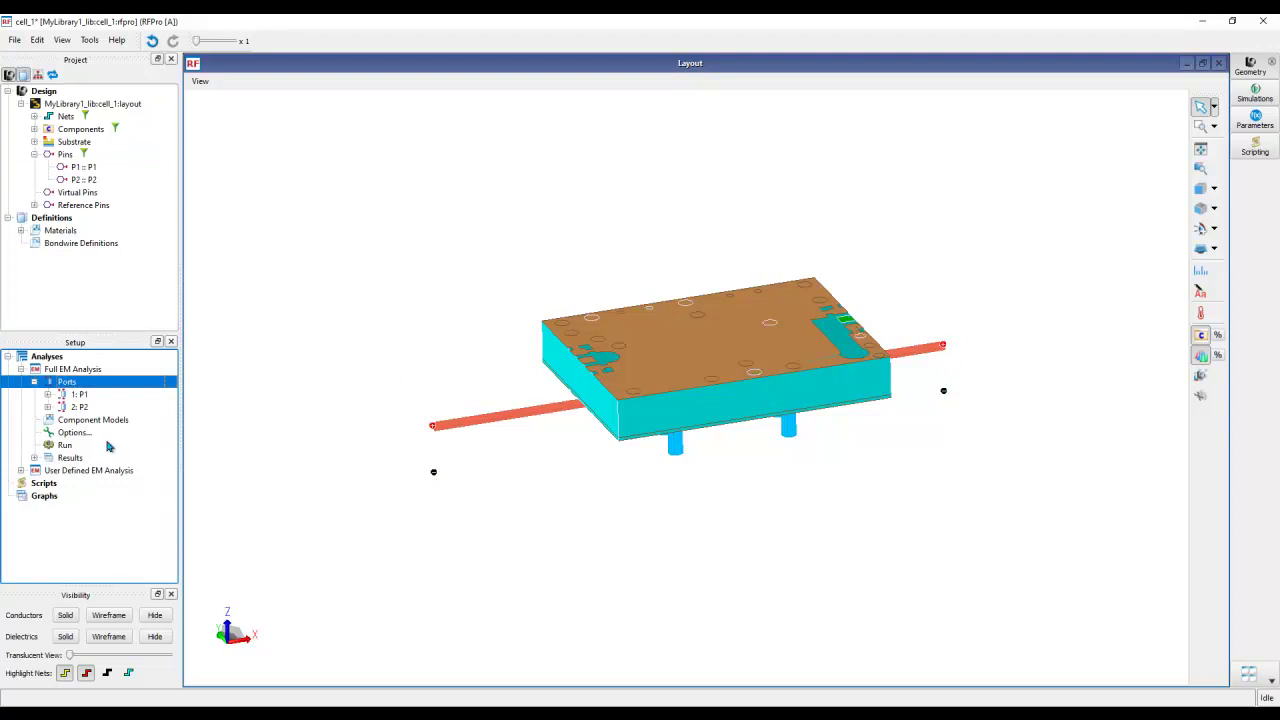
- Set the Adaptive frequency plan to start at 100 MHz and stop at 5 GHz
double_click(72, 433)
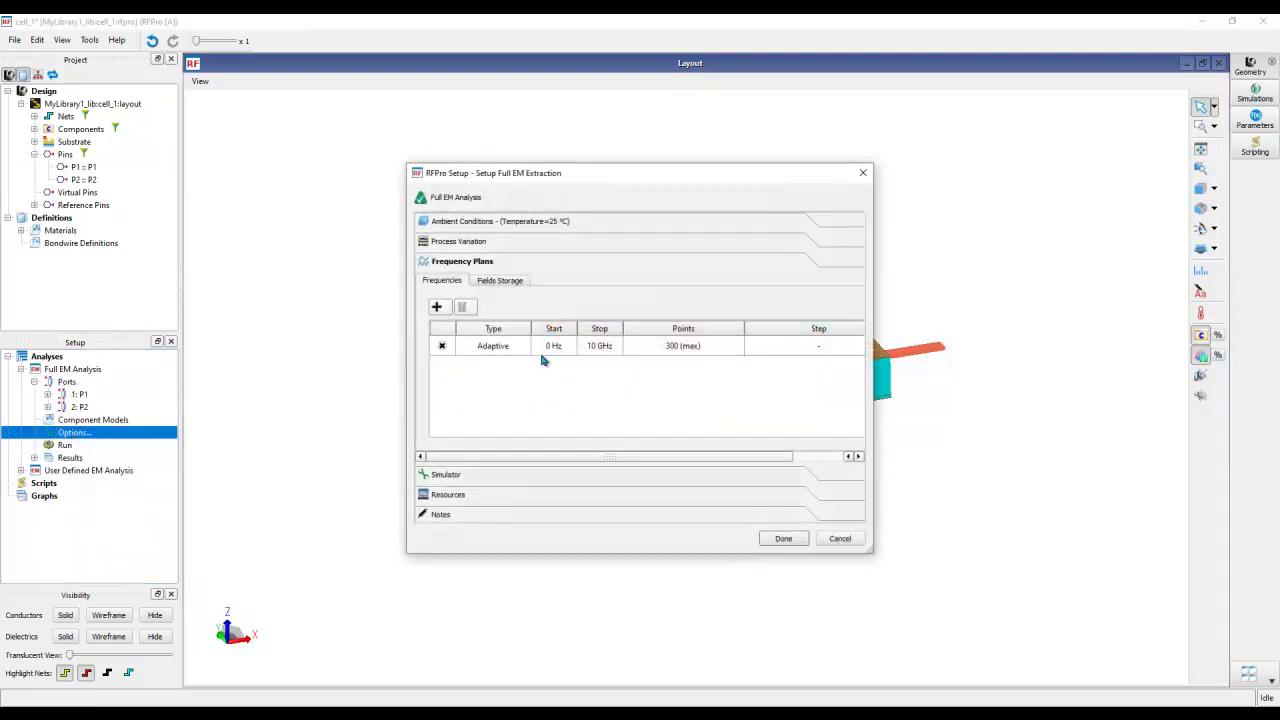
click(598, 347)
click(598, 347)
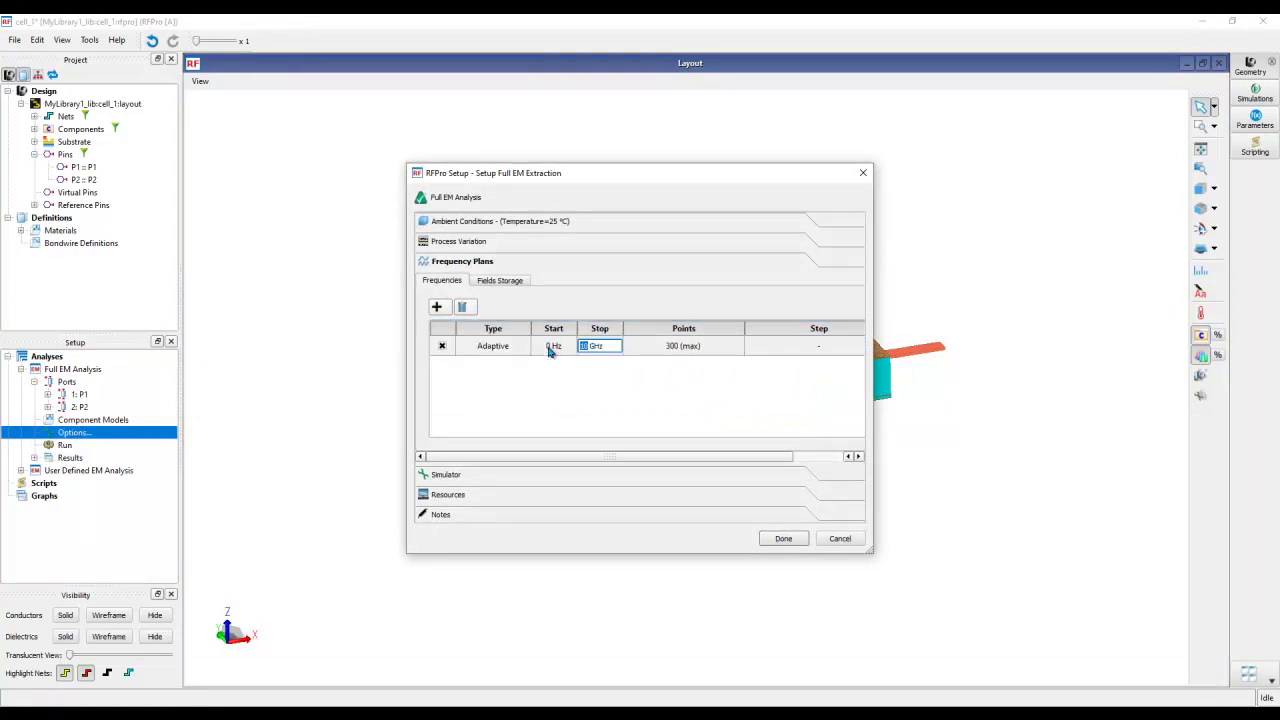
text(5)
key(Return)
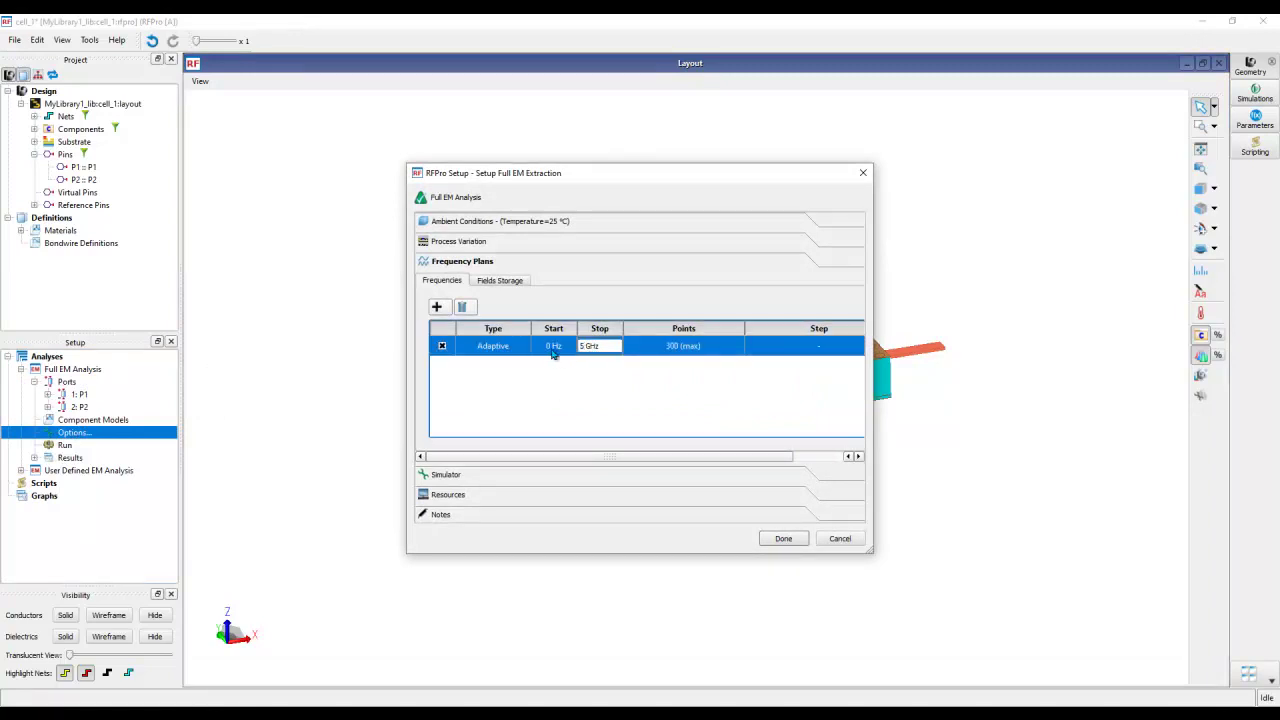
click(553, 347)
text(100)
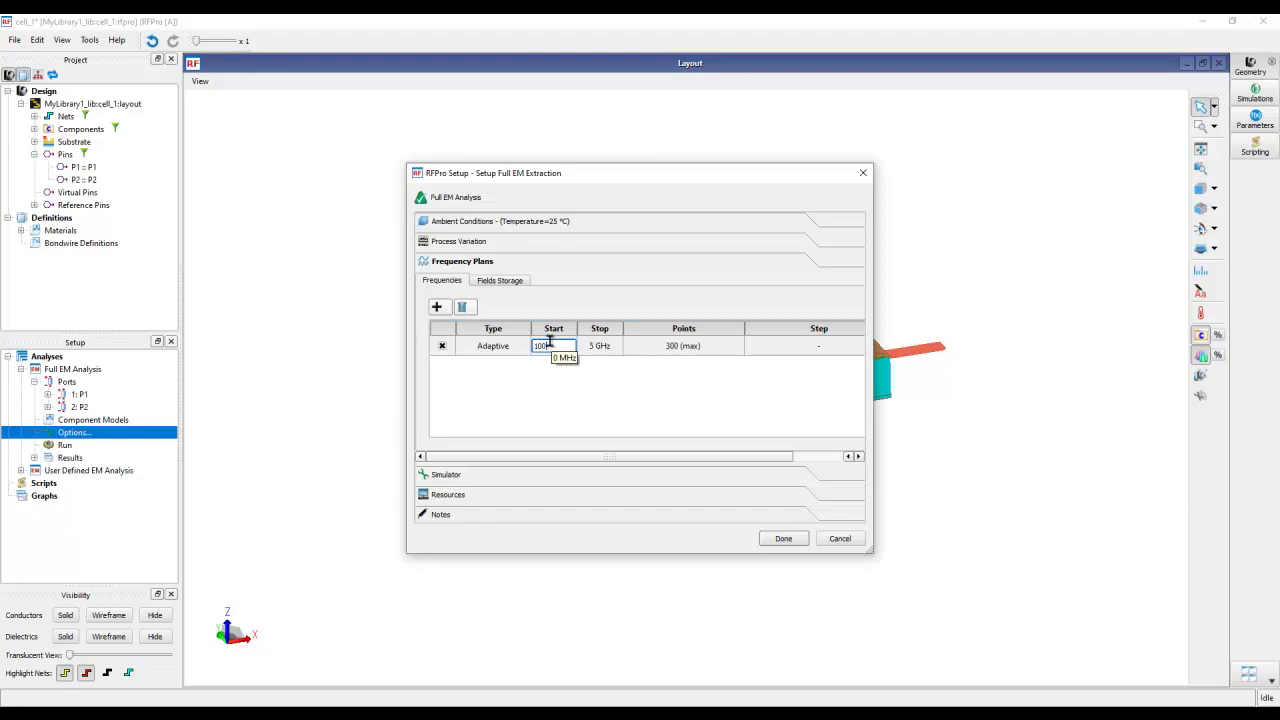
text( MHz)
click(604, 391)
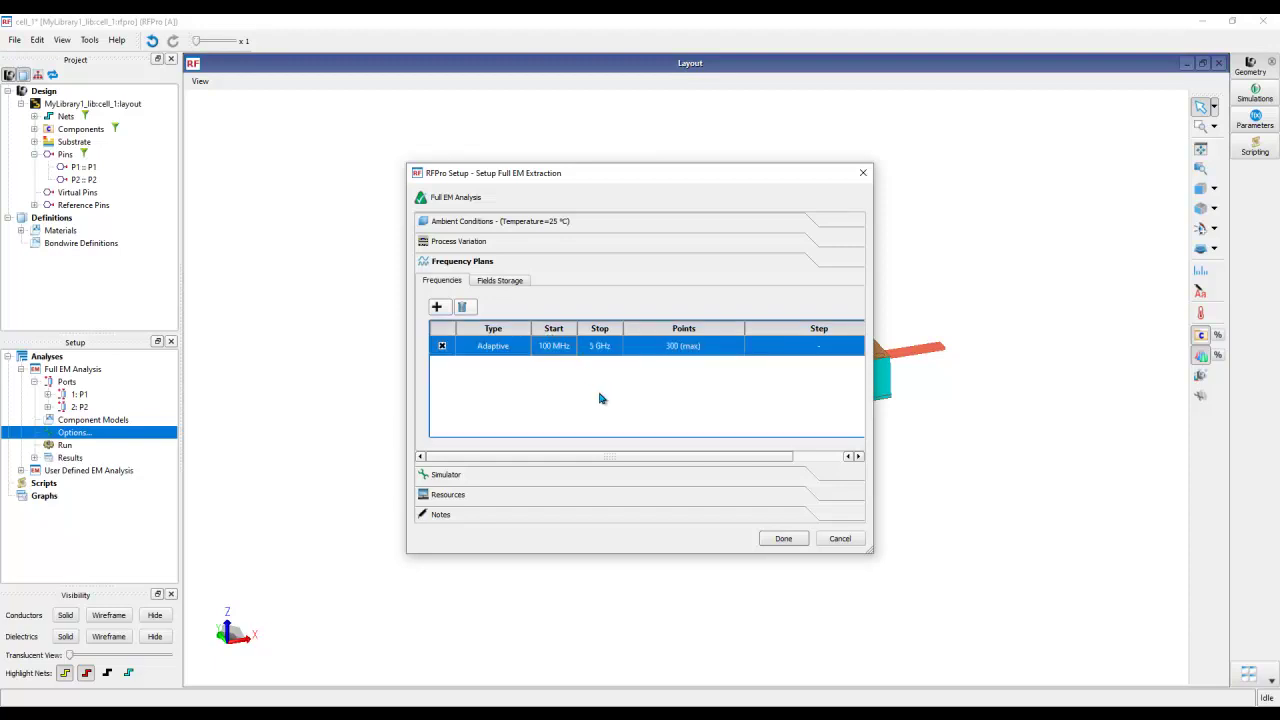
- Review the Simulator and Resources settings, apply them, and start the Full EM simulation
click(540, 476)
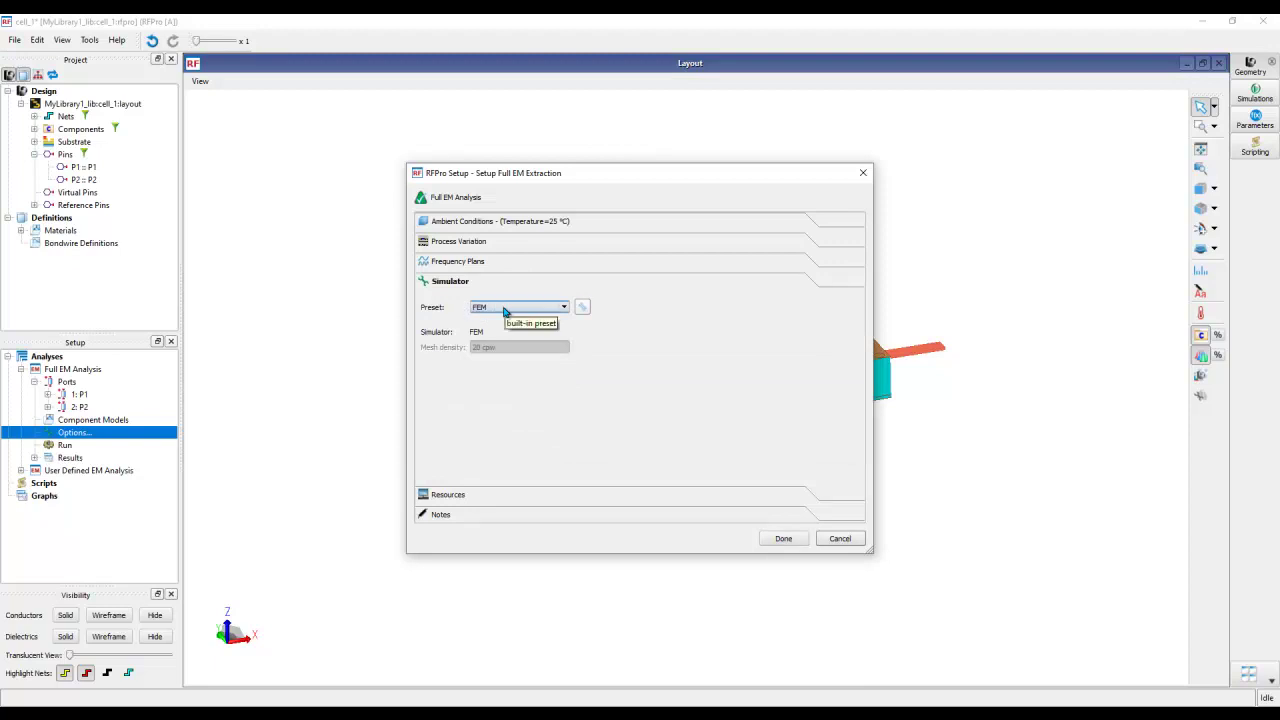
click(650, 497)
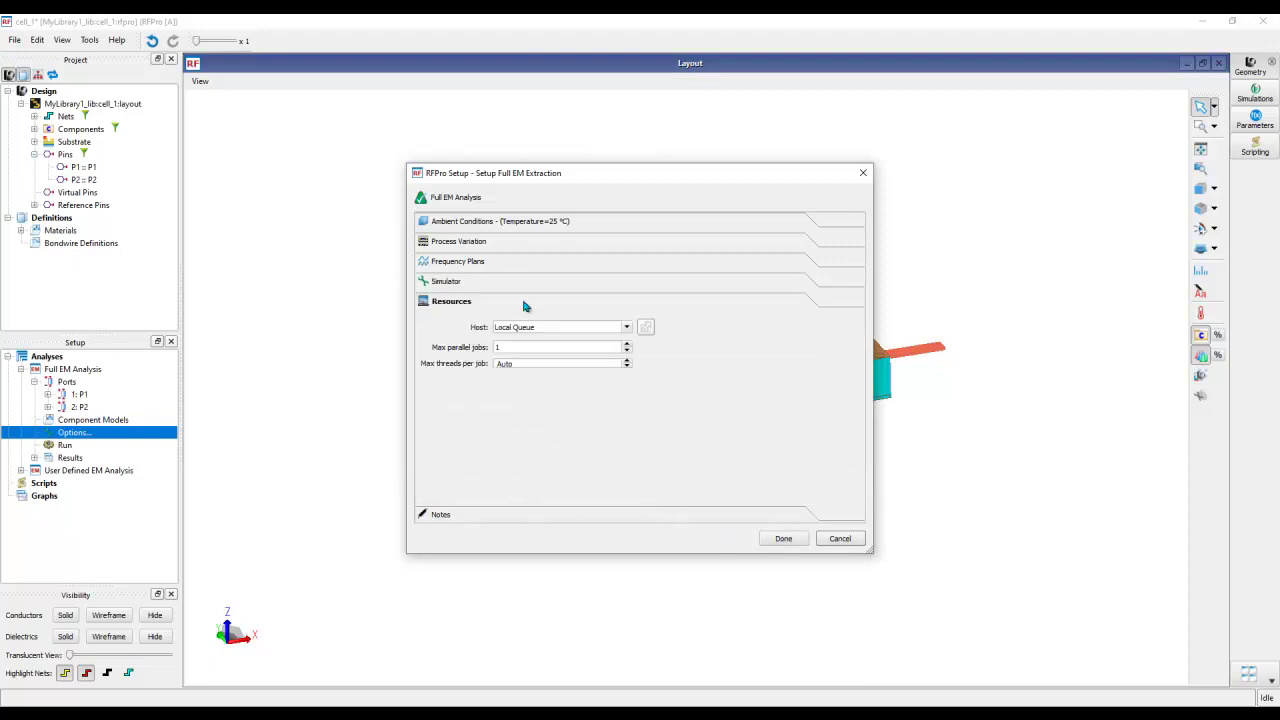
click(781, 538)
double_click(79, 443)
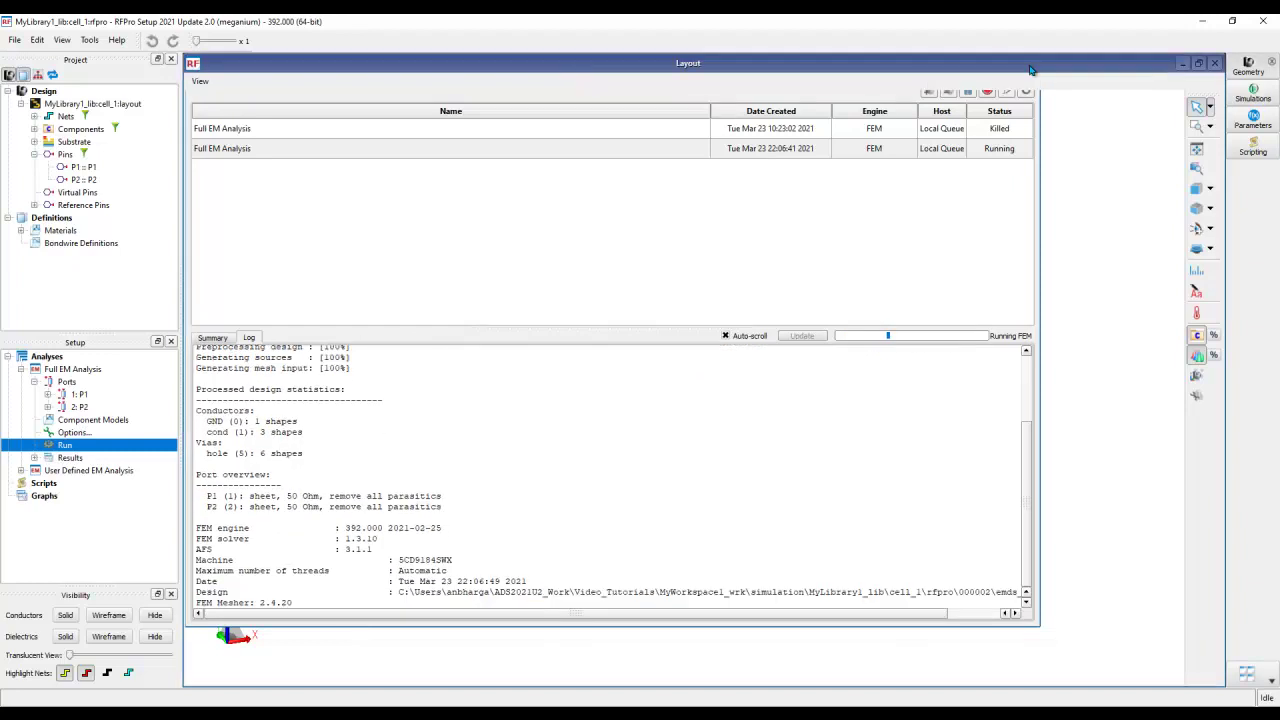
- Display the LTCC_SBand component as a wireframe and orbit the board to inspect it
click(1031, 66)
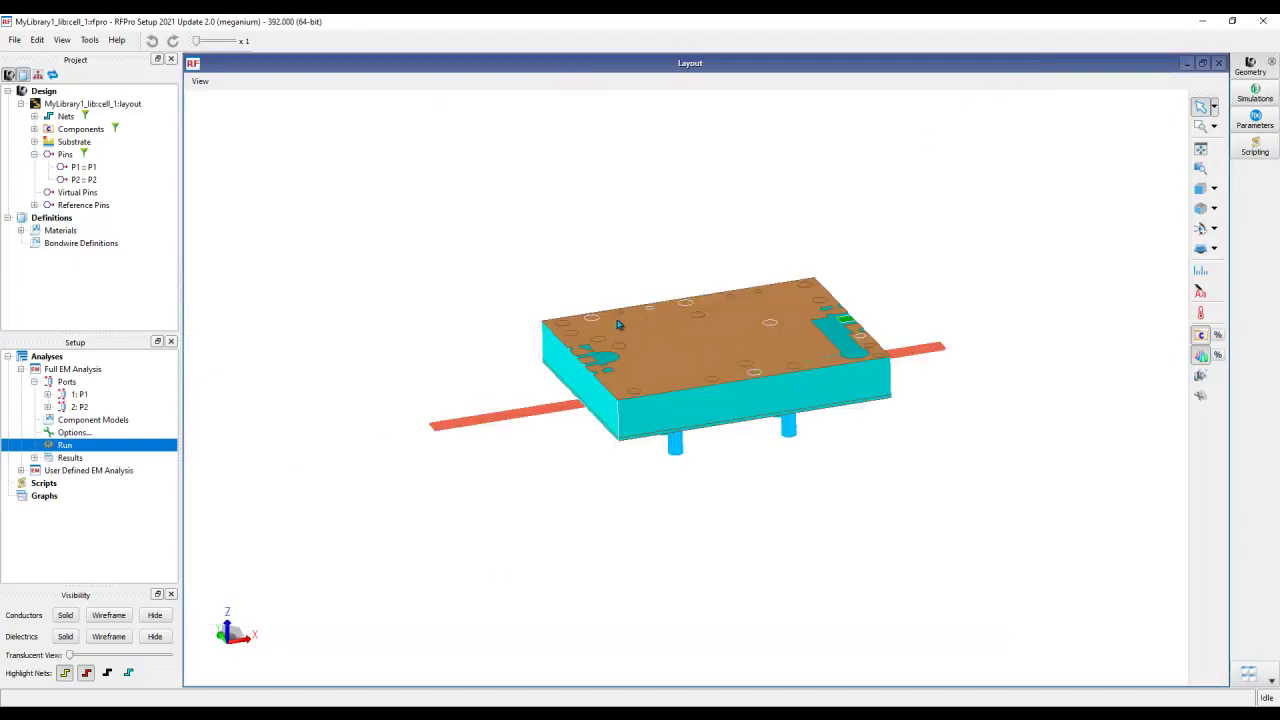
middle_drag(618, 325, 572, 305)
click(34, 129)
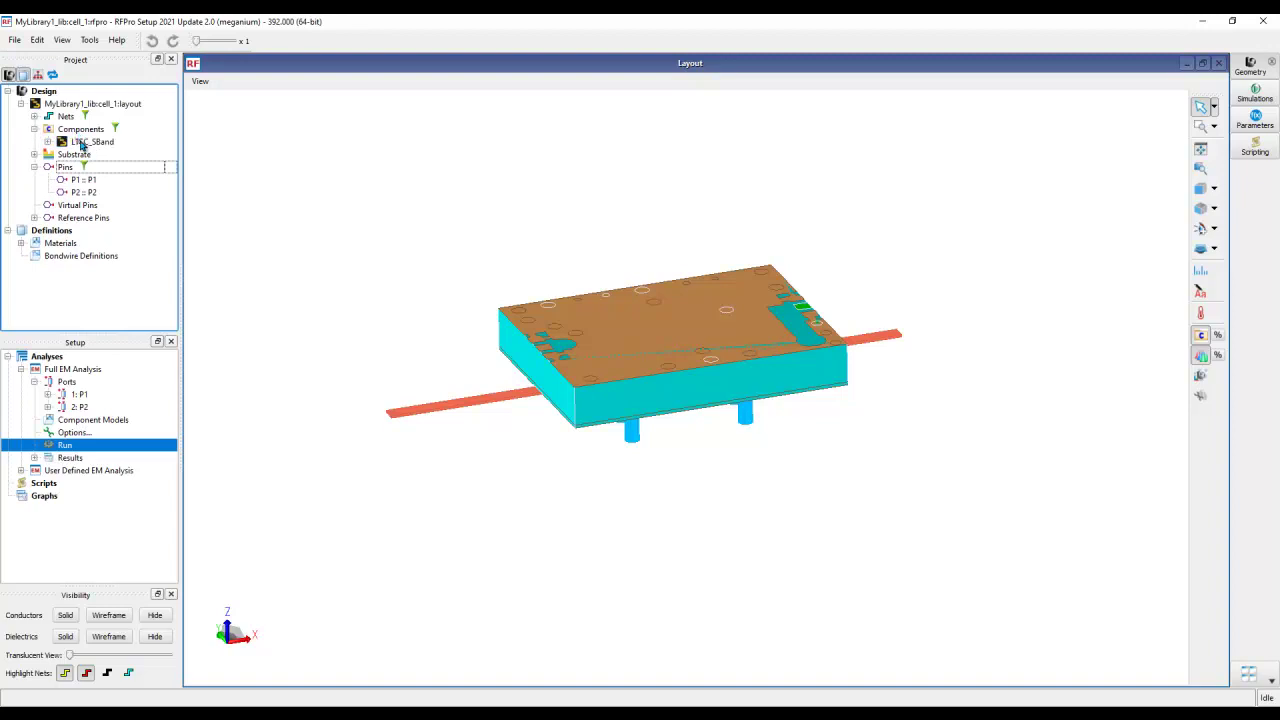
right_click(83, 144)
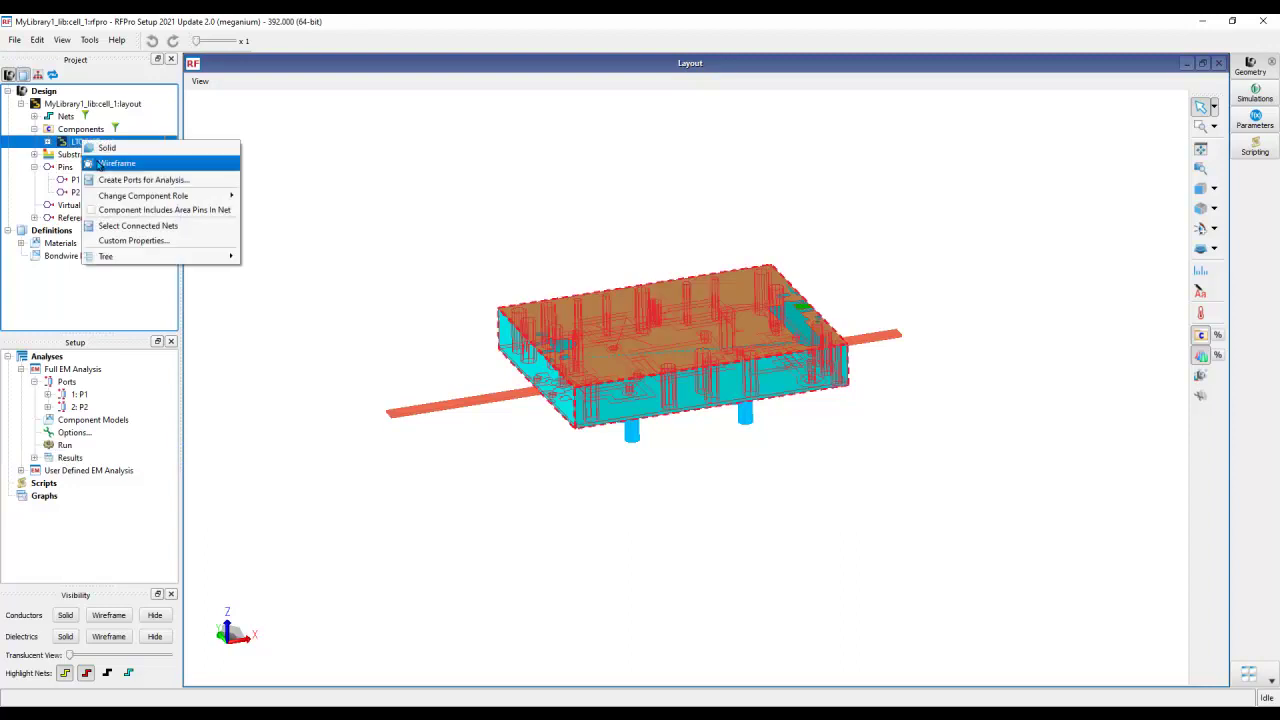
click(115, 163)
scroll(690, 360, up, 3)
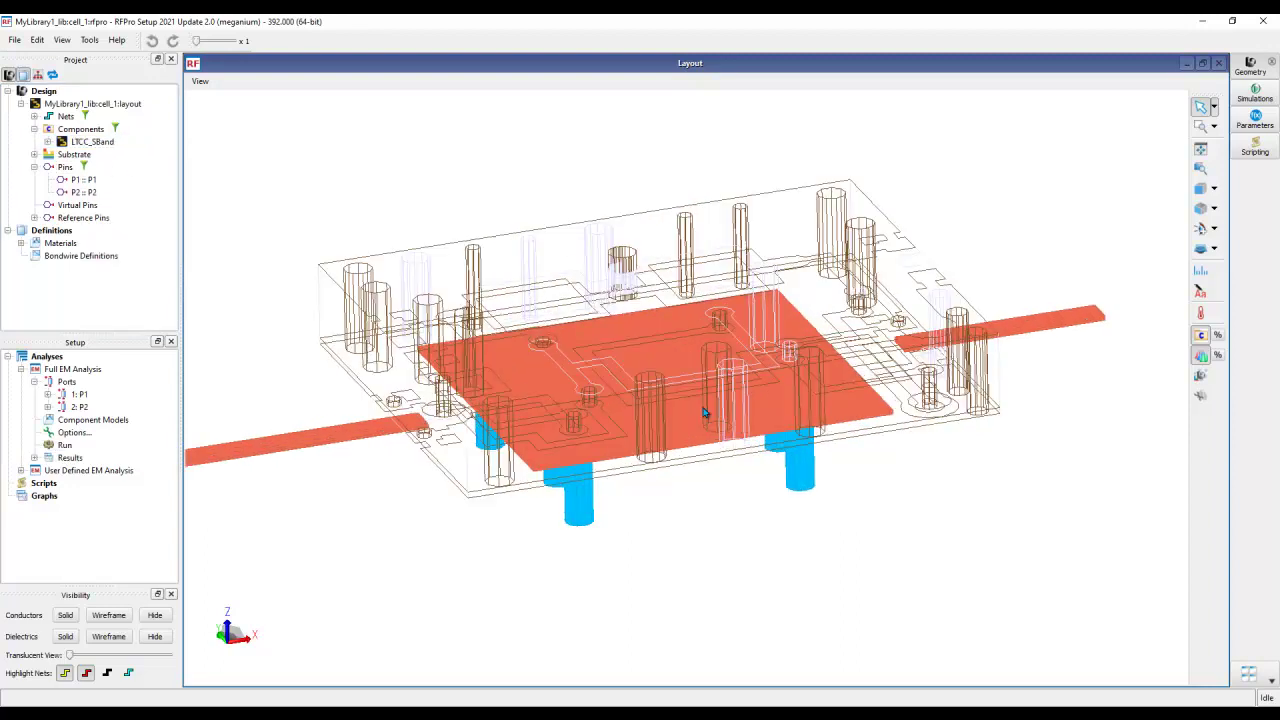
middle_drag(709, 409, 727, 351)
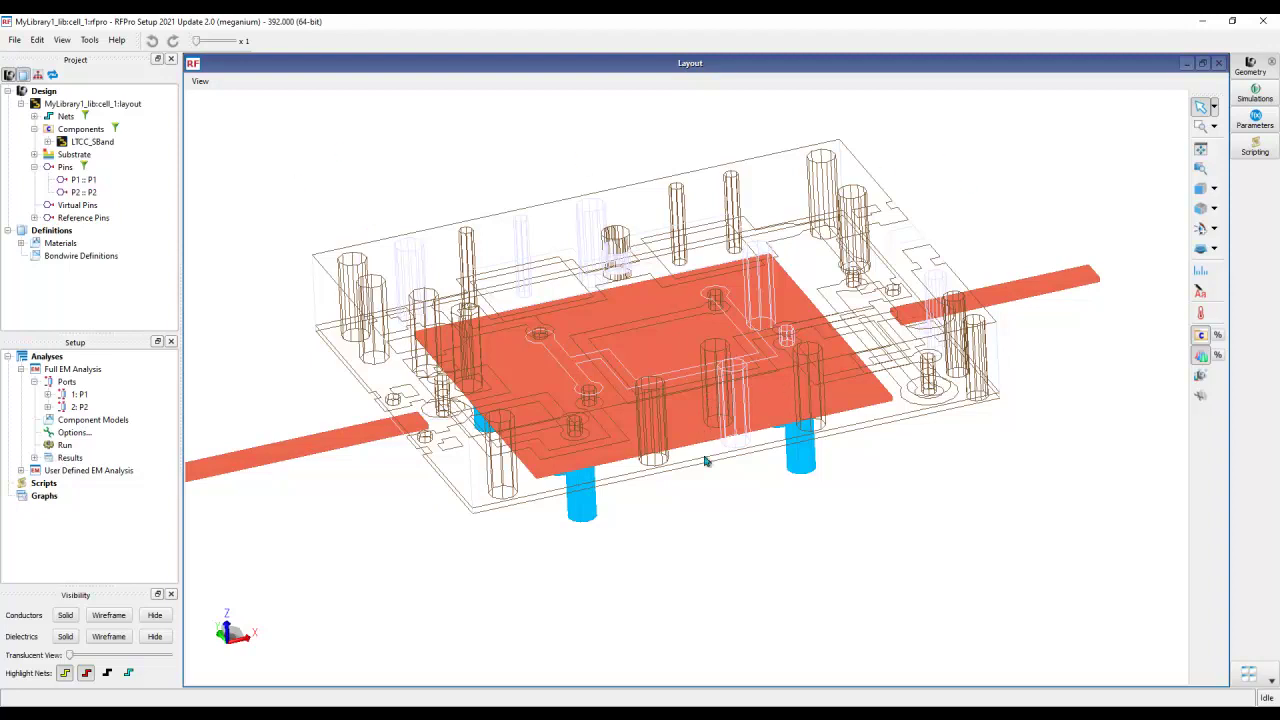
mouse_move(708, 494)
middle_down()
mouse_move(680, 340)
mouse_move(765, 521)
mouse_move(712, 514)
middle_up()
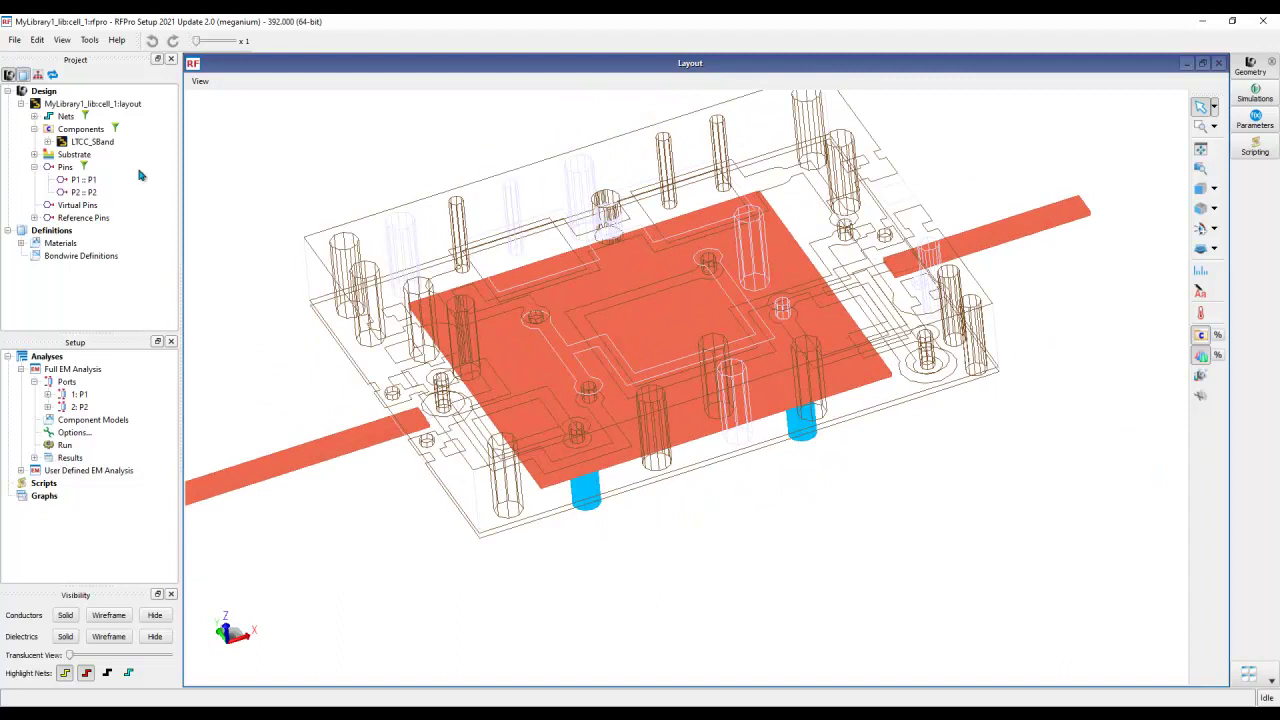
- Inspect X1 and the substrate's conductor, via and dielectric layers, then open the solver log
click(50, 143)
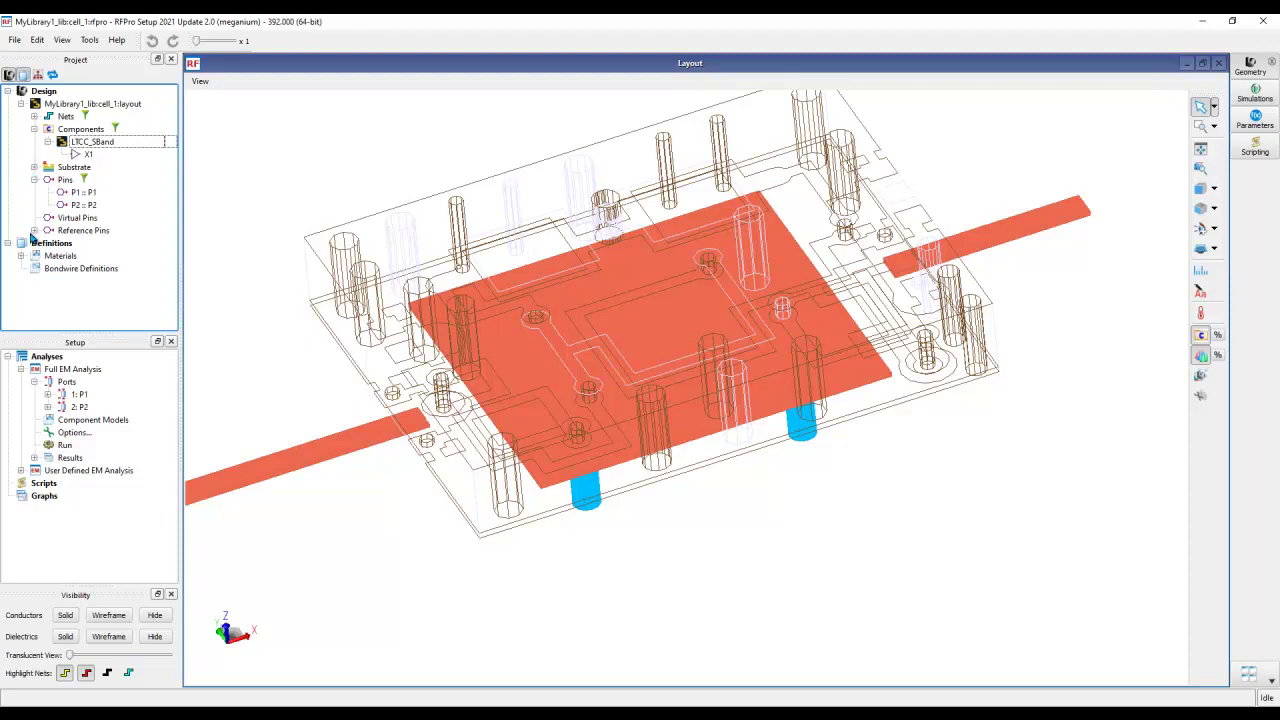
click(34, 167)
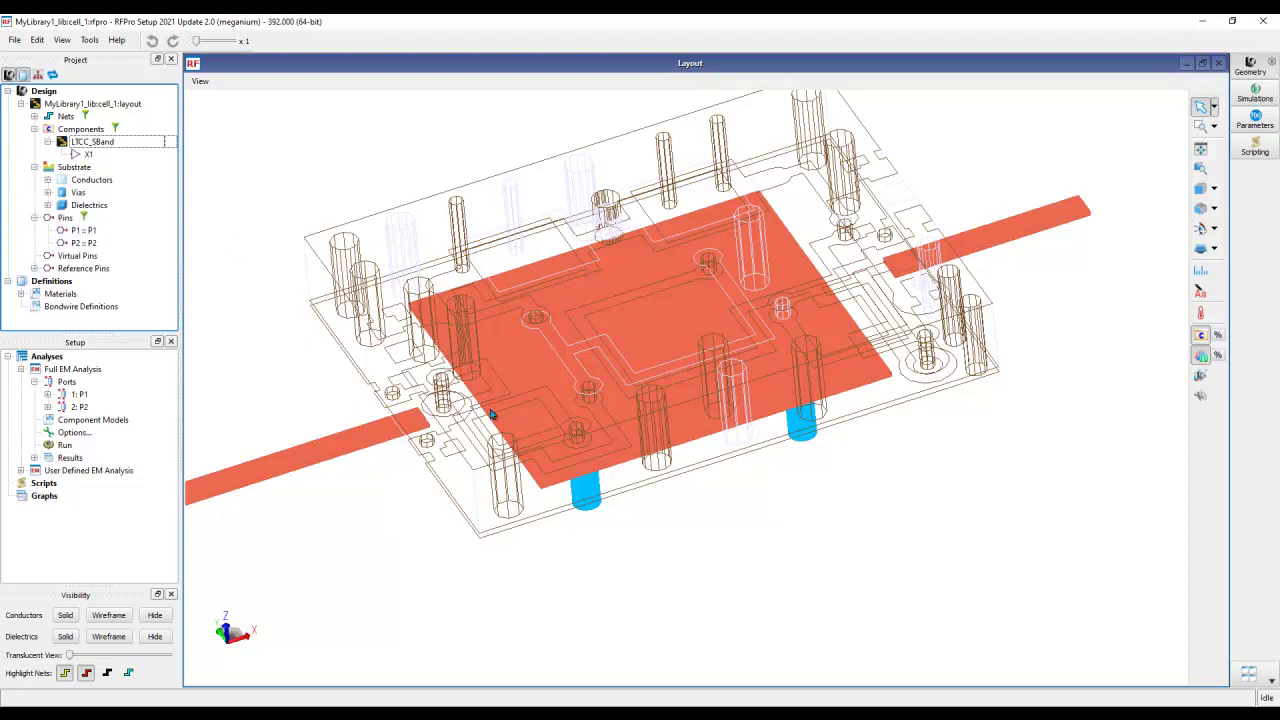
click(48, 180)
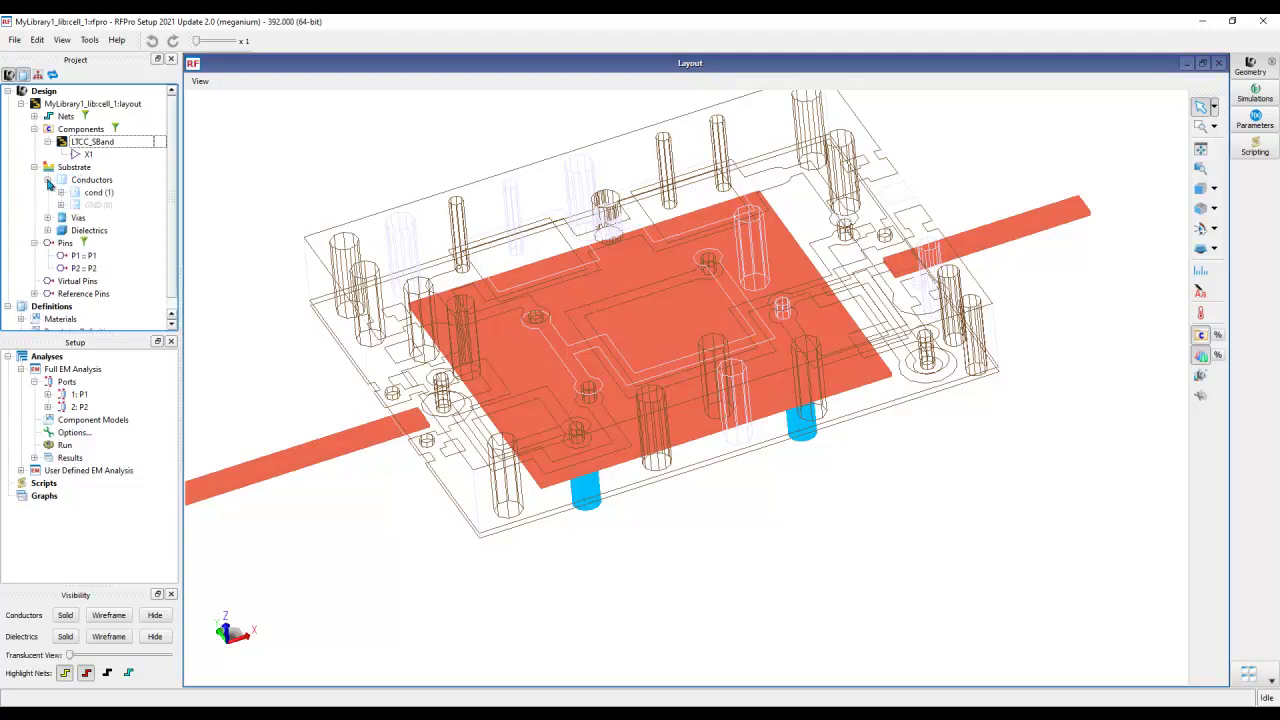
click(47, 218)
click(48, 243)
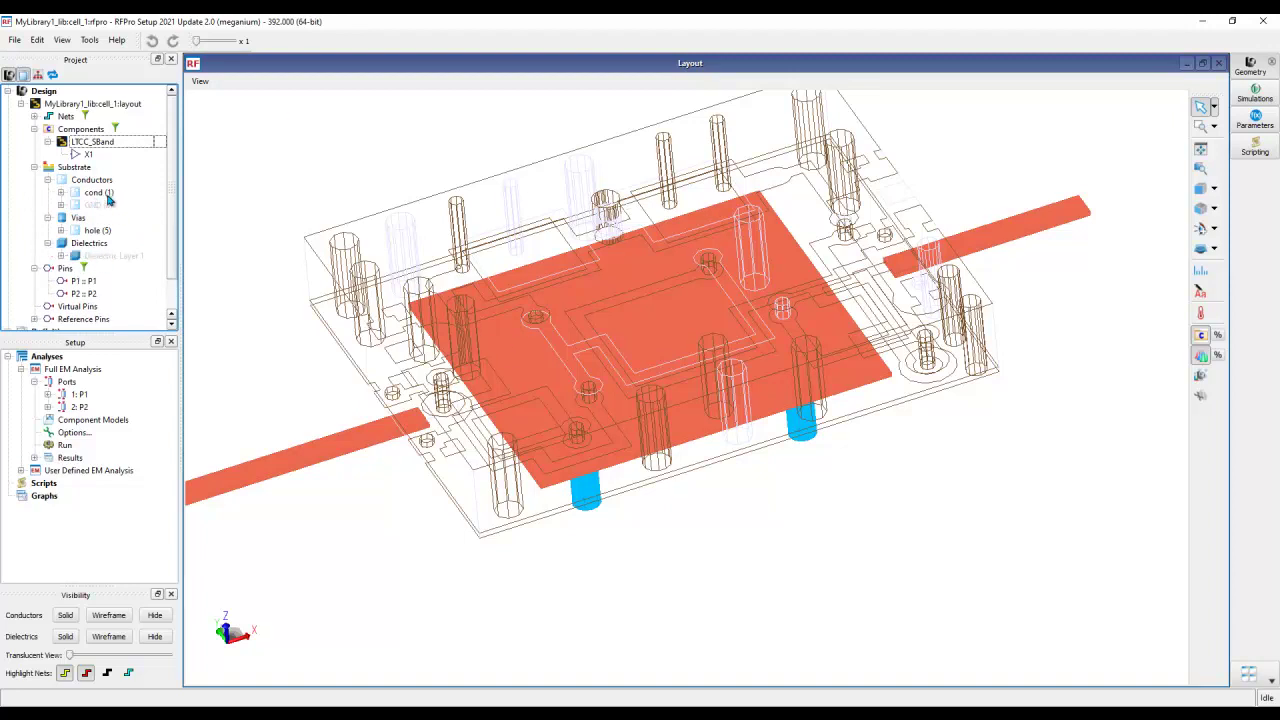
click(34, 167)
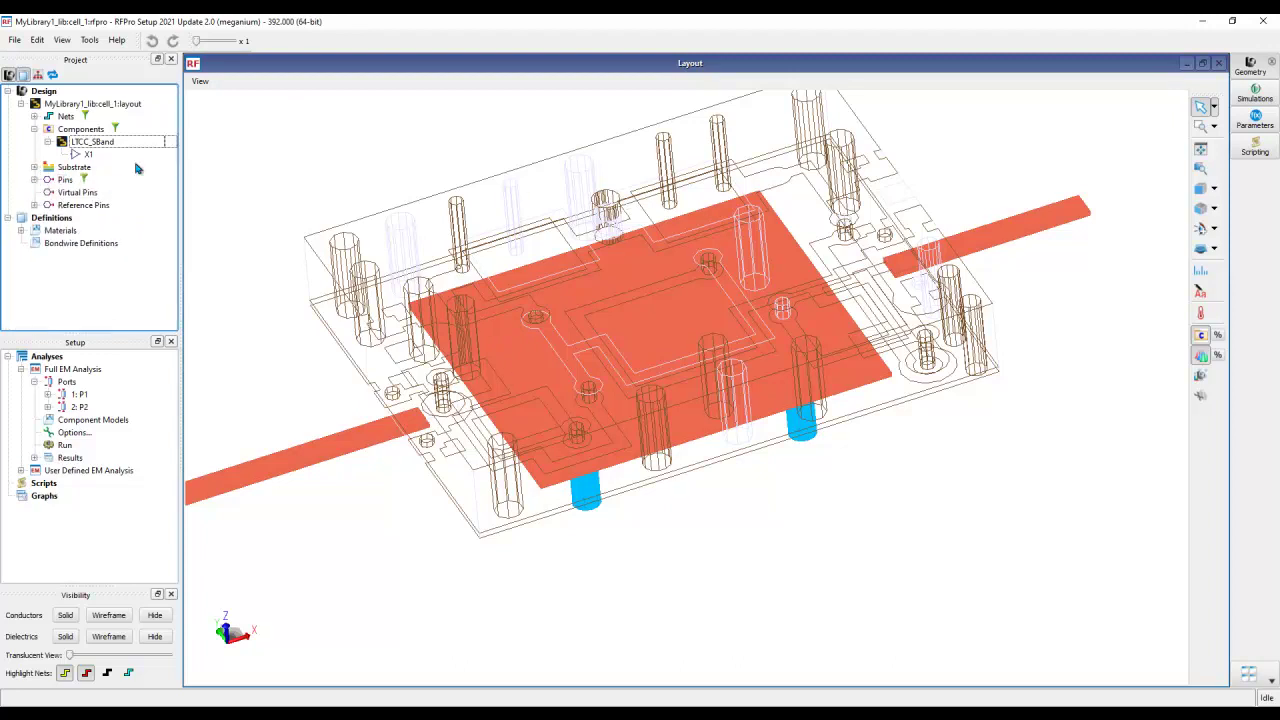
click(34, 129)
click(1250, 97)
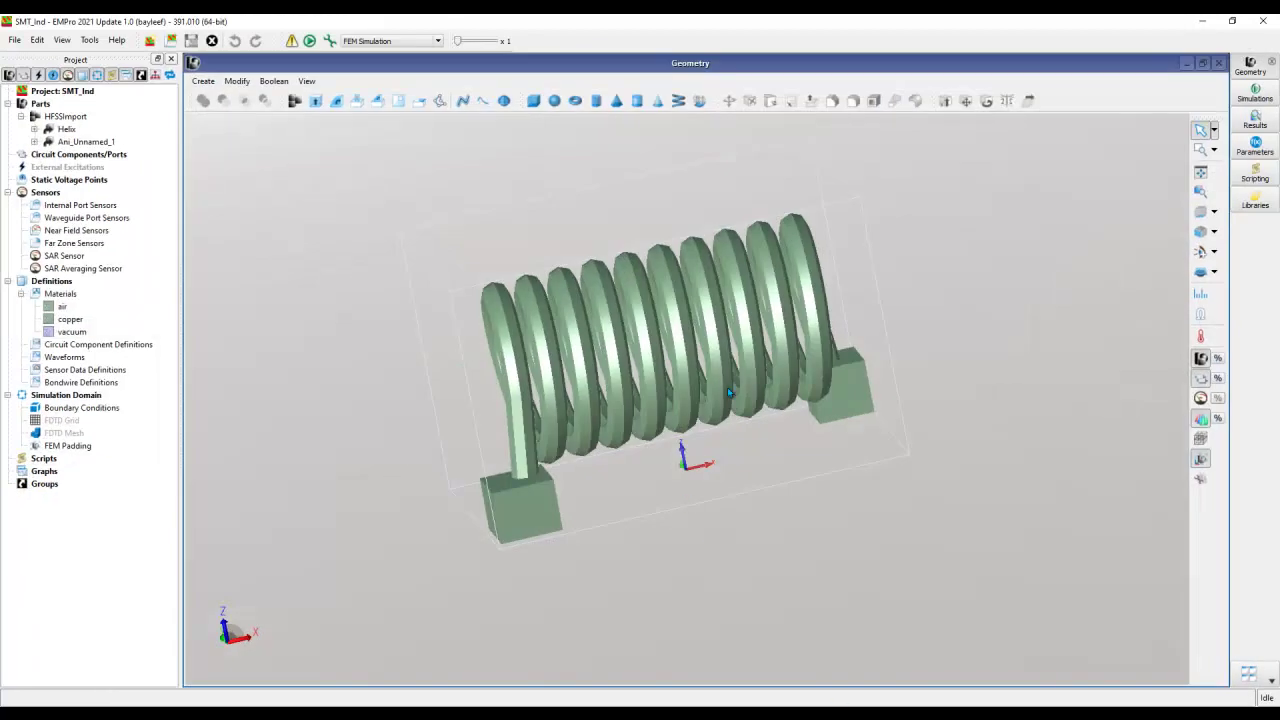
- Orbit the SMT_Ind helix inductor model in EMPro to another viewing angle
middle_drag(729, 393, 757, 407)
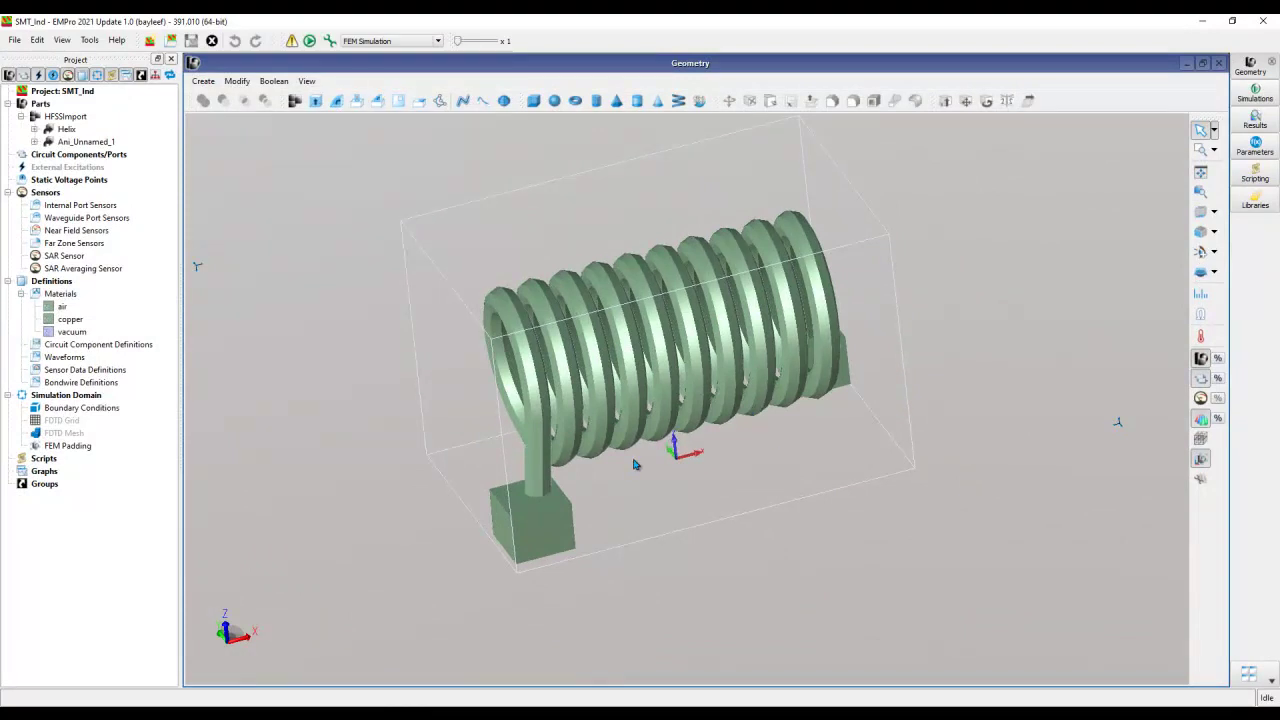
- Save the inductor project as SMT_Ind_Enc and select the HFSSImport part
middle_drag(737, 439, 686, 463)
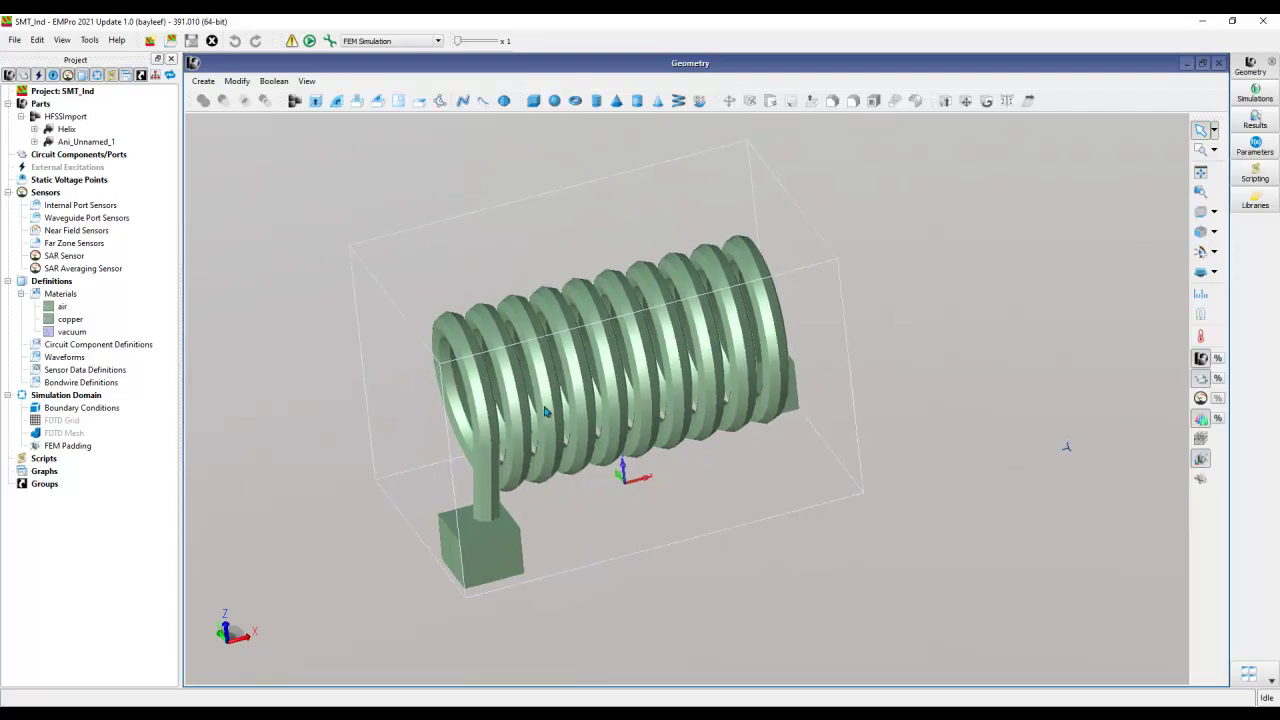
click(14, 40)
click(50, 120)
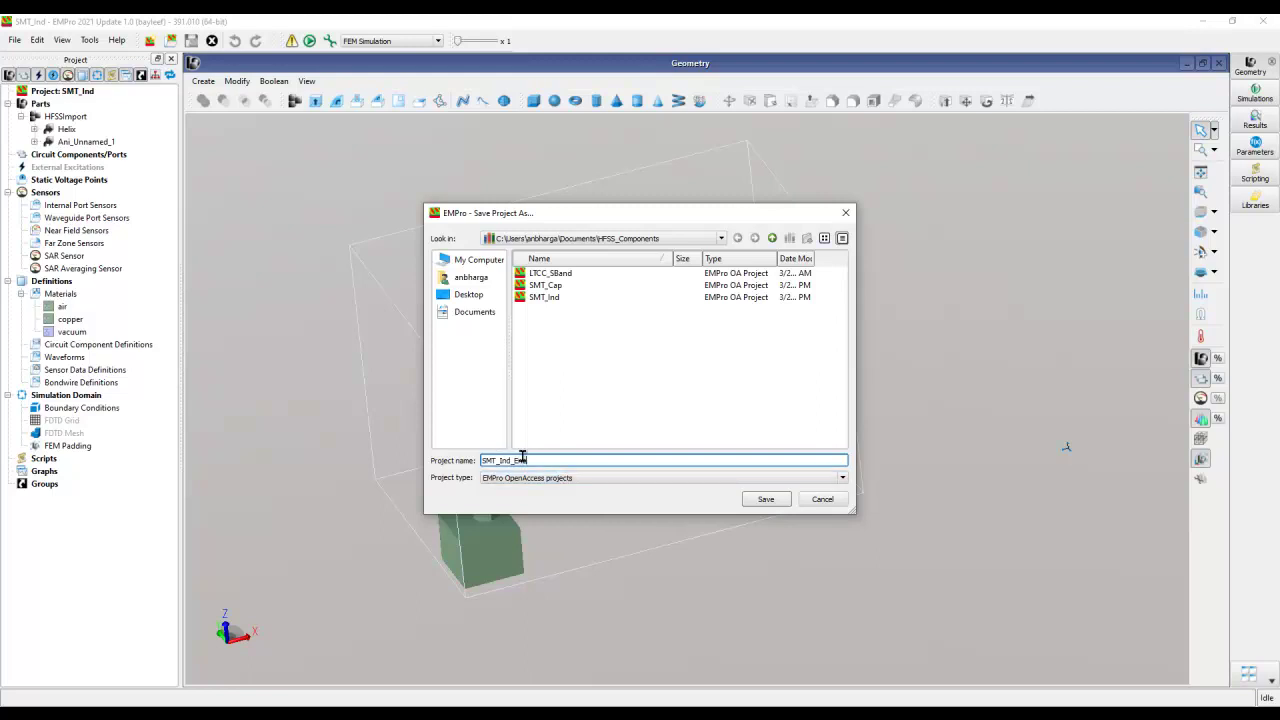
click(765, 498)
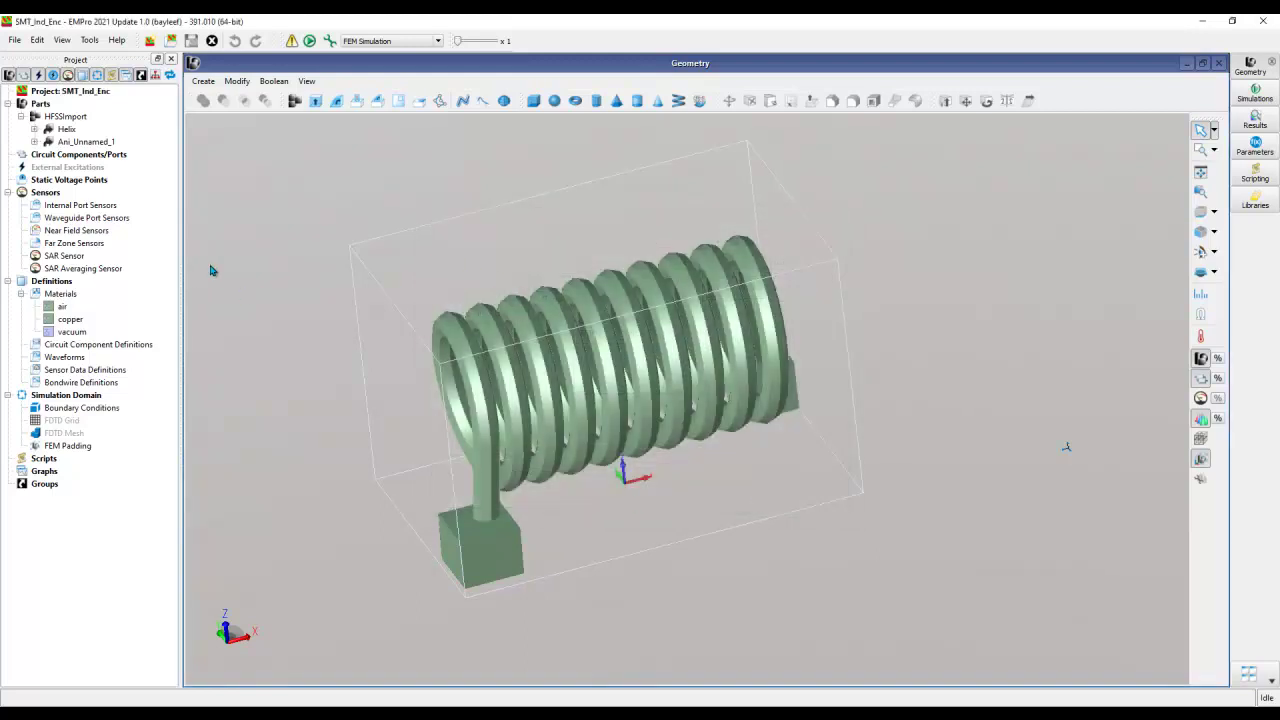
click(66, 117)
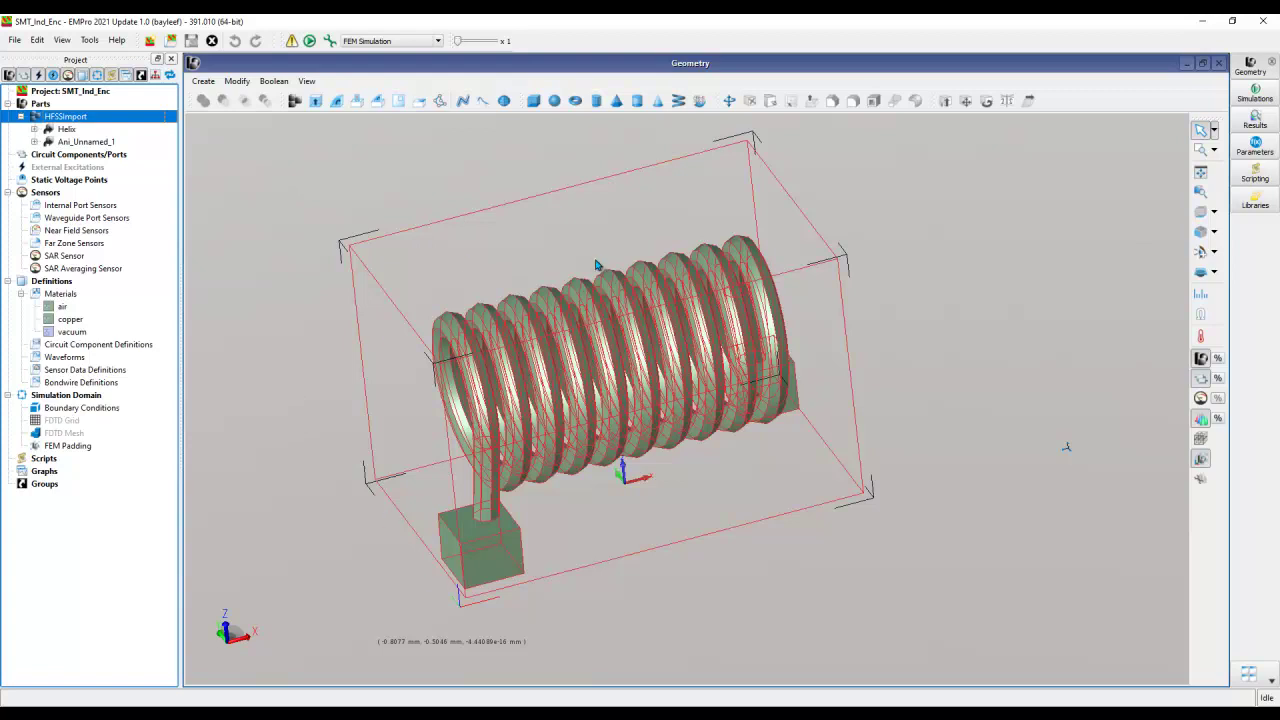
- Encrypt the HFSSImport part and save SMT_Ind_Enc despite the irreversible-encryption warning
right_click(67, 118)
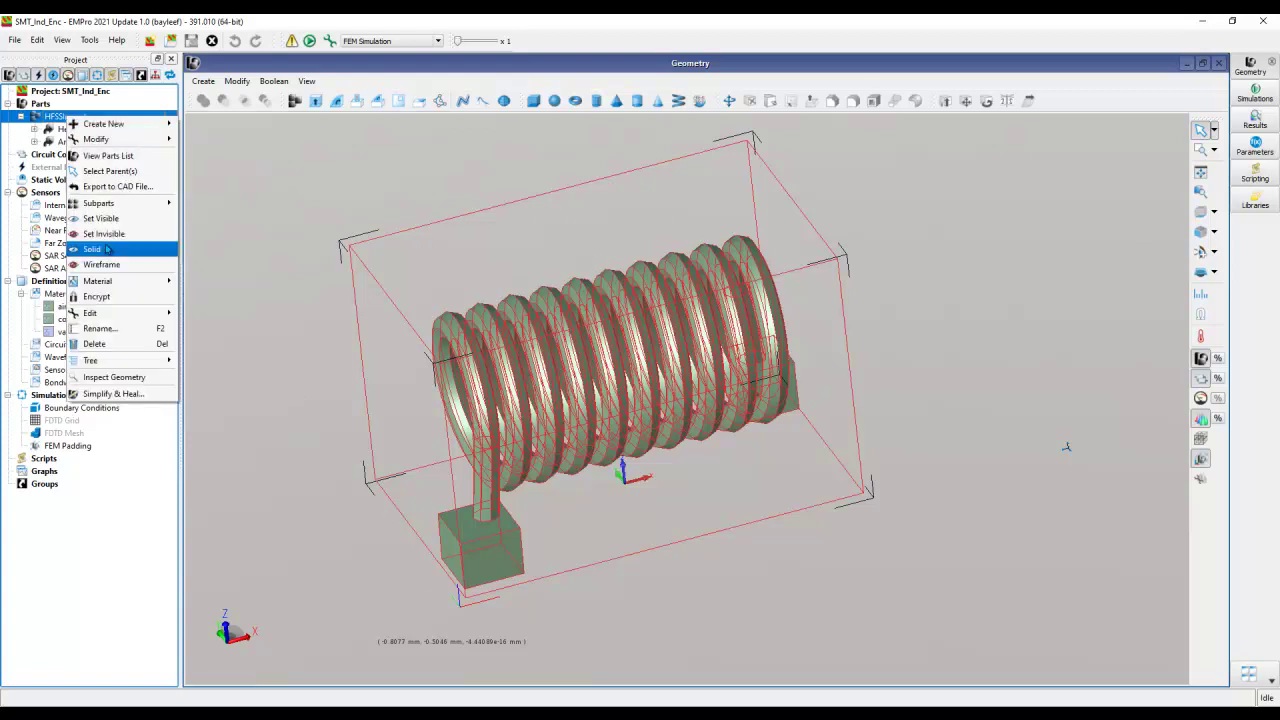
mouse_move(100, 281)
click(228, 281)
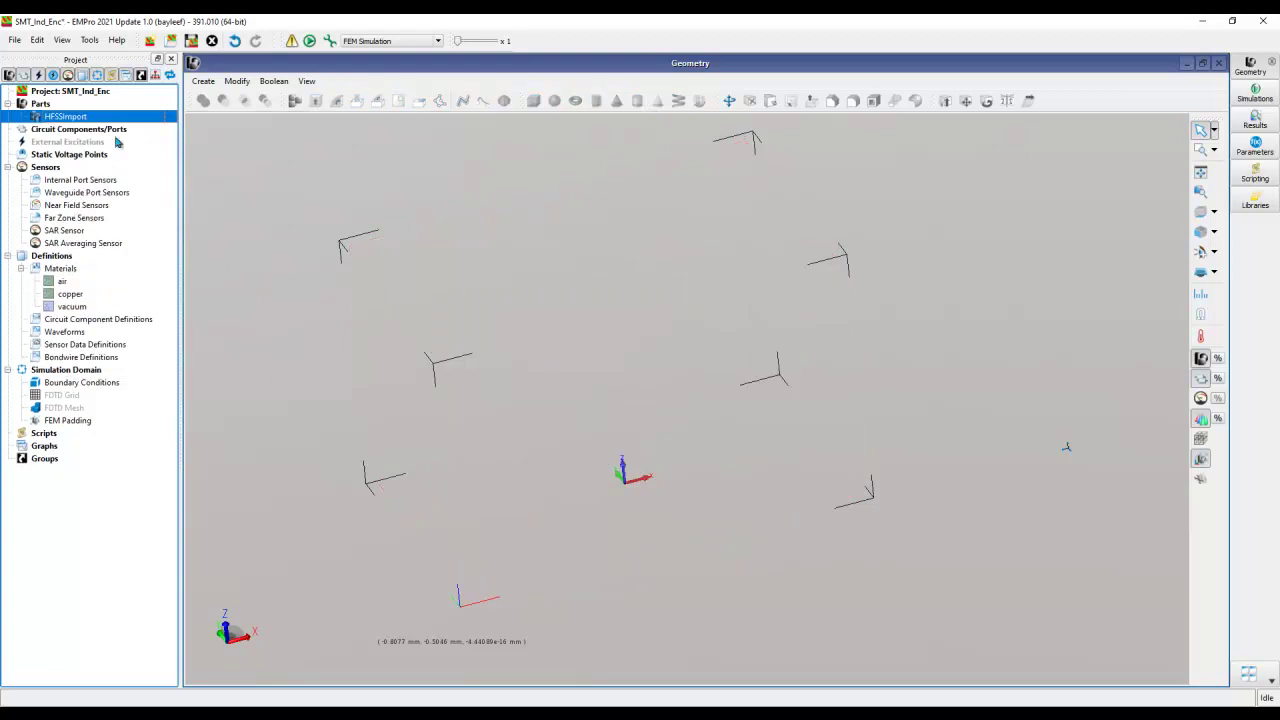
middle_drag(638, 434, 620, 459)
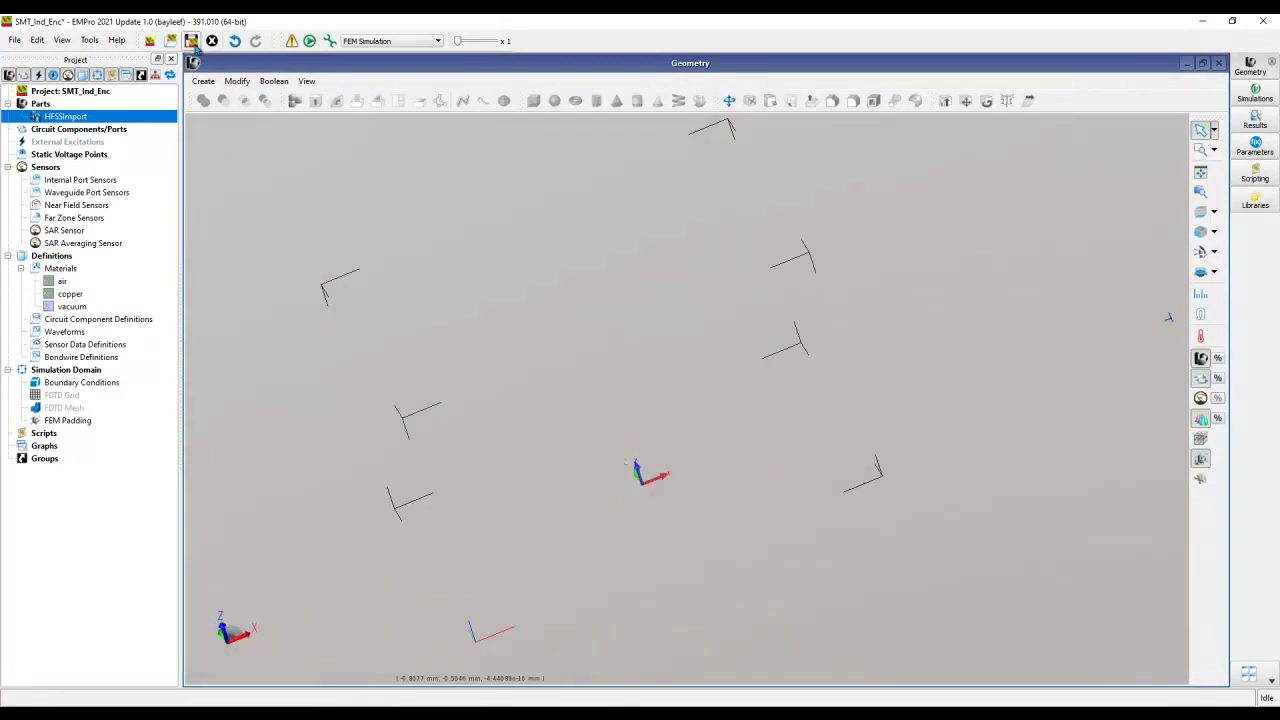
click(191, 41)
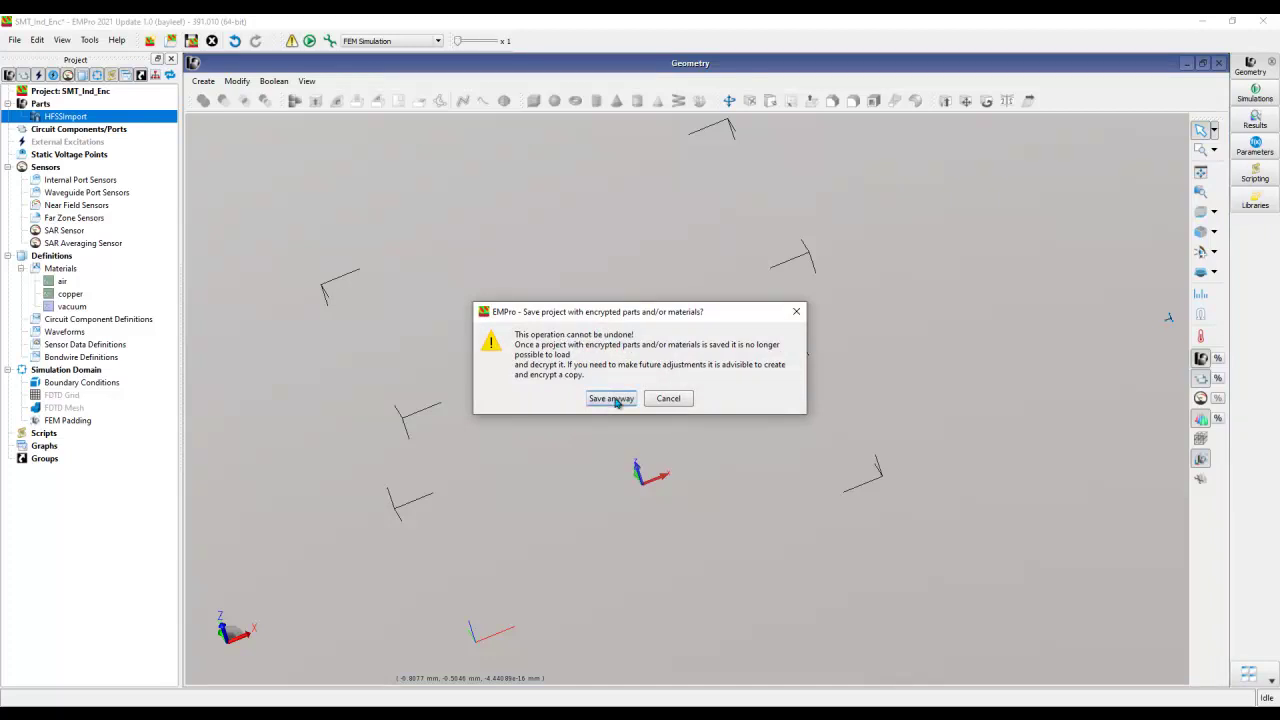
click(612, 399)
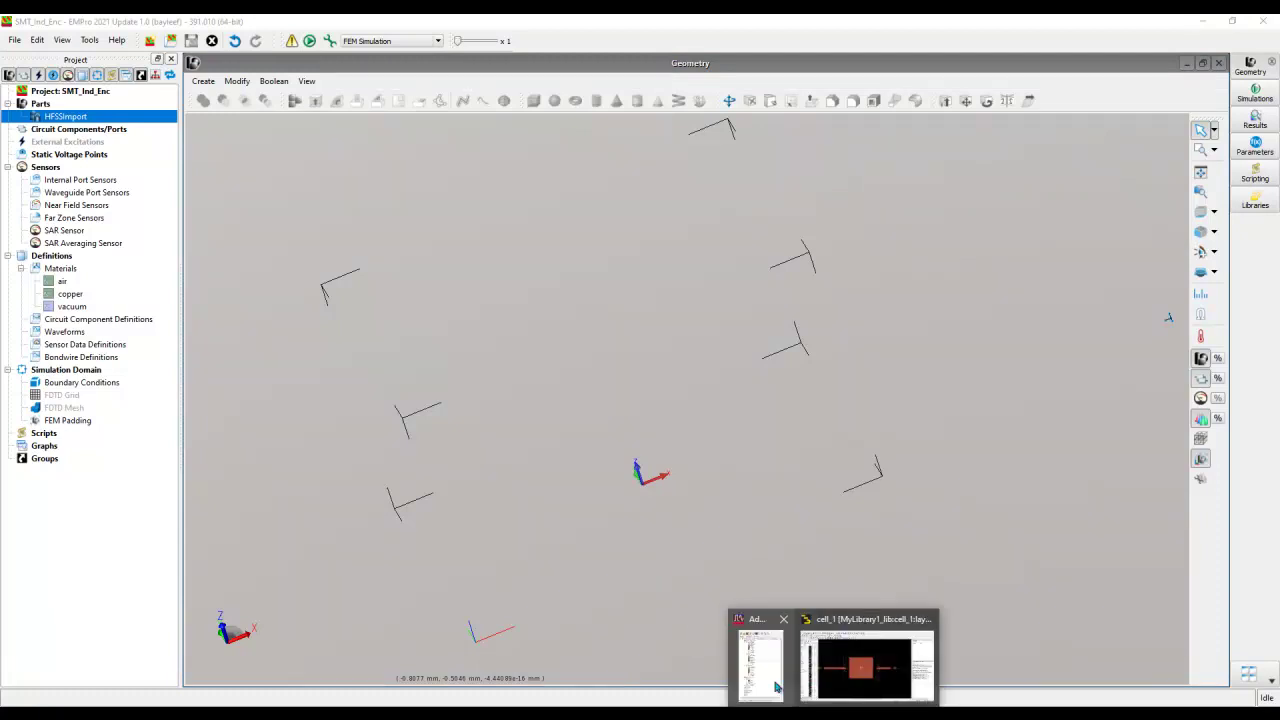
click(866, 657)
- Collapse the SMT_Cap and SMT_Ind cells, then return to the ADS main window
click(45, 135)
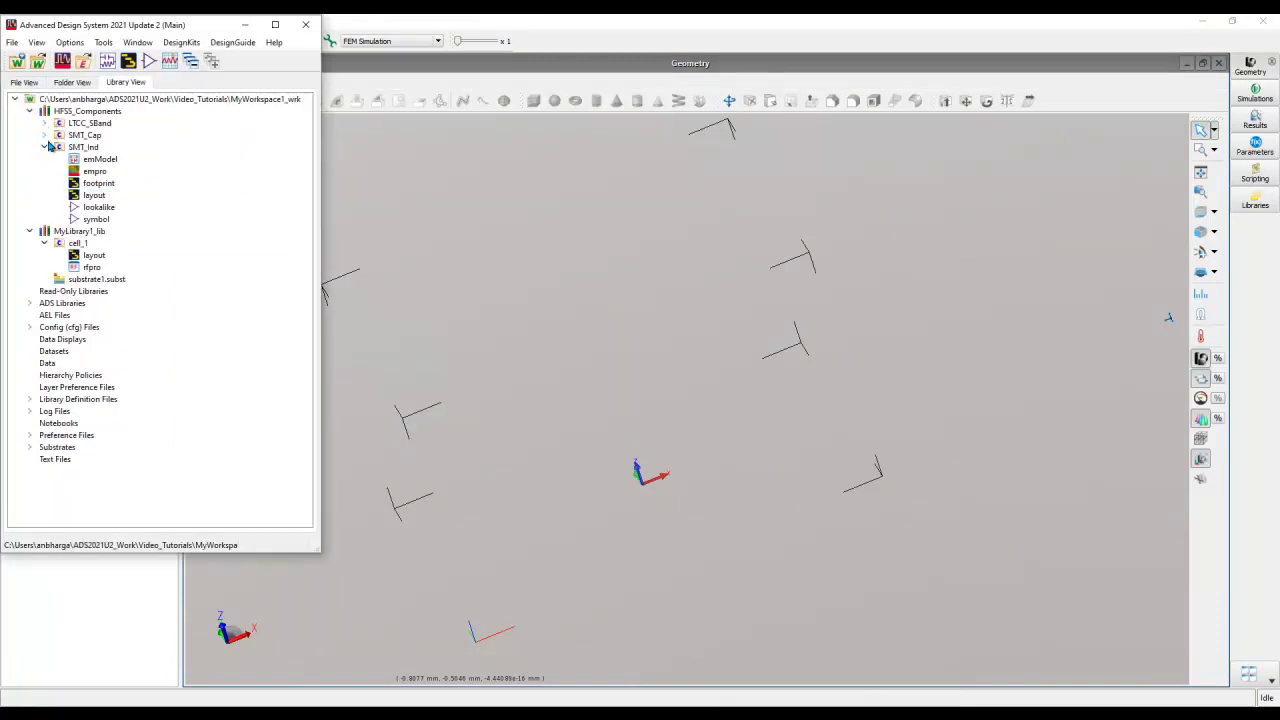
click(44, 148)
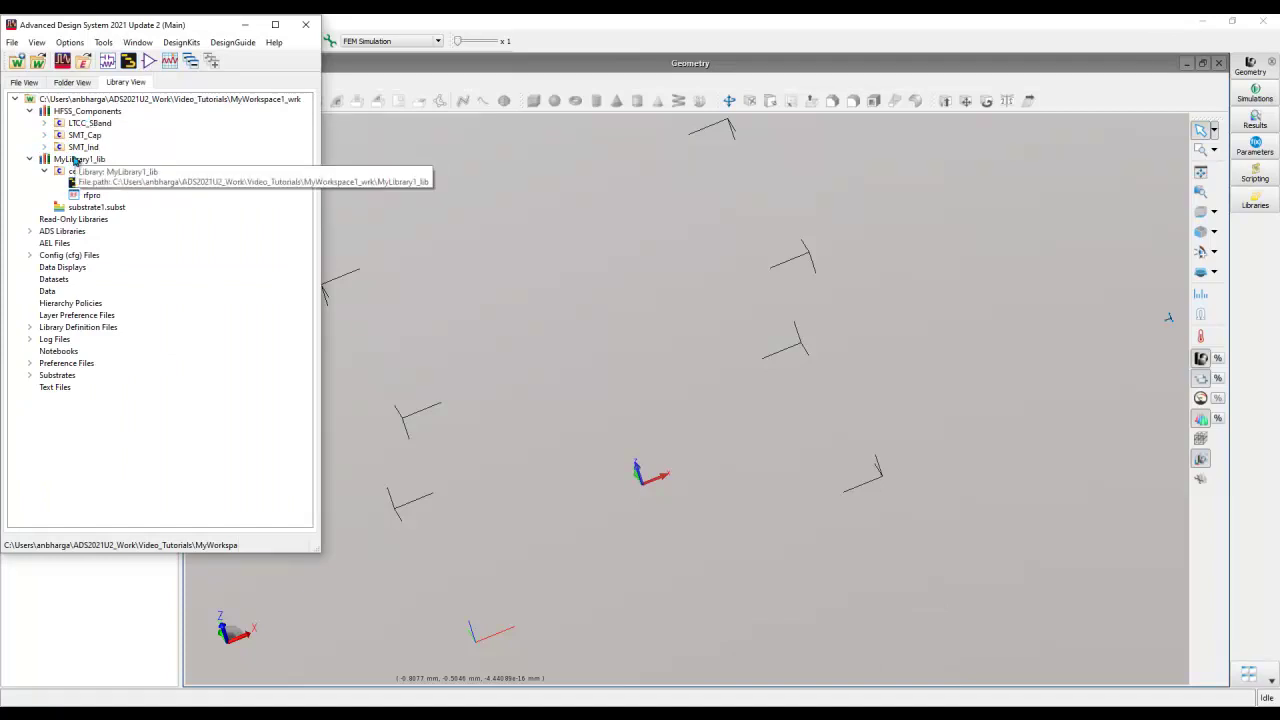
key(alt+Tab)
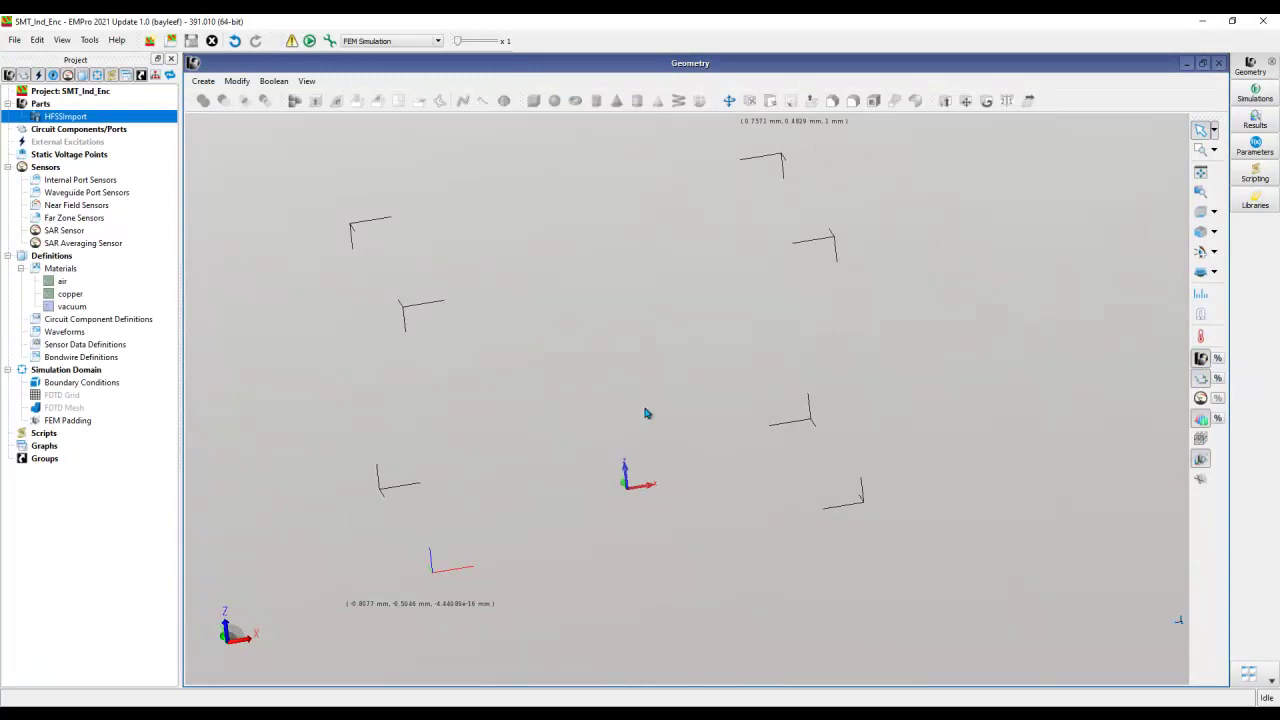
click(815, 698)
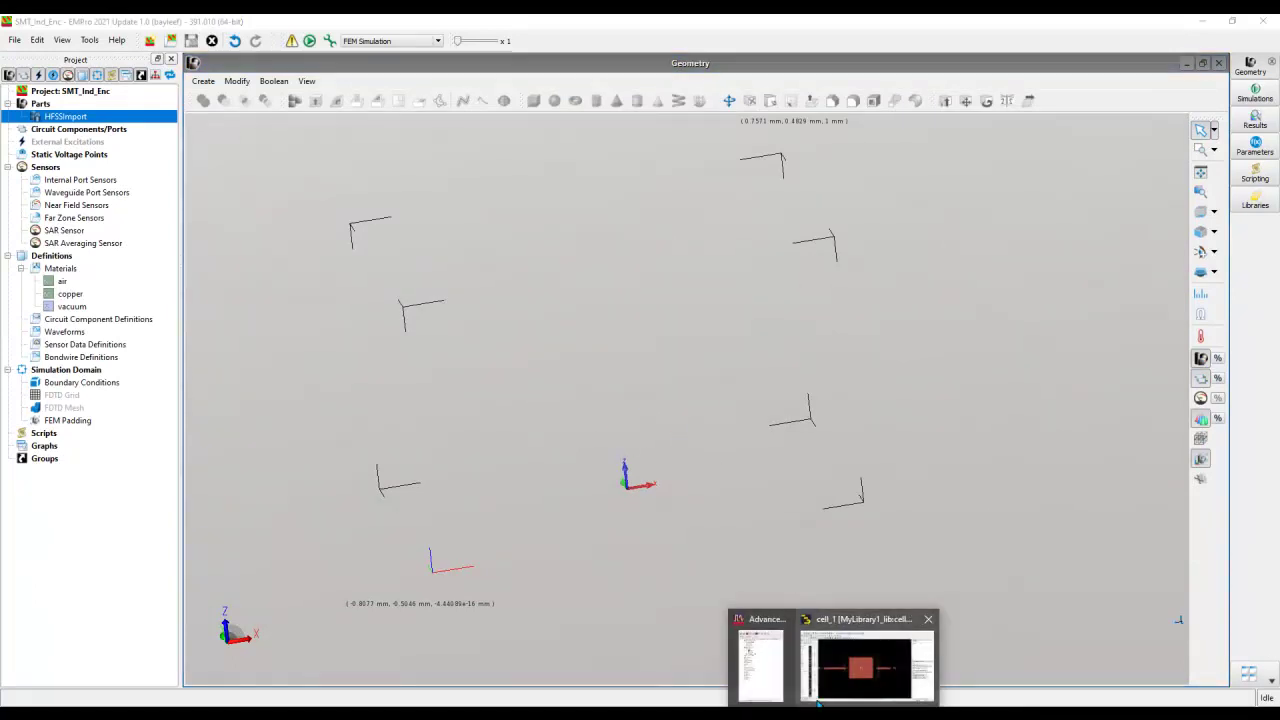
click(752, 680)
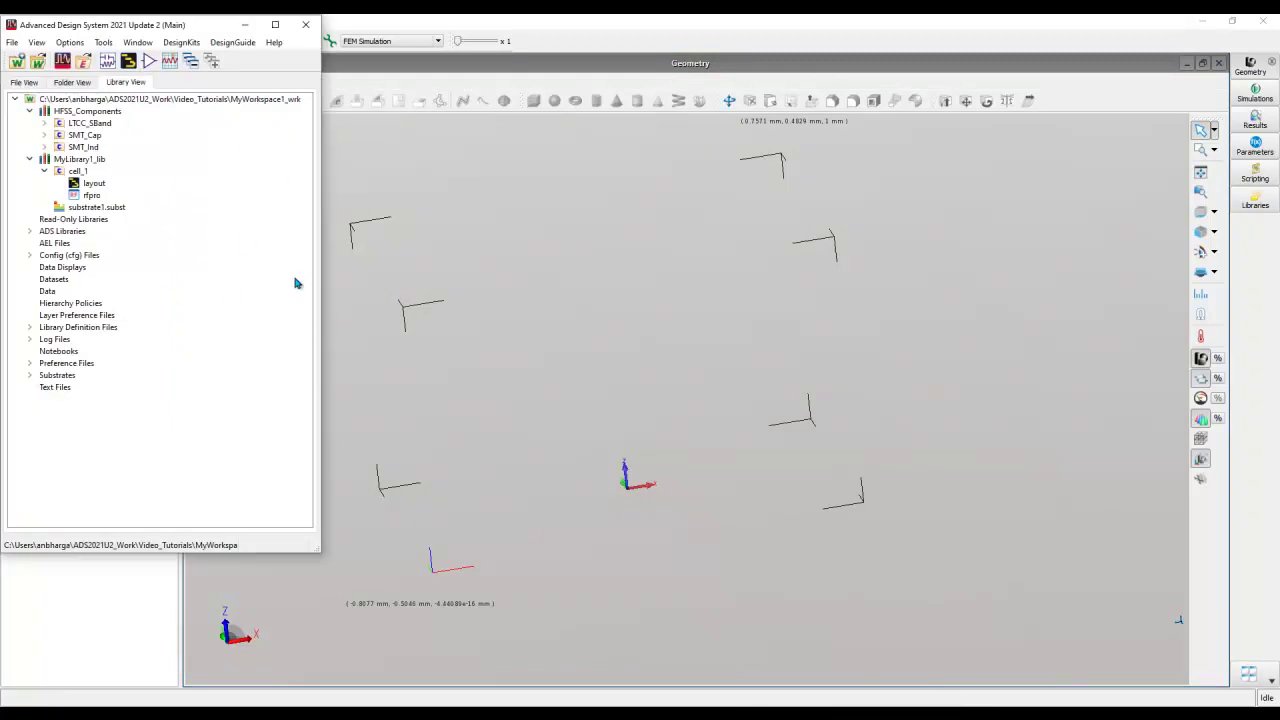
- Bring the EMPro window forward and expand the Full EM Analysis results list
click(777, 526)
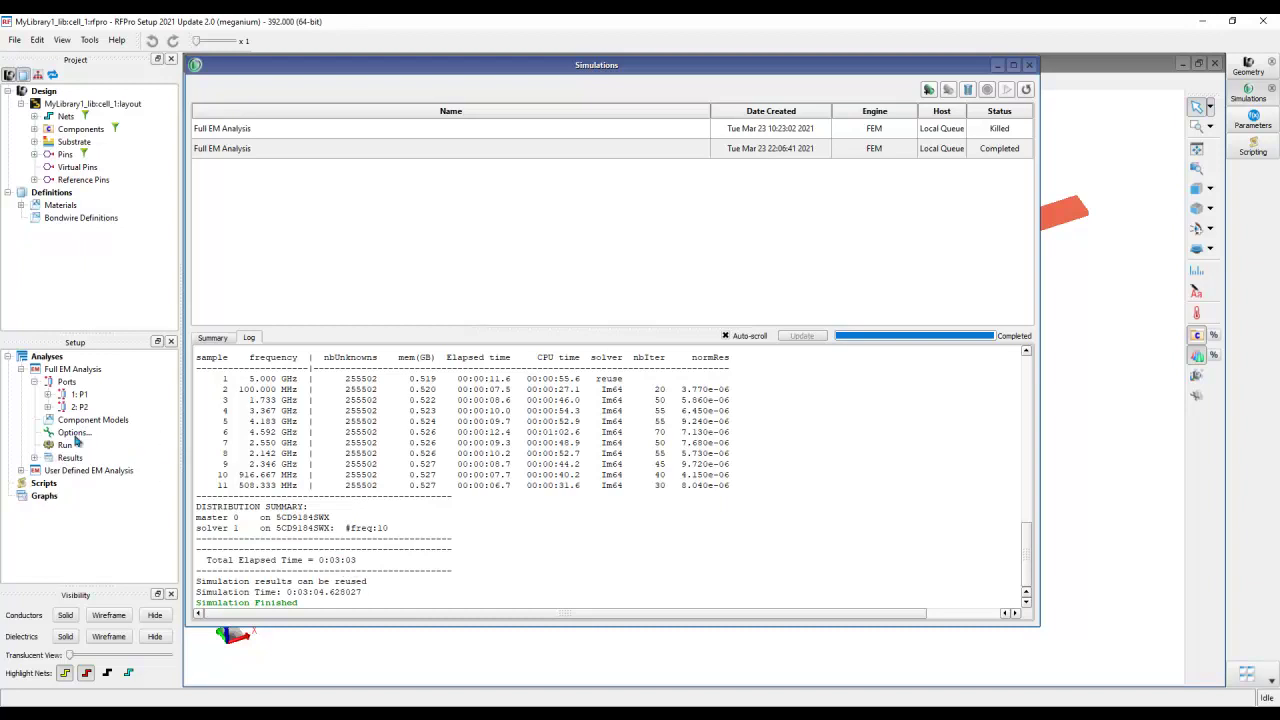
click(35, 457)
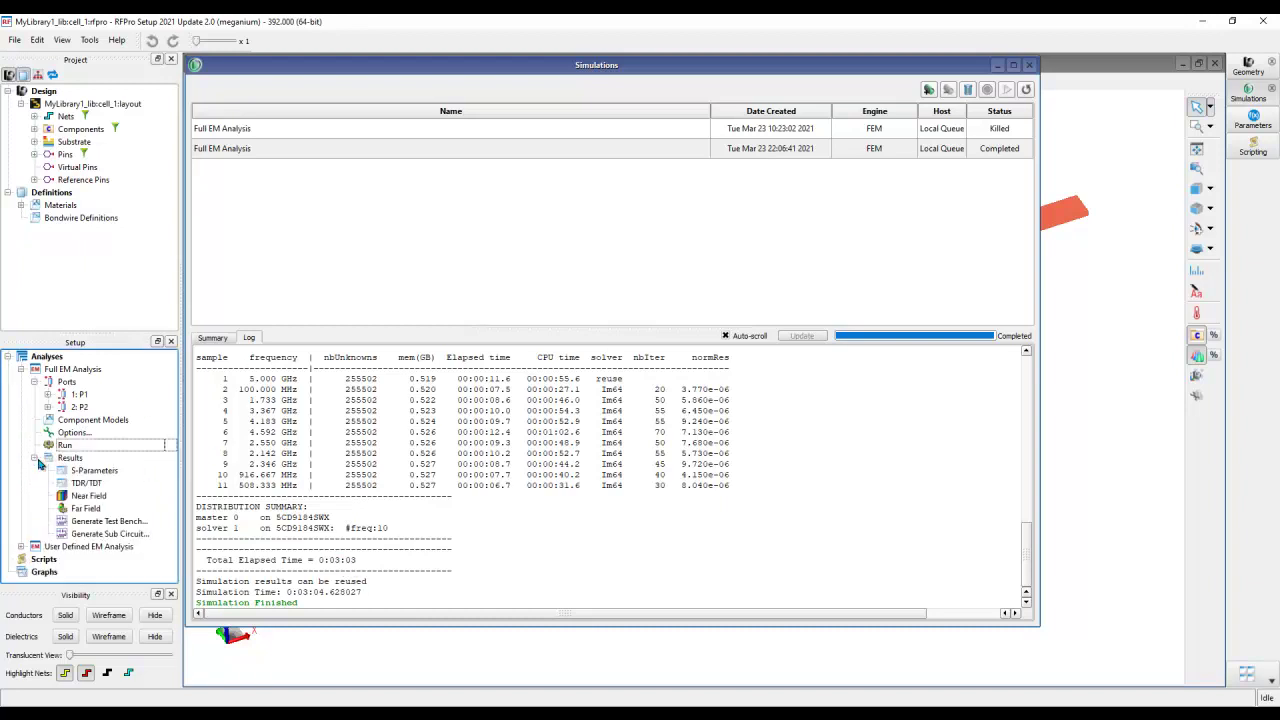
- Open and dock the S-Parameters graph, plot S11, then swap it for the P1-P2 insertion loss
double_click(97, 472)
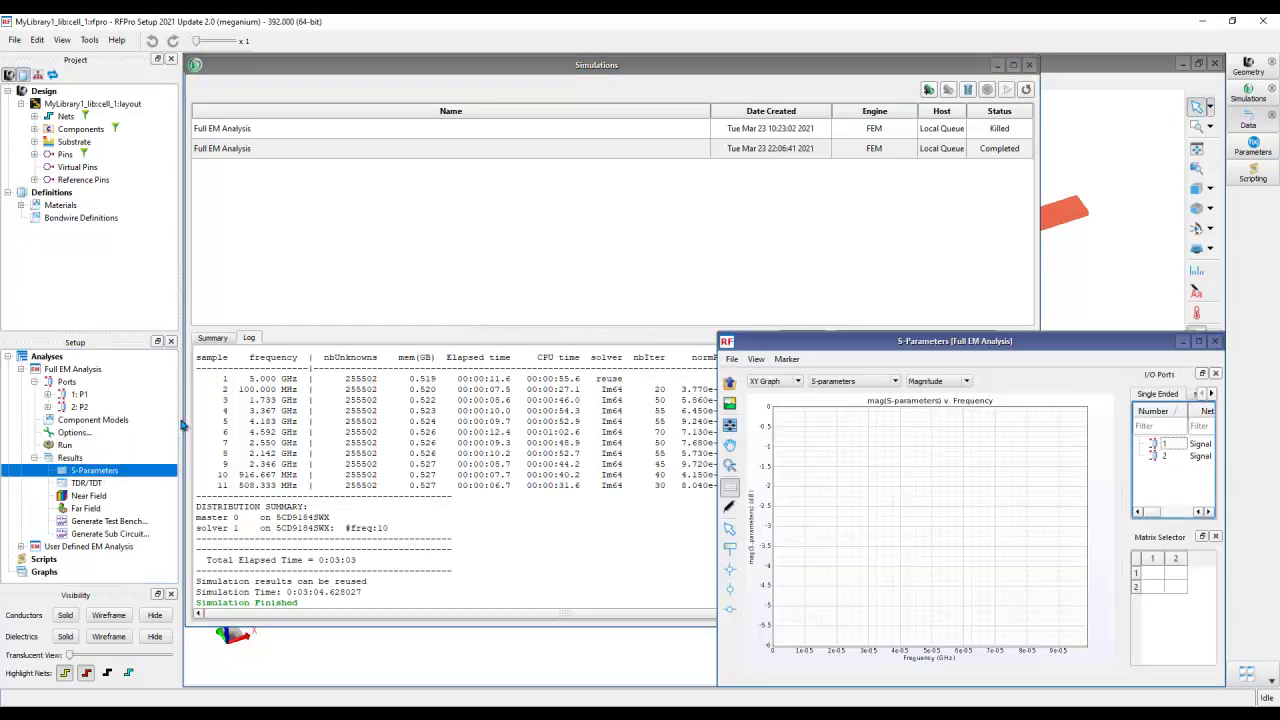
drag(797, 346, 794, 346)
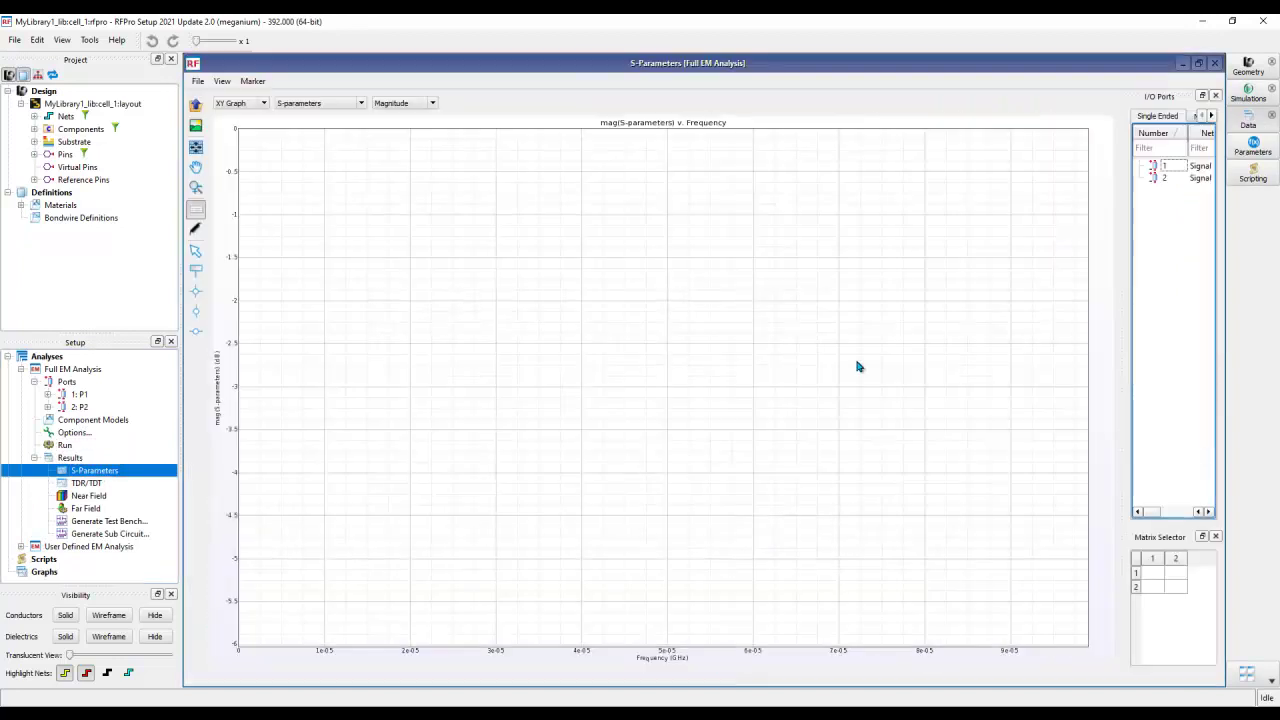
click(1152, 573)
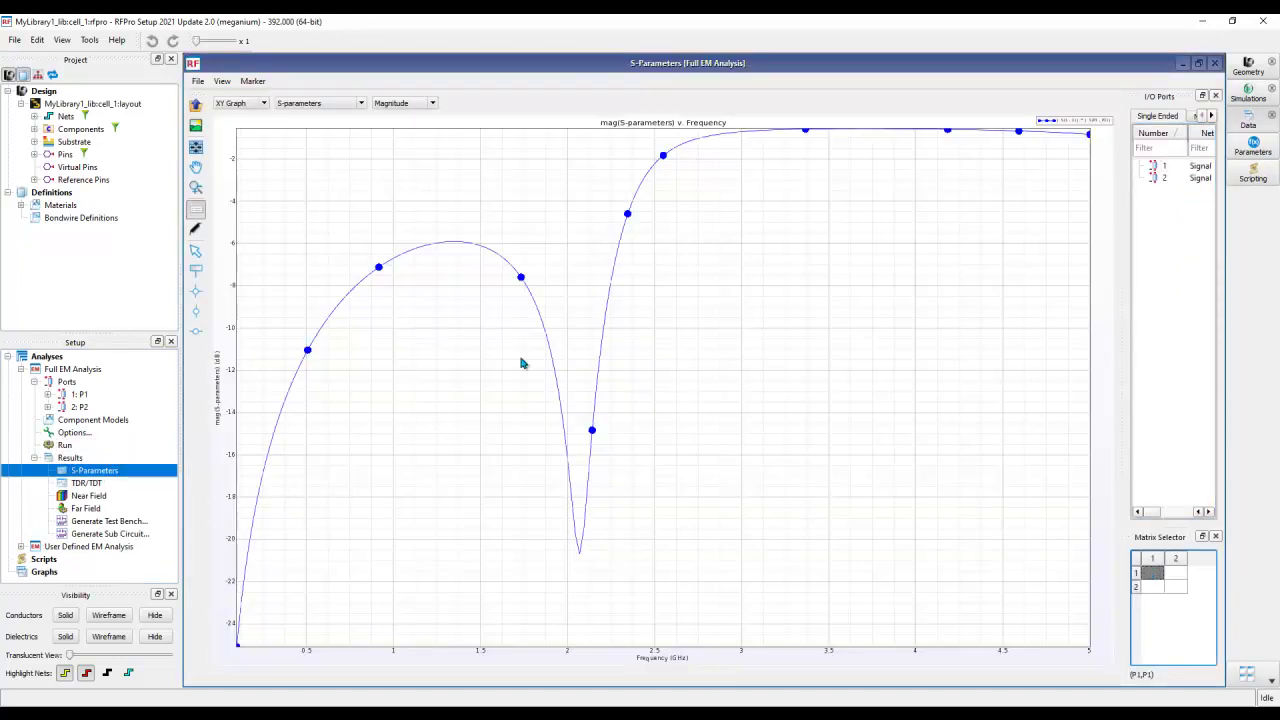
click(1152, 573)
click(1177, 573)
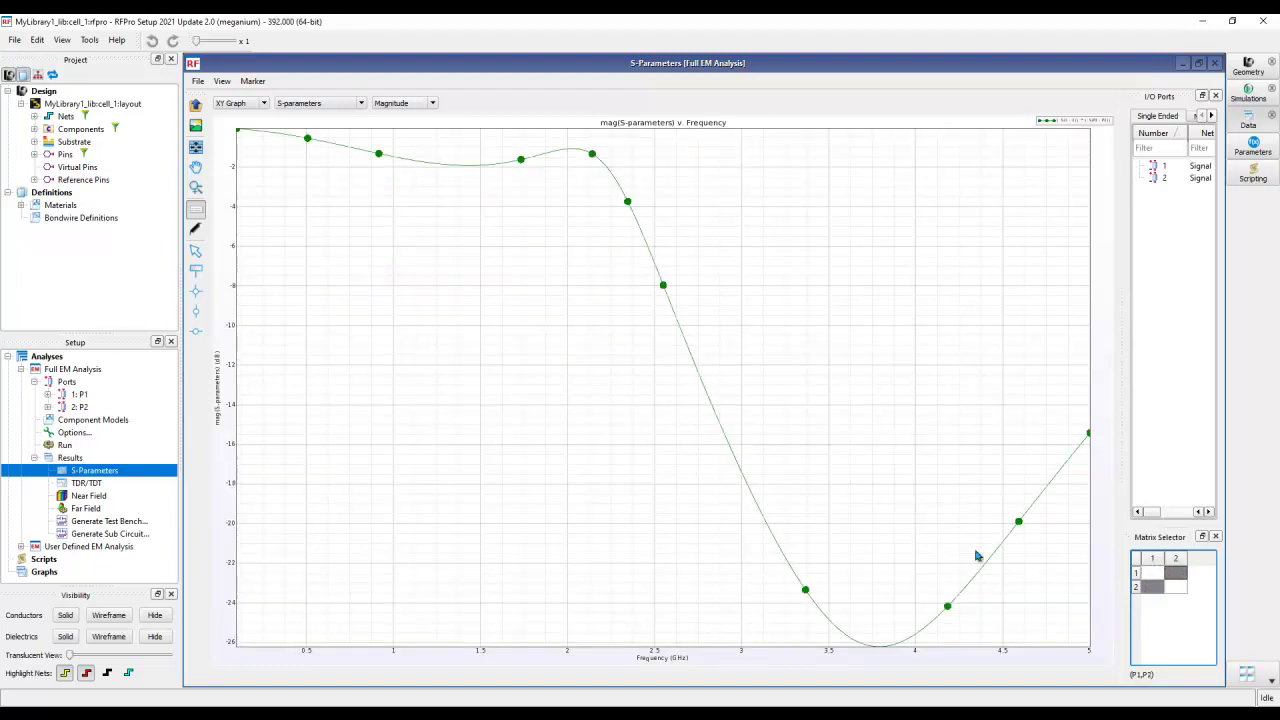